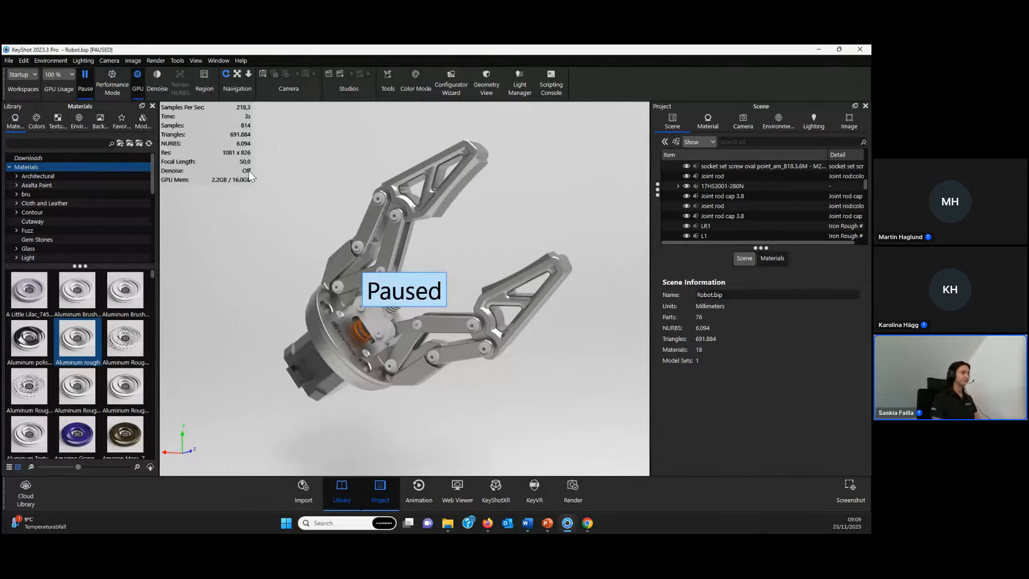
- Resume the real-time render and bring the Robo Arm.STEP file into the scene for import
click(83, 83)
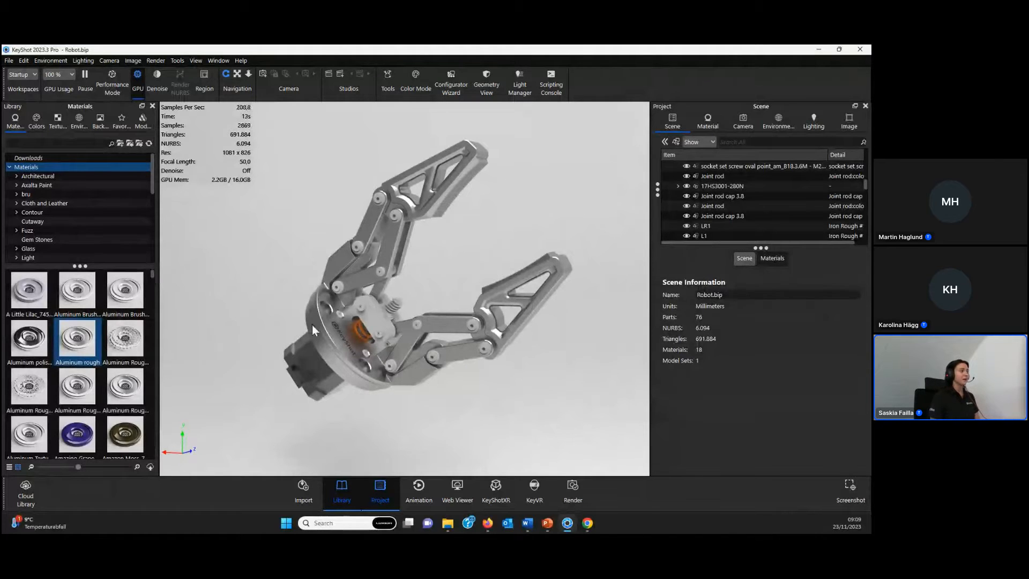
click(449, 525)
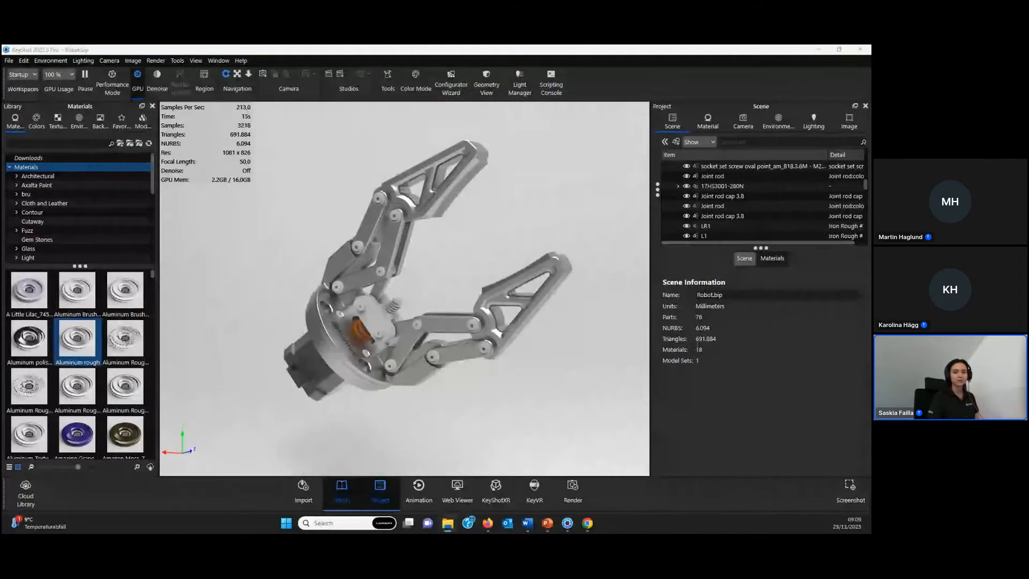
drag(575, 268, 449, 253)
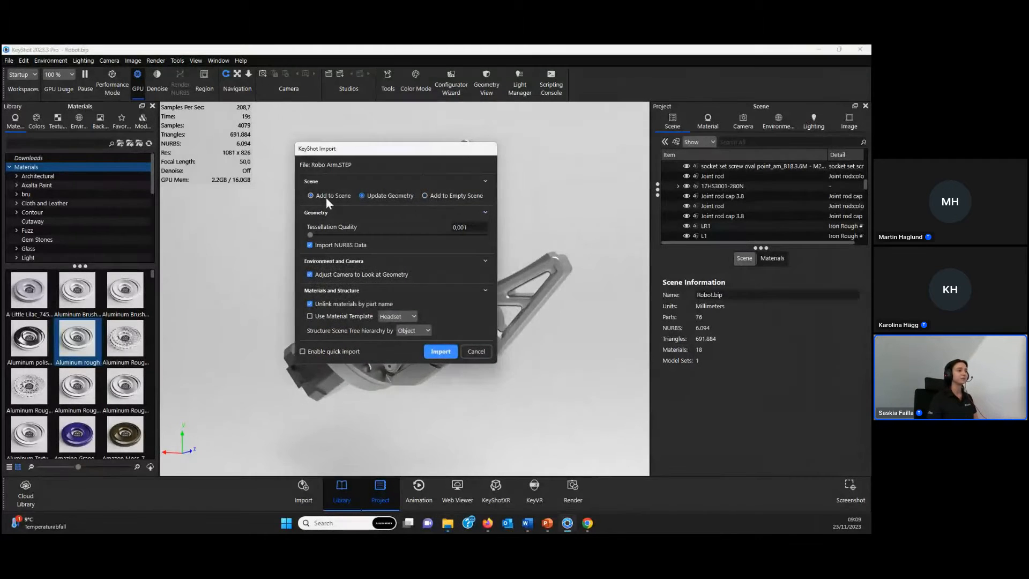
- Review the Add to Scene import options for Robo Arm.STEP, keeping the current model in view for comparison
click(325, 197)
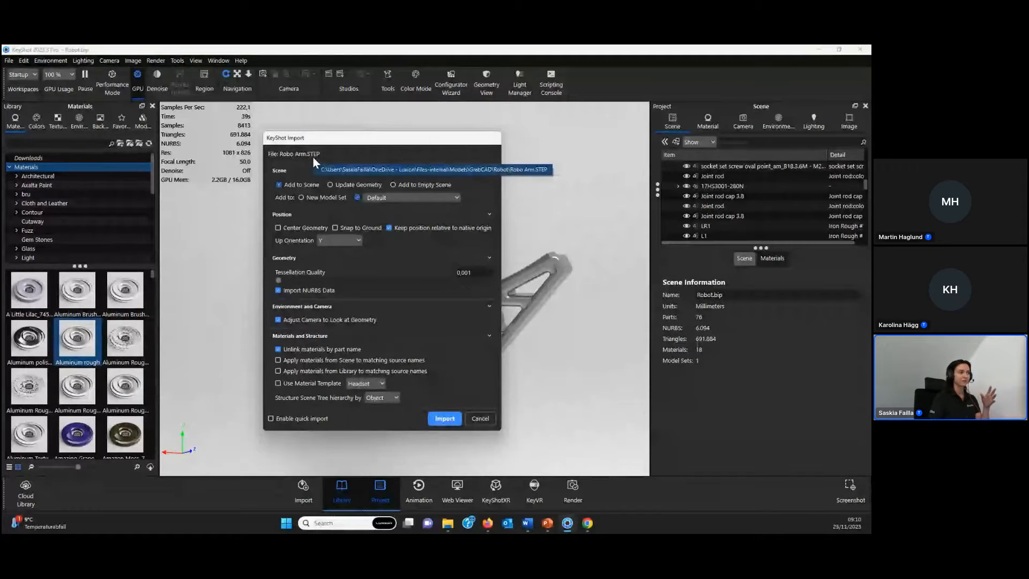
mouse_move(380, 139)
mouse_down()
mouse_move(169, 135)
mouse_move(393, 141)
mouse_up()
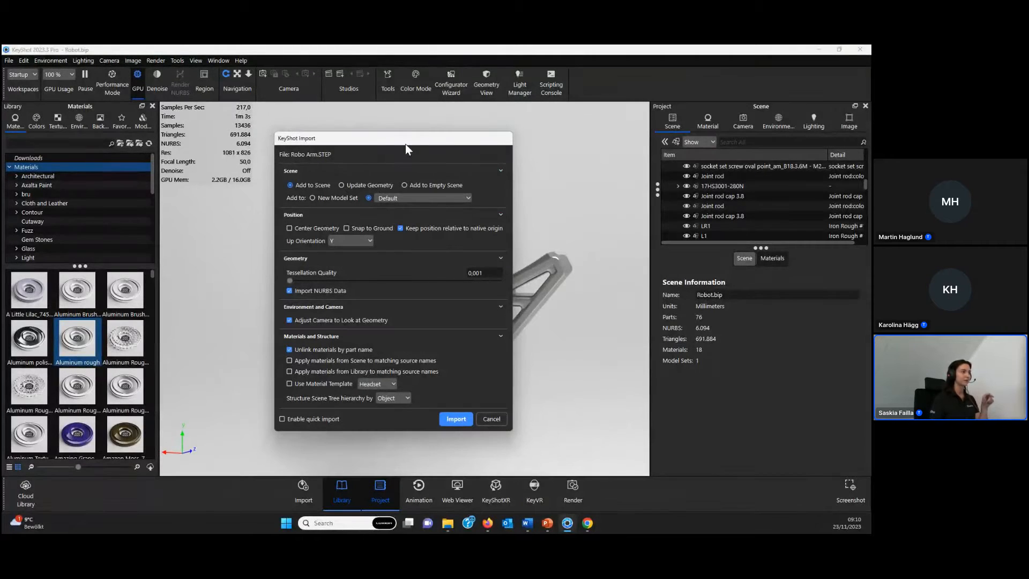
drag(405, 142, 180, 124)
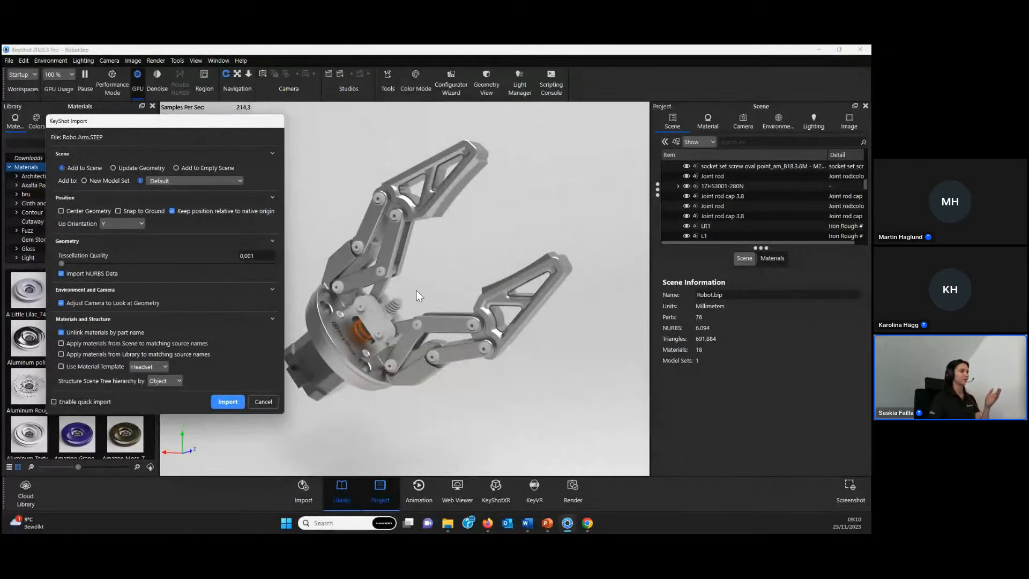
drag(186, 123, 407, 128)
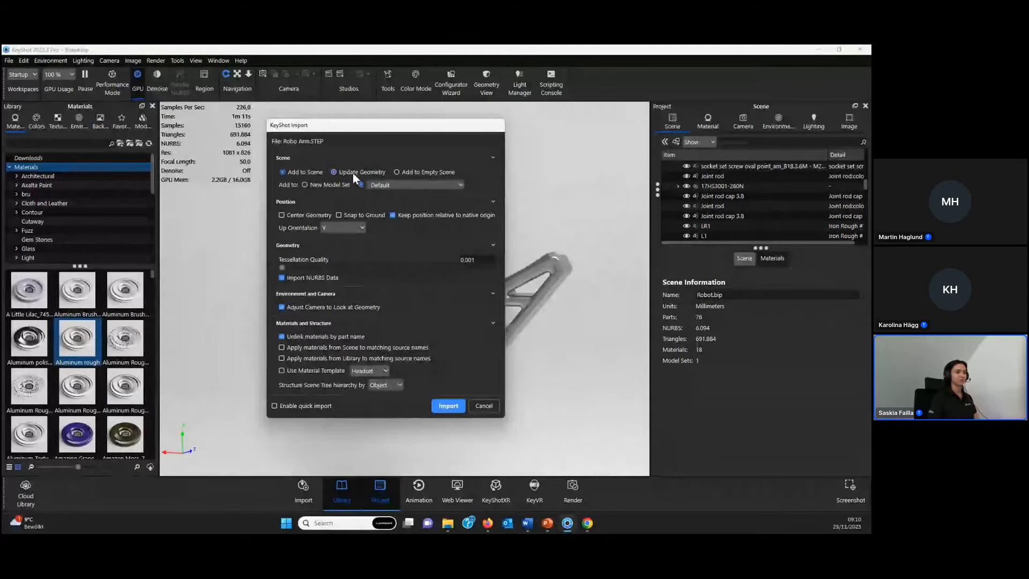
- Import Robo Arm.STEP with Update Geometry so it replaces the existing robot gripper geometry
click(353, 173)
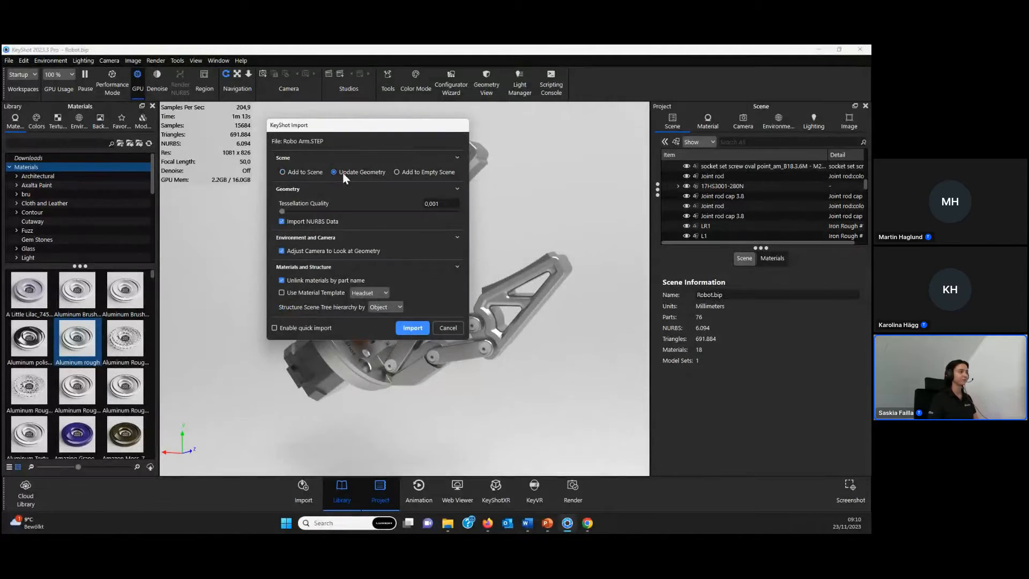
click(411, 328)
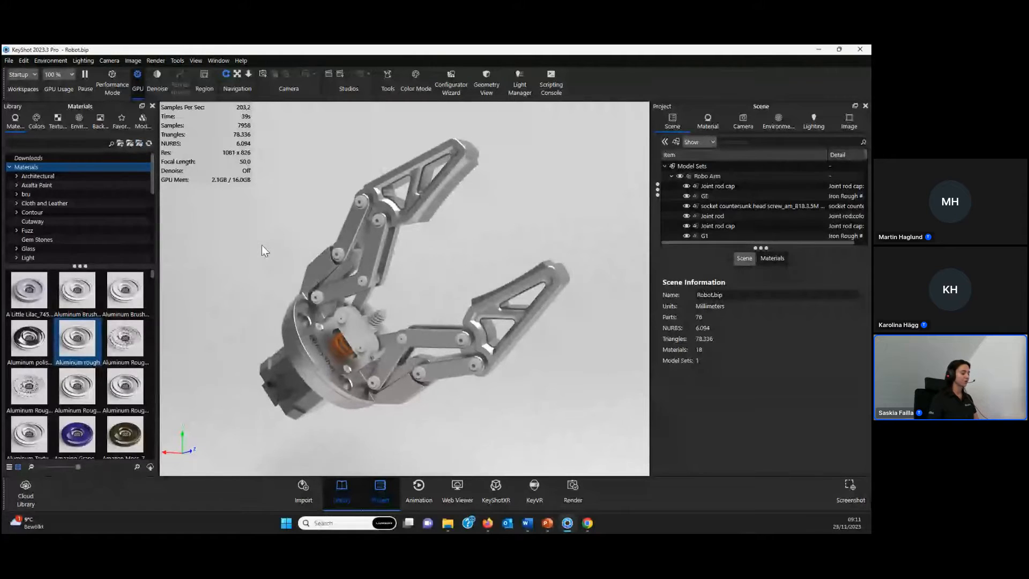
- Toggle the render statistics overlay off and back on in the real-time view
key(h)
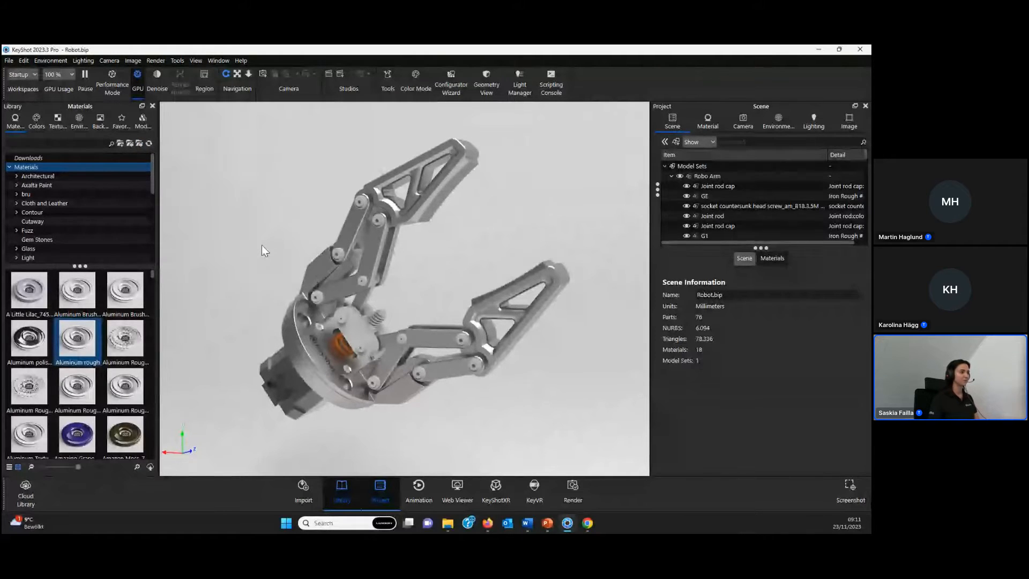
key(h)
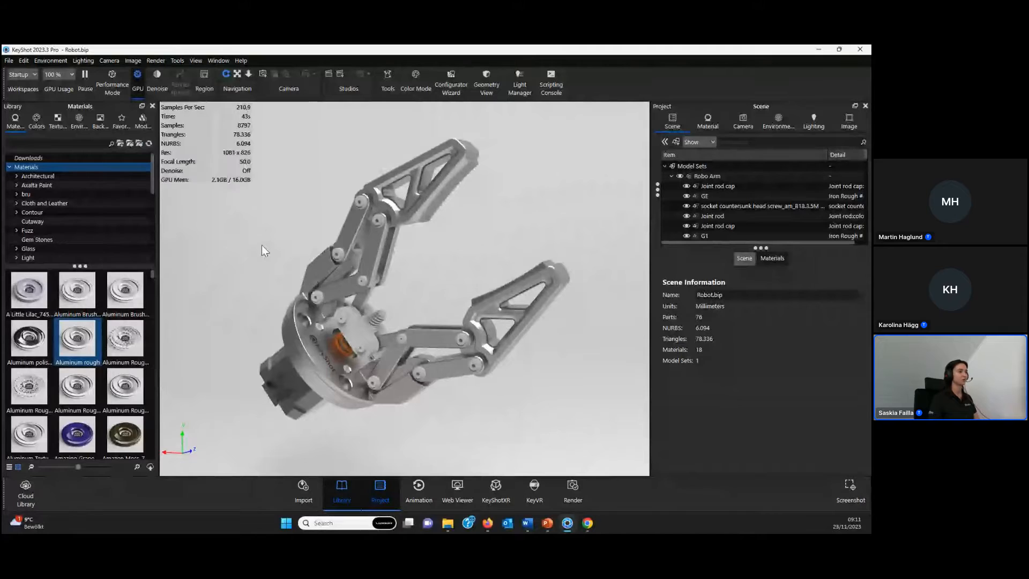
key(h)
key(h)
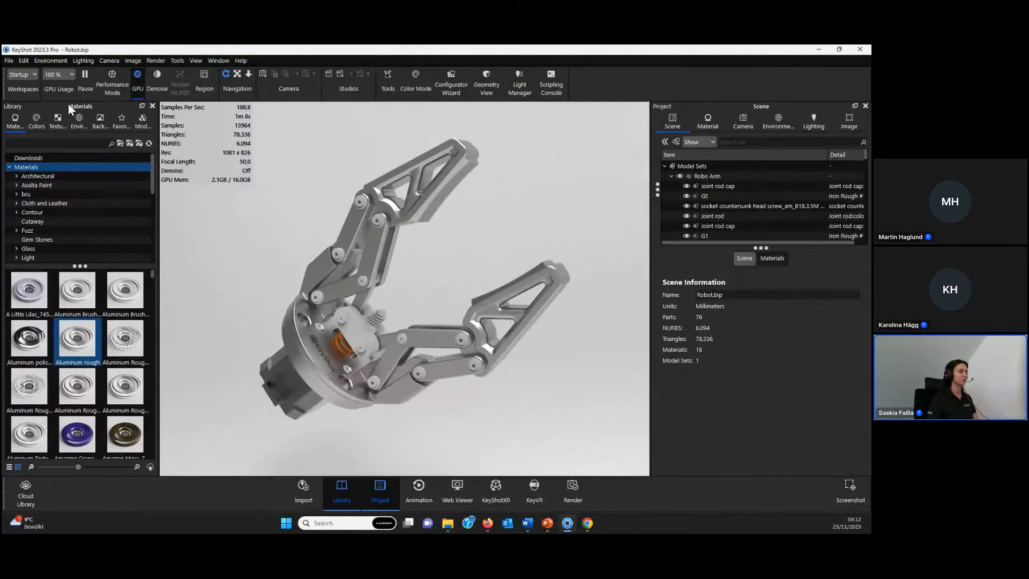
- Look through the hotkey list in the preferences and close them without saving changes
click(24, 60)
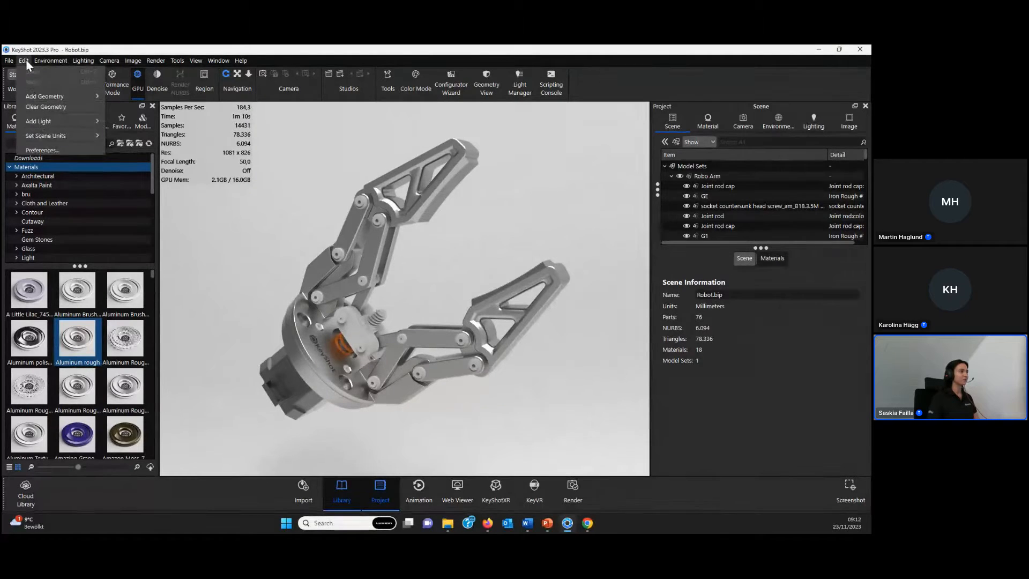
click(24, 152)
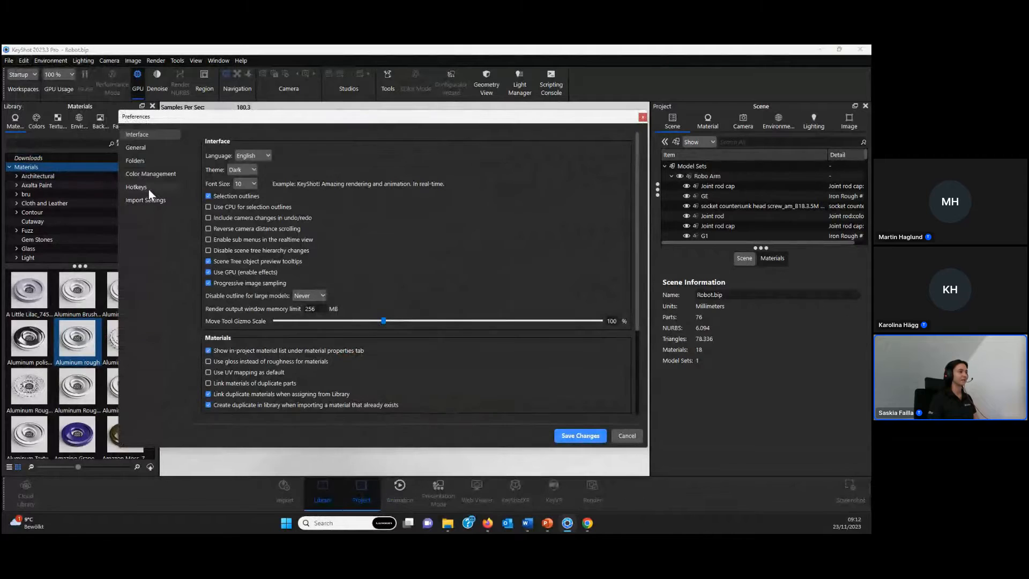
click(137, 186)
click(316, 206)
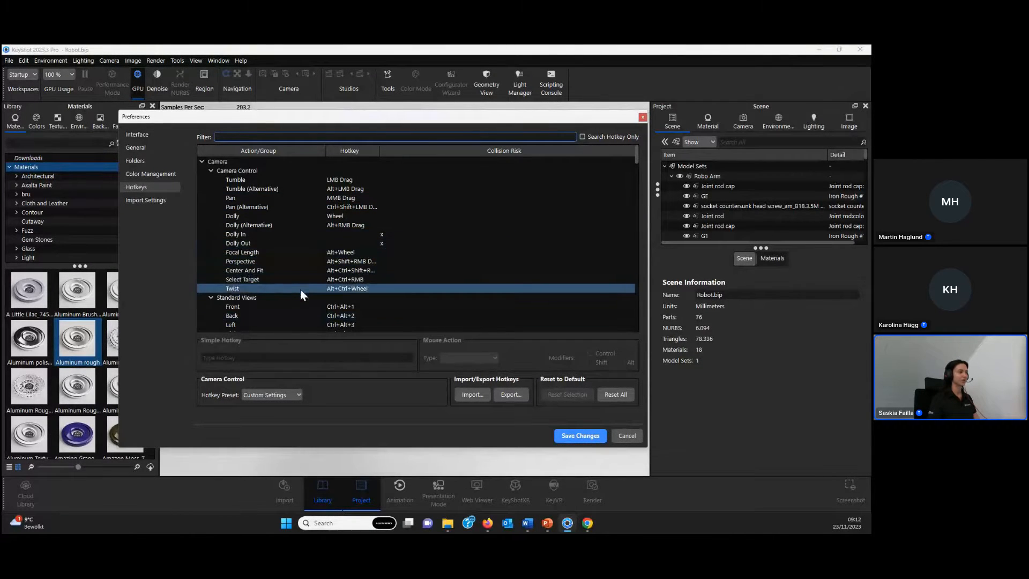
scroll(301, 290, down, 2)
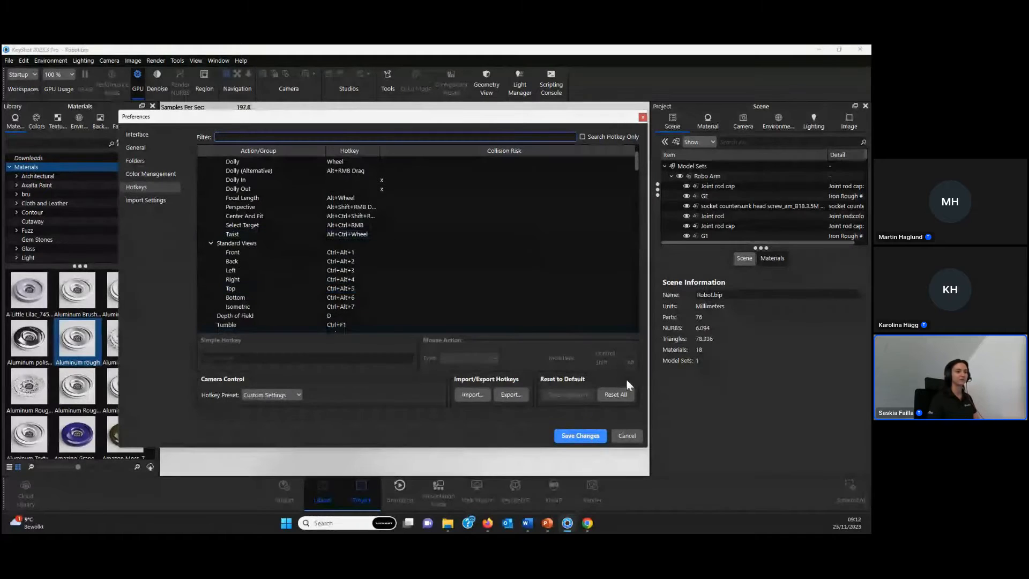
click(626, 435)
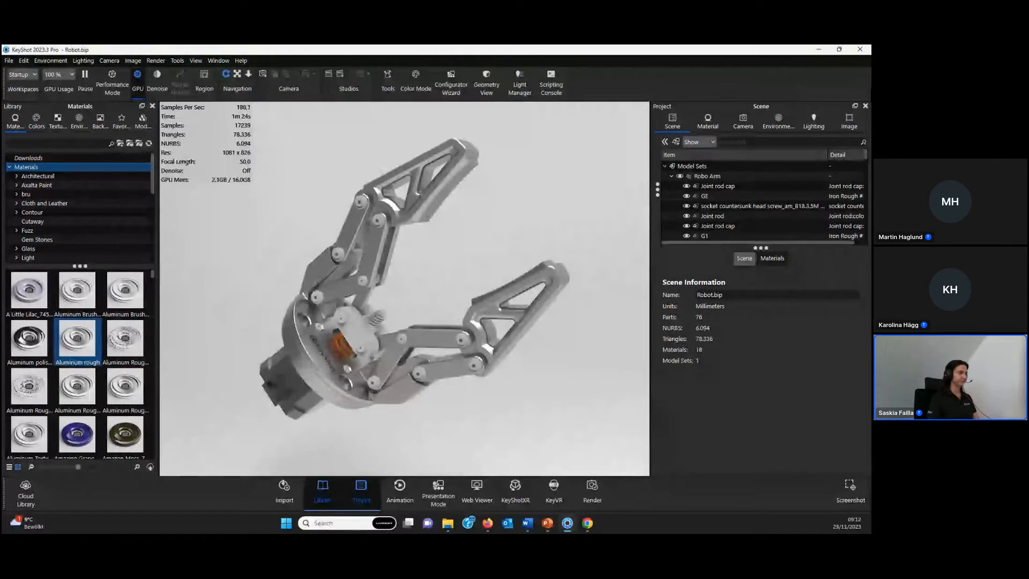
- Select the countersunk screw on the gripper's upper finger joint and enlarge the scene tree
drag(442, 355, 432, 327)
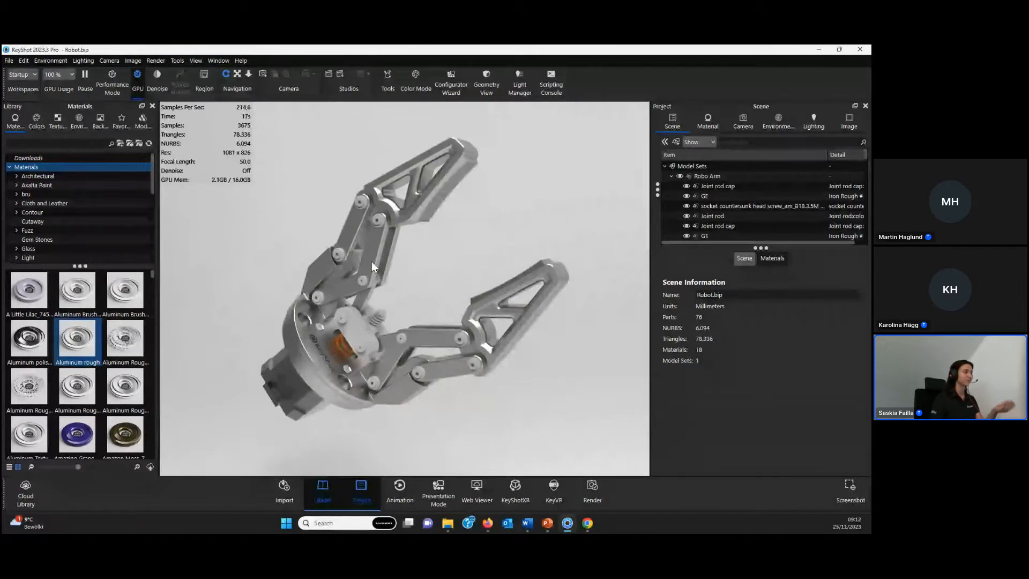
click(375, 221)
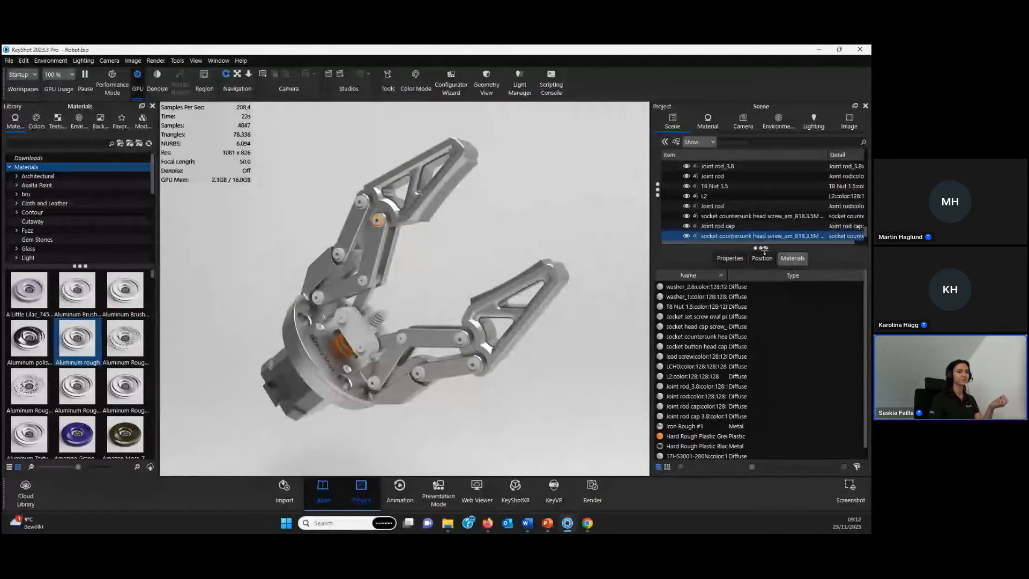
drag(764, 249, 763, 306)
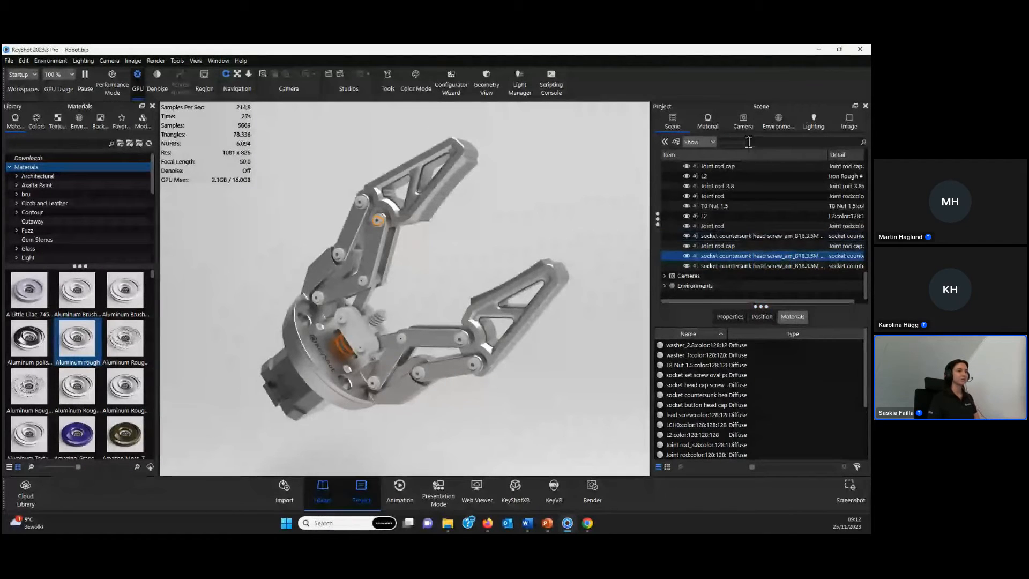
- Filter the scene tree for "screw" and apply the Aluminum rough material to all matching parts
click(751, 141)
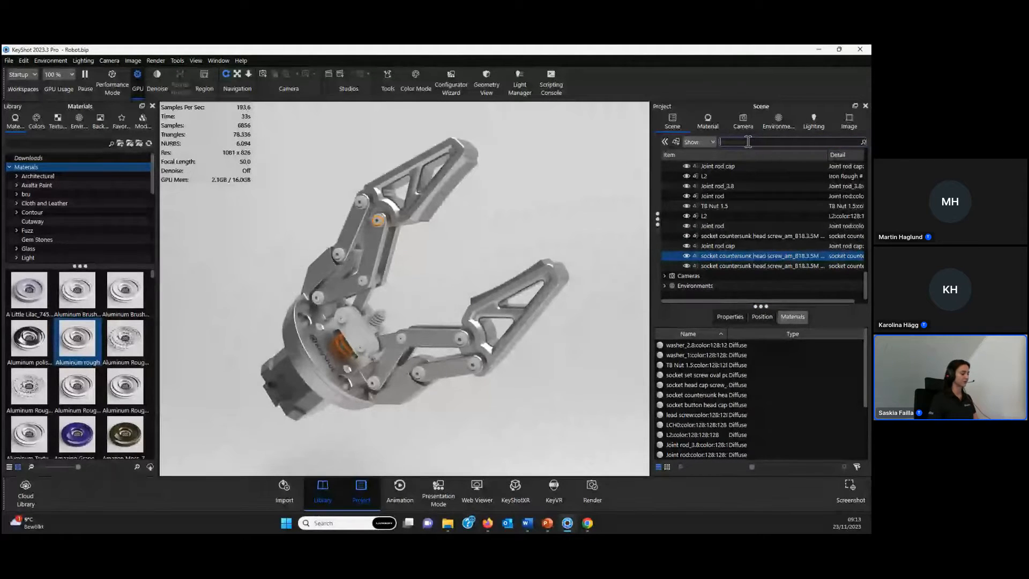
text(scre)
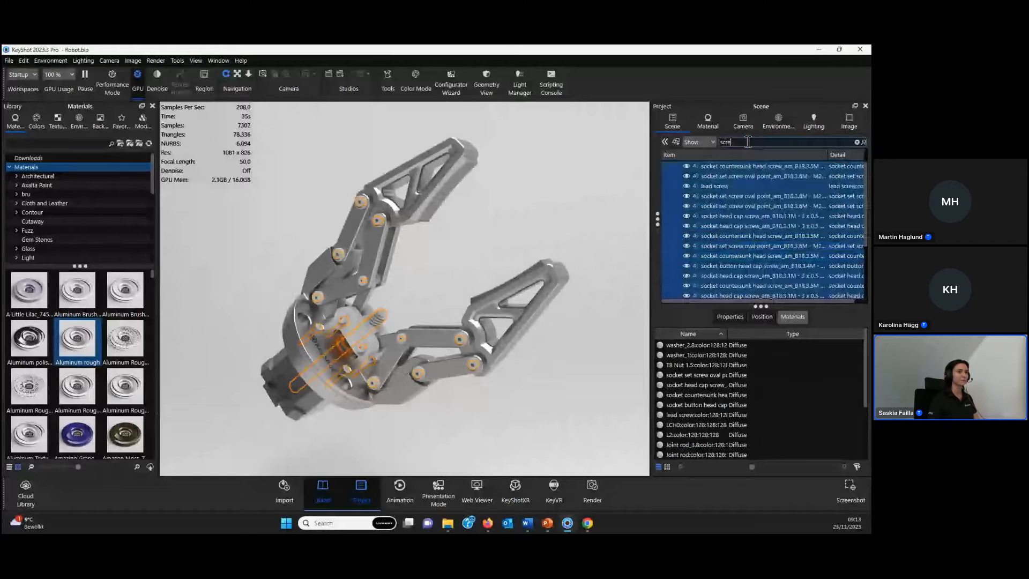
text(w)
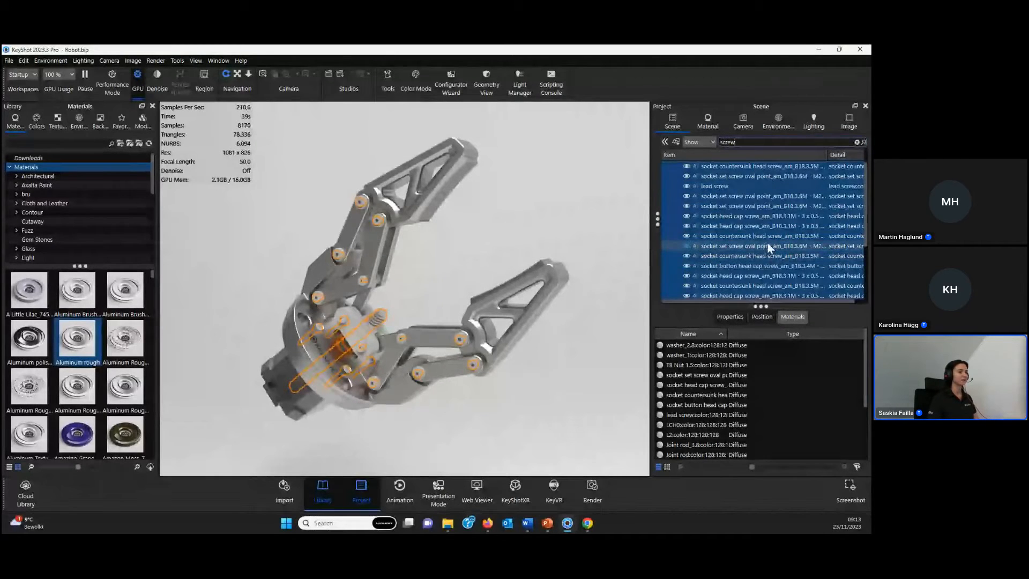
mouse_move(761, 228)
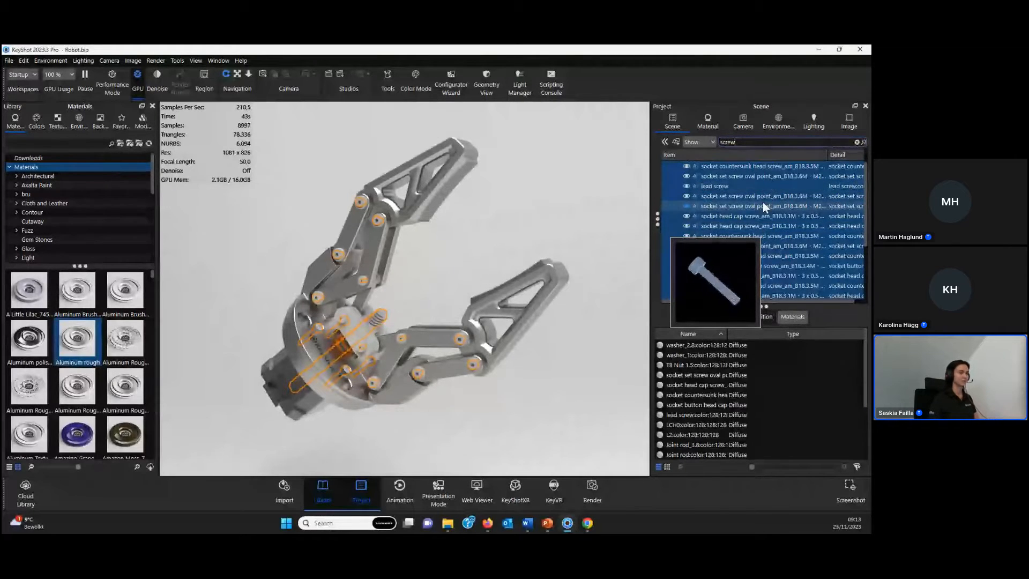
mouse_move(763, 201)
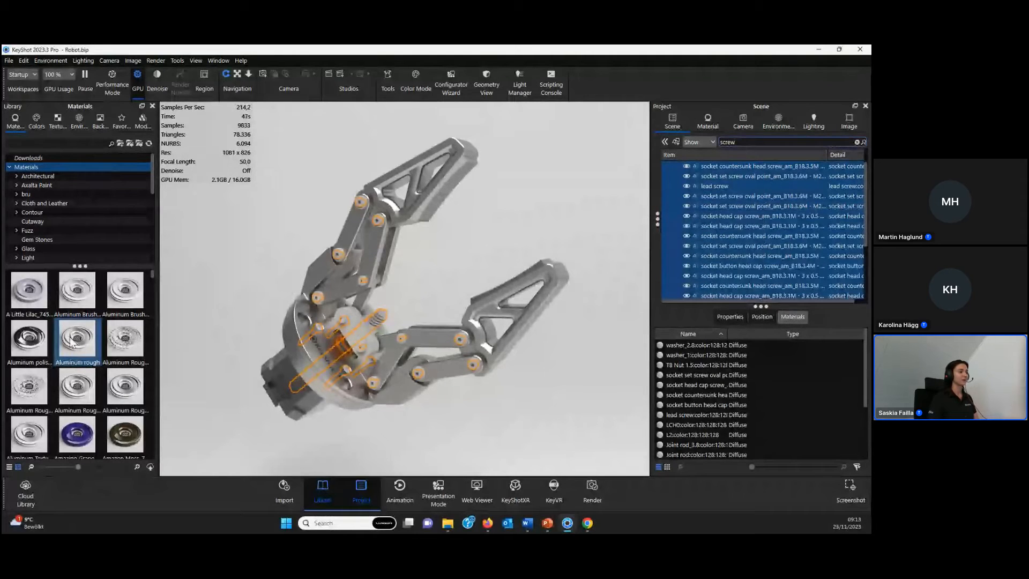
drag(75, 346, 751, 206)
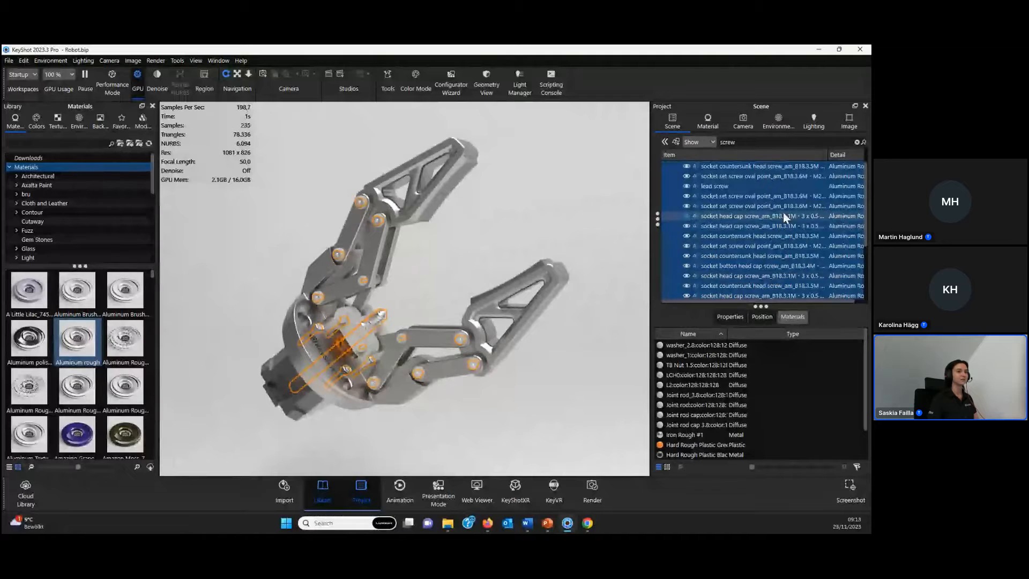
click(404, 256)
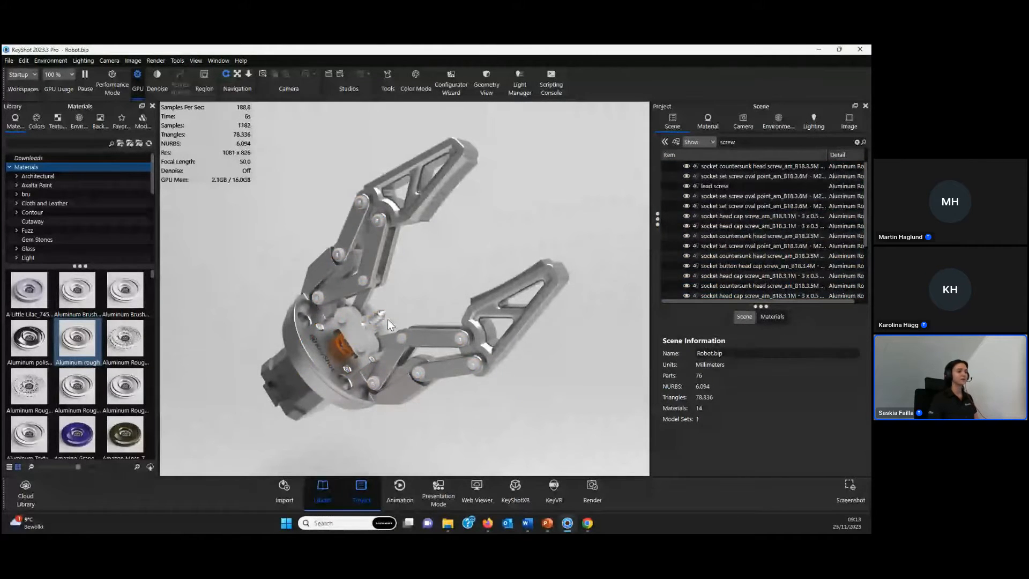
- Clear the scene tree search and locate the joint rod cap on the upper arm in the tree
click(342, 253)
scroll(808, 200, down, 3)
click(859, 140)
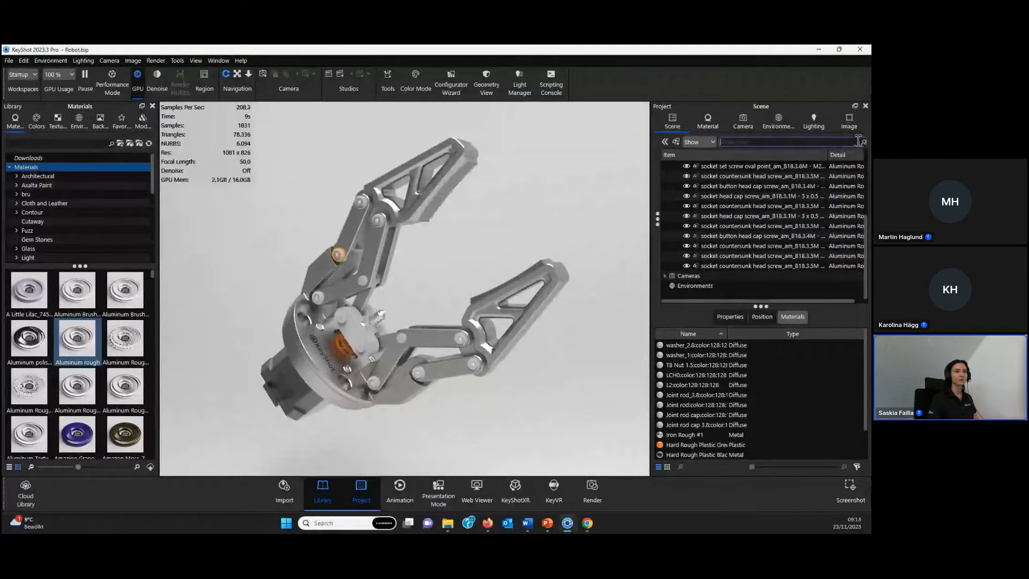
click(342, 253)
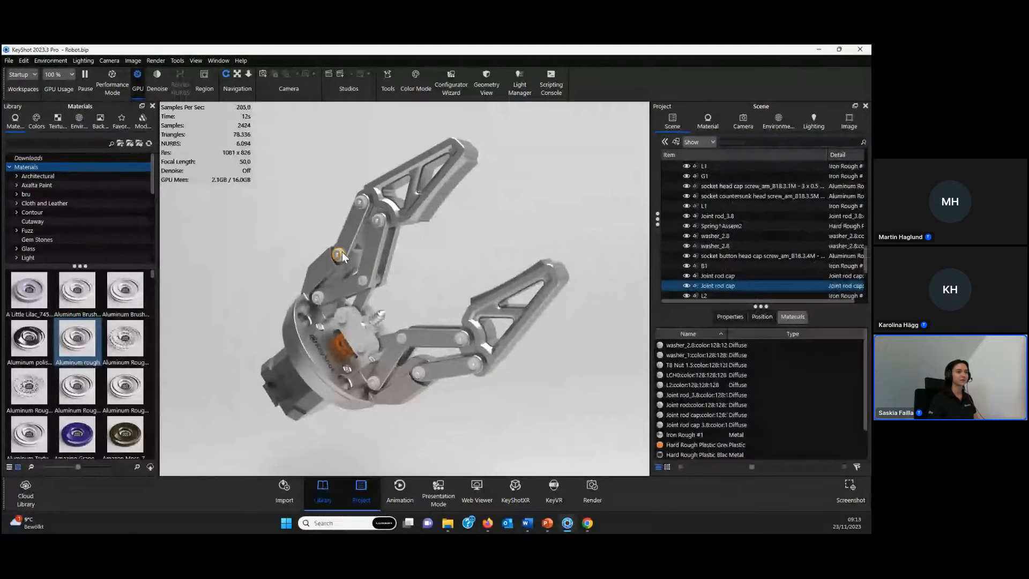
- Filter the scene tree for "rod" and apply the Aluminum rough material to all joint rods and caps
click(732, 141)
text(rod)
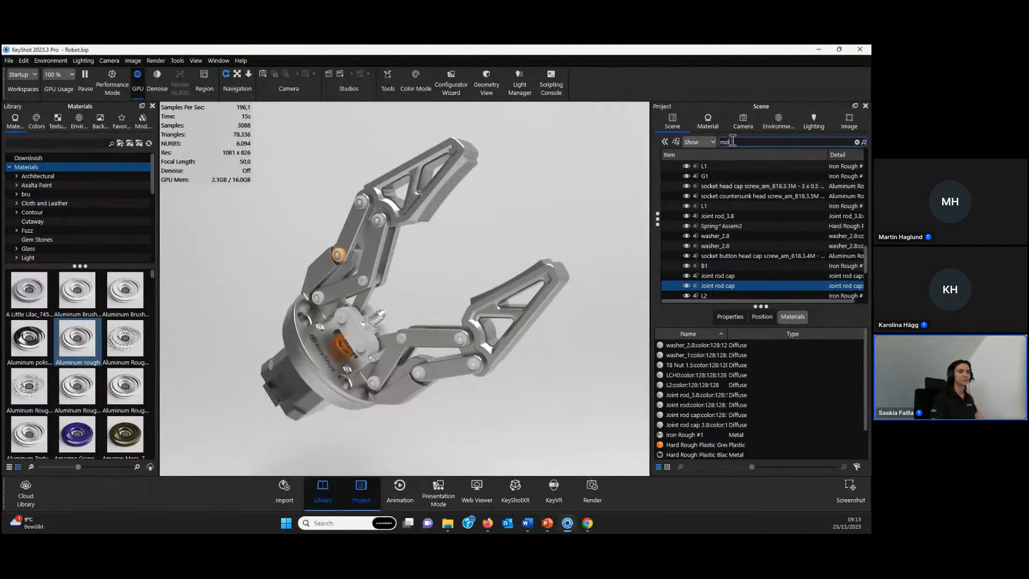
key(Return)
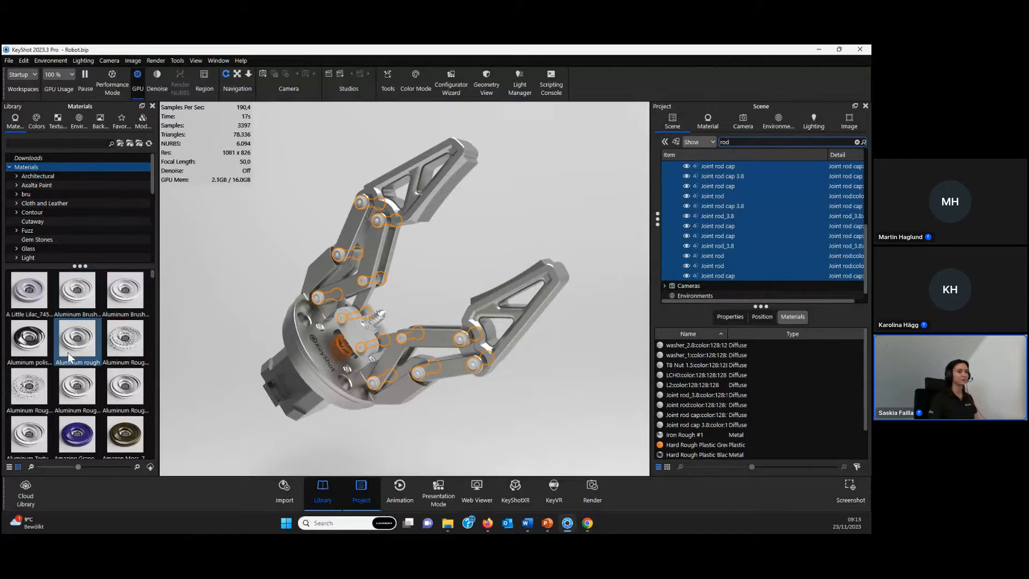
drag(77, 337, 763, 209)
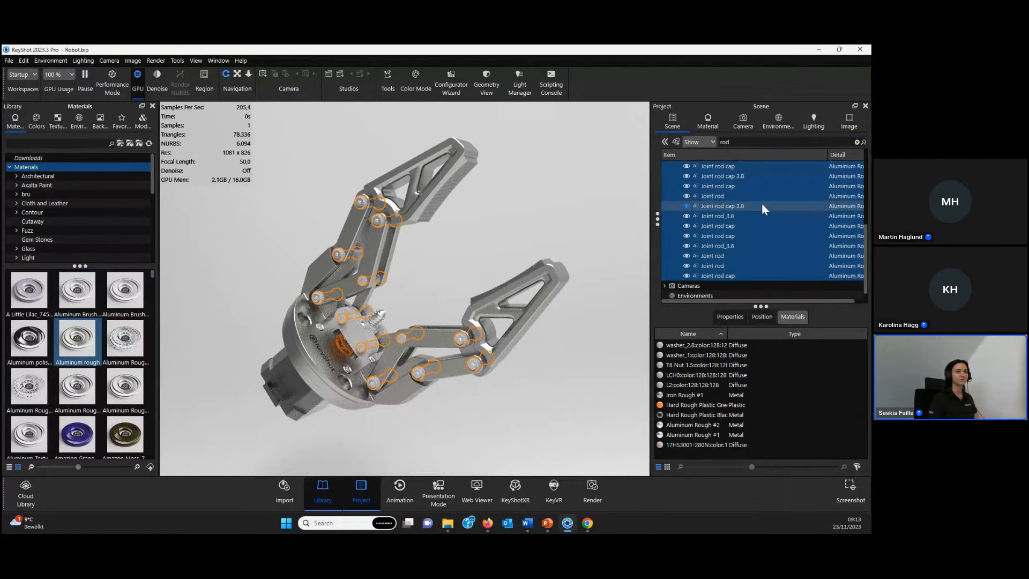
click(442, 288)
drag(472, 278, 432, 275)
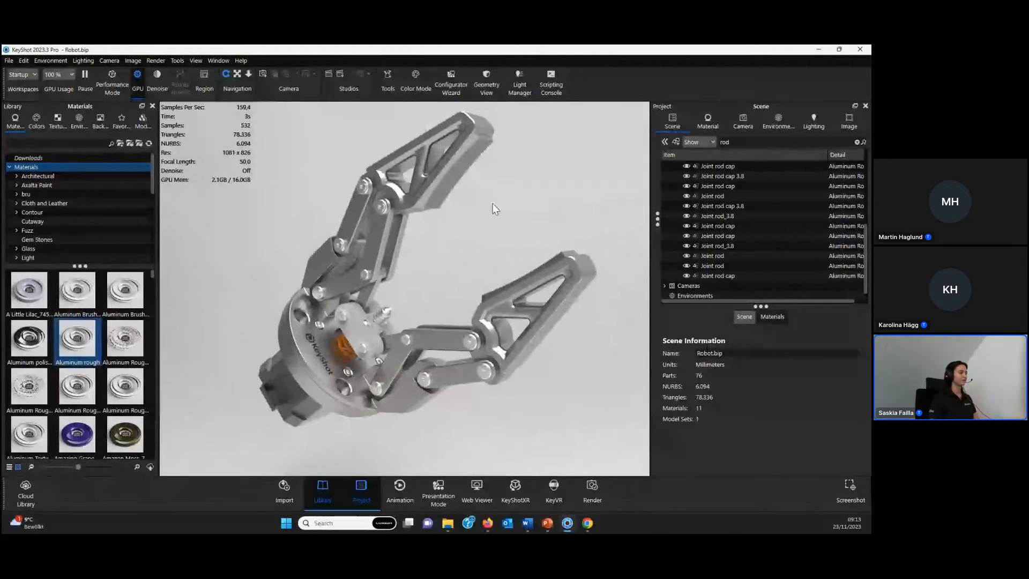
drag(429, 256, 439, 260)
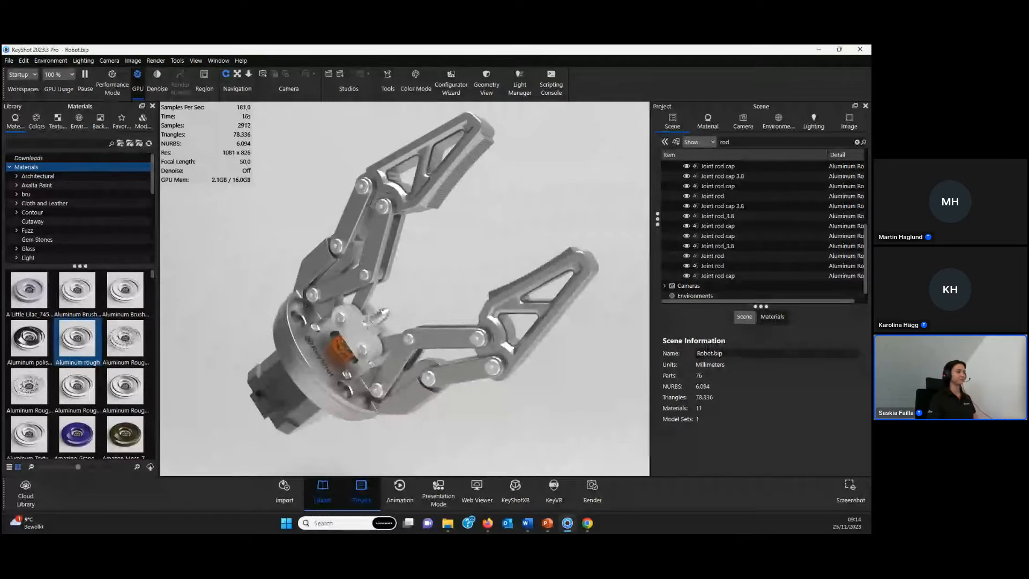
drag(429, 285, 443, 284)
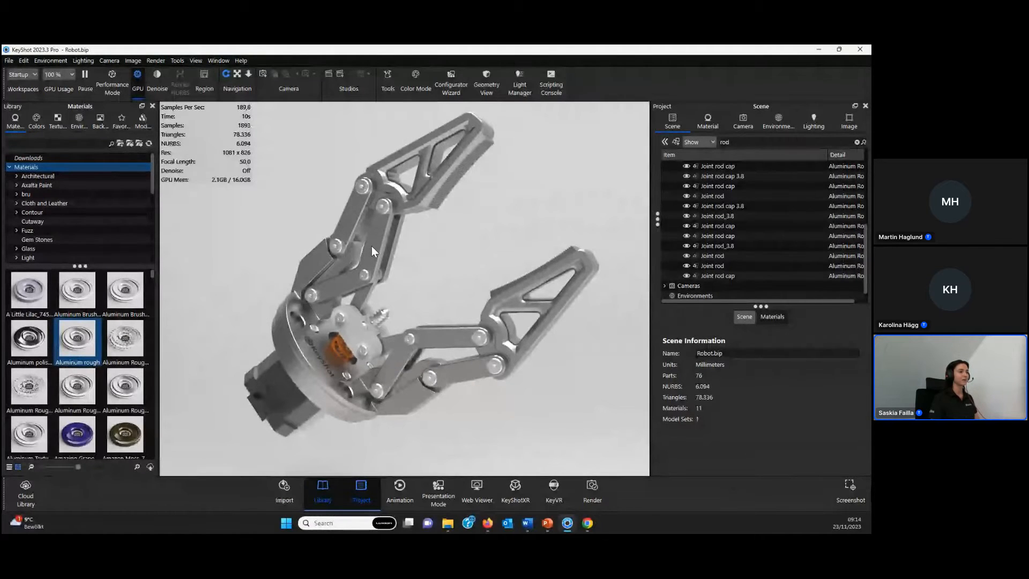
- Hide the pale plate at the centre of the gripper base and clear the scene tree search
shift+right_click(351, 334)
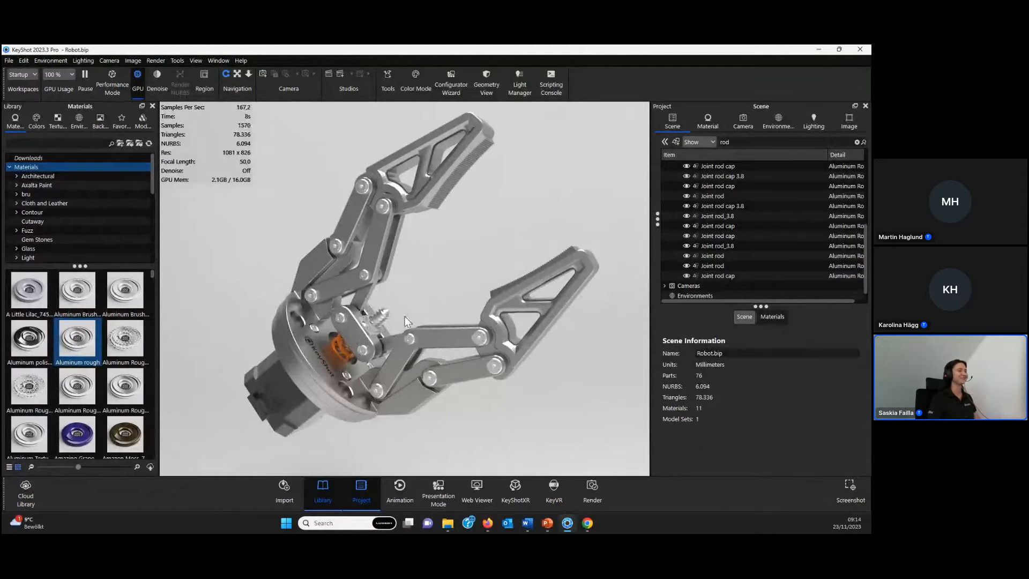
scroll(730, 258, up, 5)
click(857, 144)
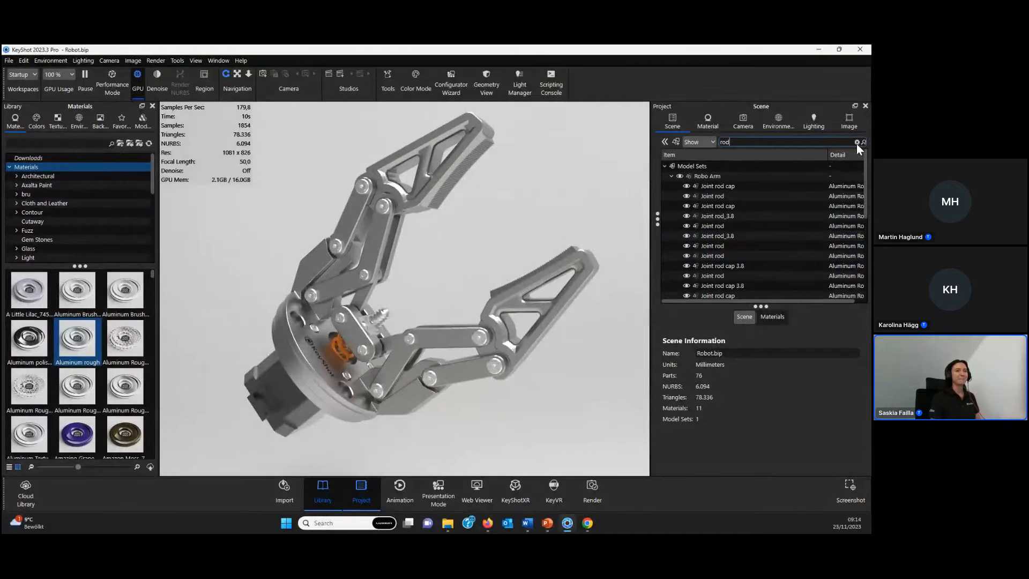
click(857, 144)
- Select the Robo Arm model group in the scene tree and set its rounded edges radius to 0.5 mm
click(751, 177)
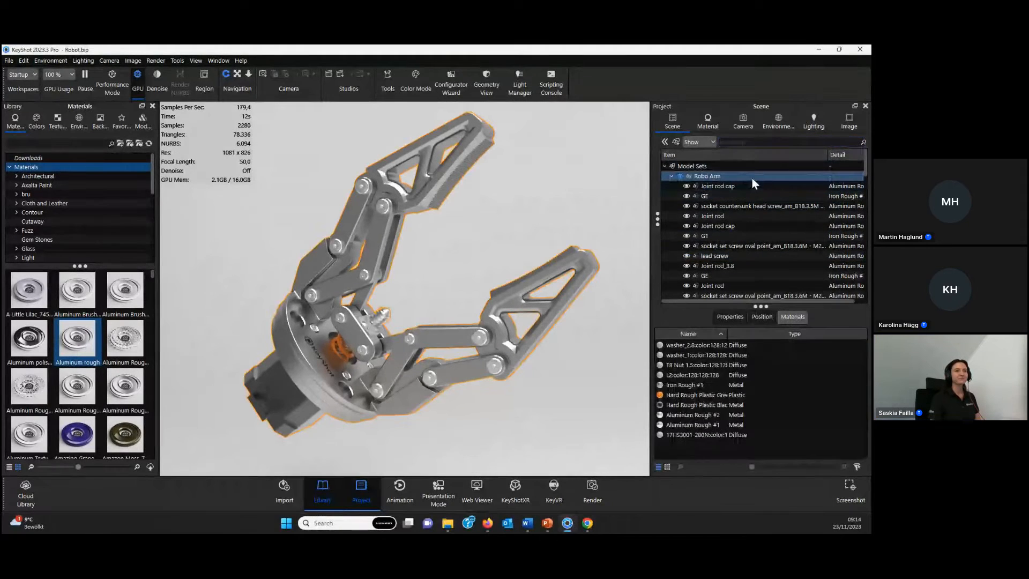
drag(827, 155, 772, 156)
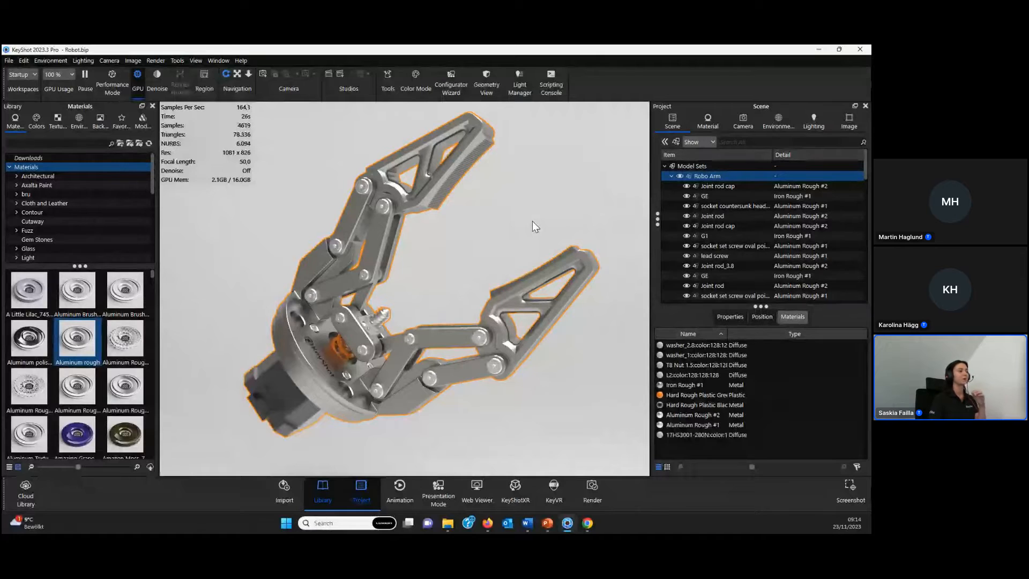
drag(522, 222, 481, 226)
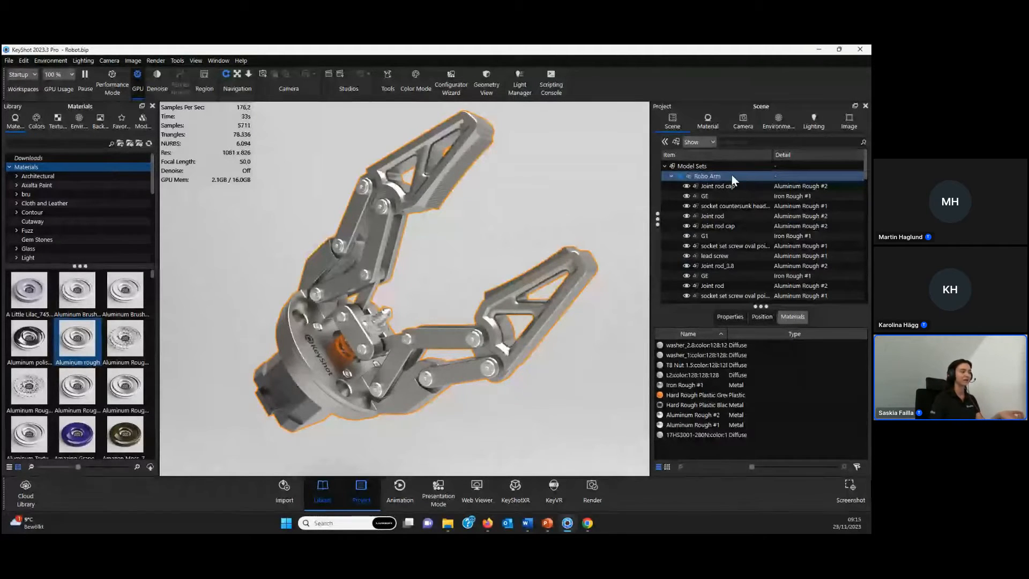
click(717, 256)
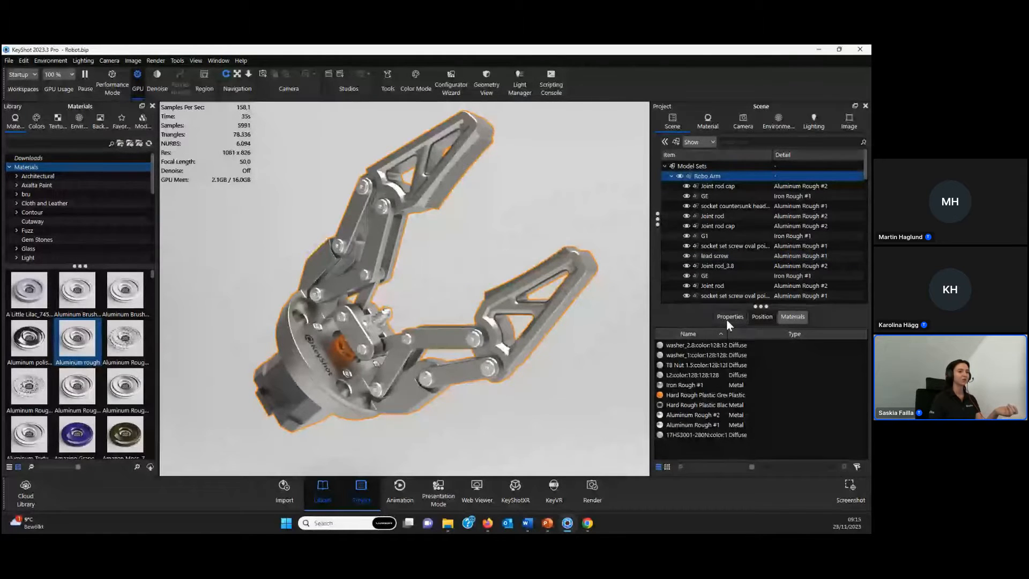
drag(741, 313, 738, 265)
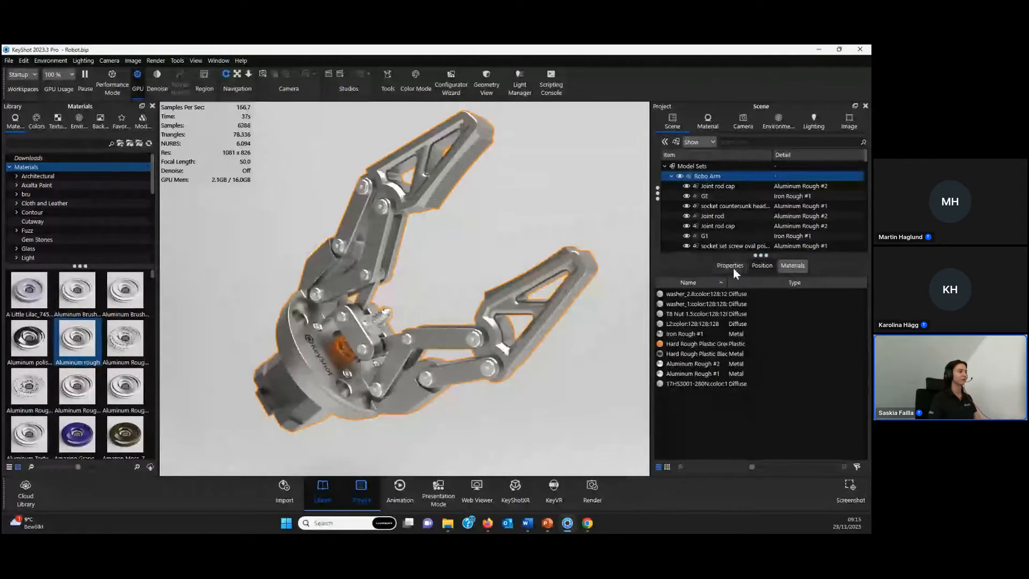
click(731, 266)
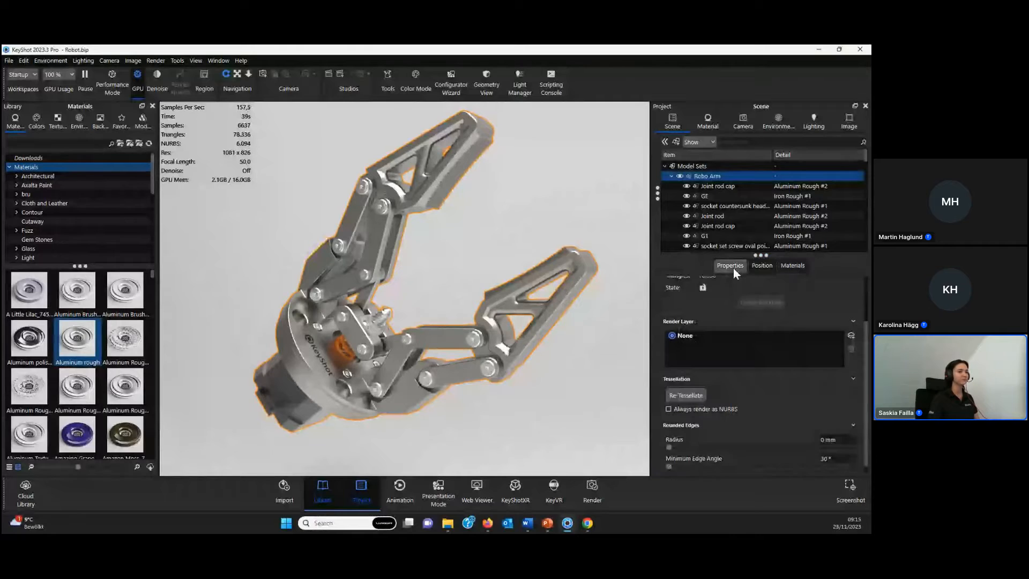
scroll(727, 374, down, 1)
click(810, 430)
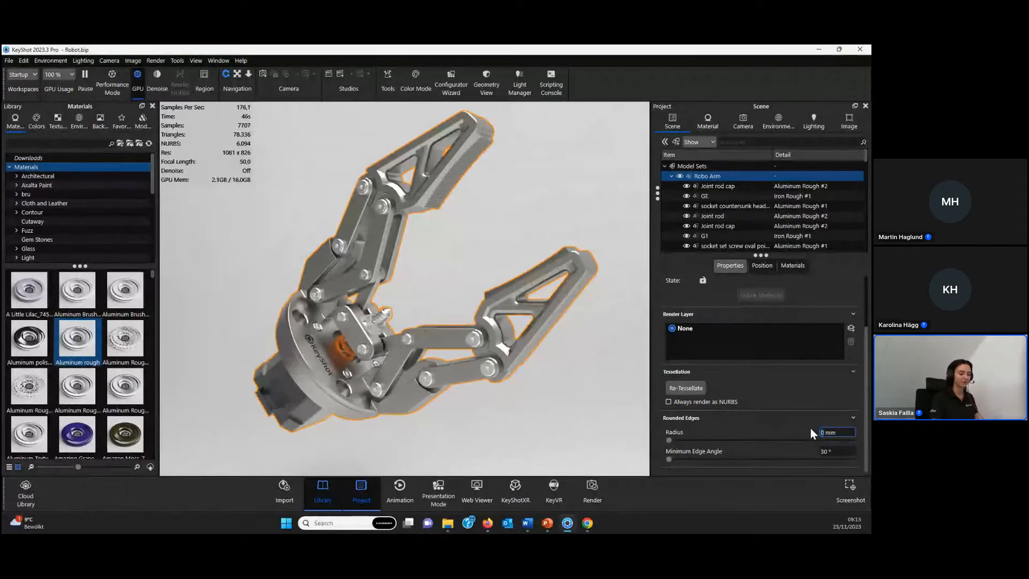
text(0,5)
key(Return)
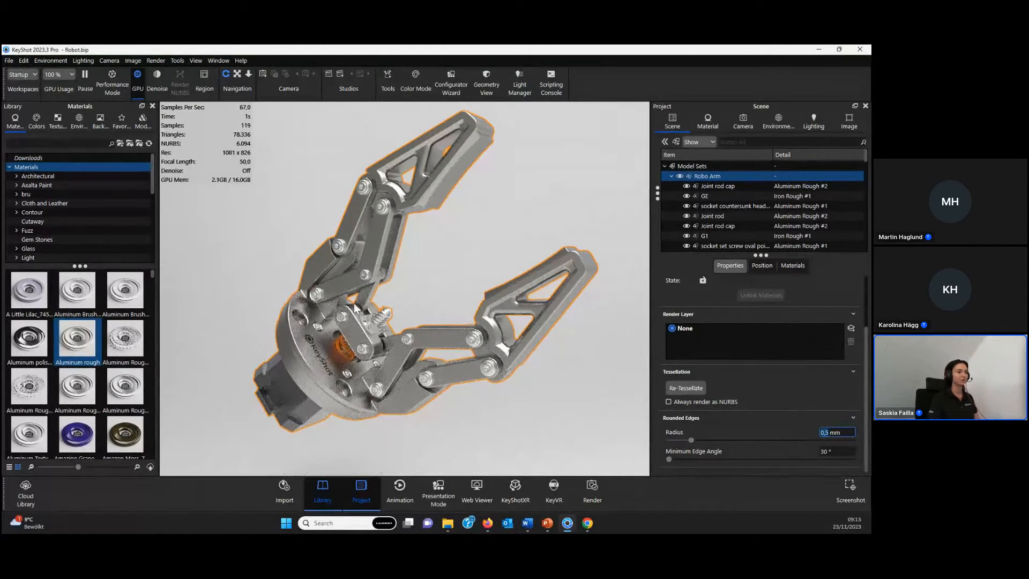
click(408, 301)
- Select the lead screw at the gripper's centre and set its rounded edges radius to 0 mm
drag(408, 301, 433, 288)
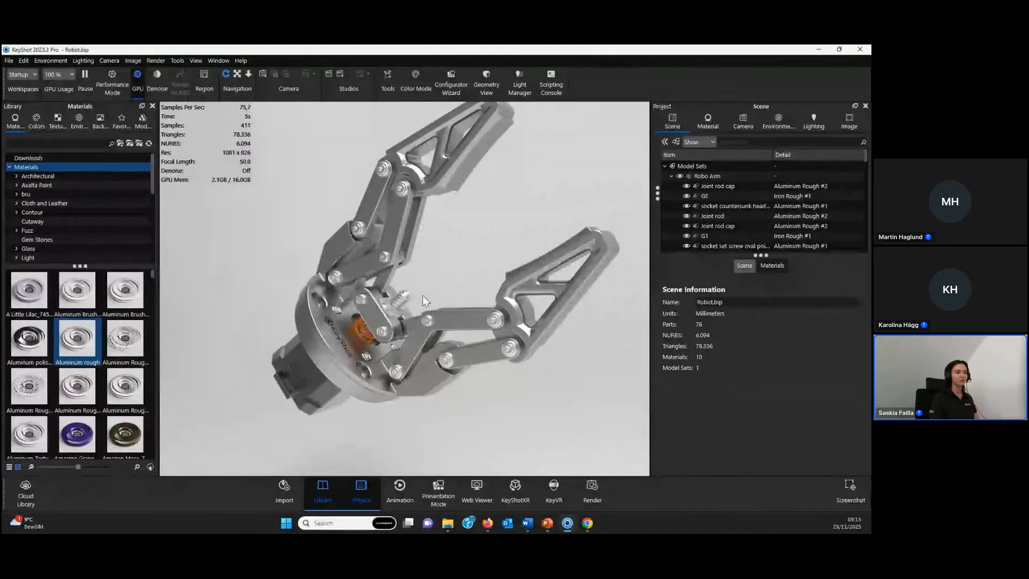
scroll(422, 295, up, 3)
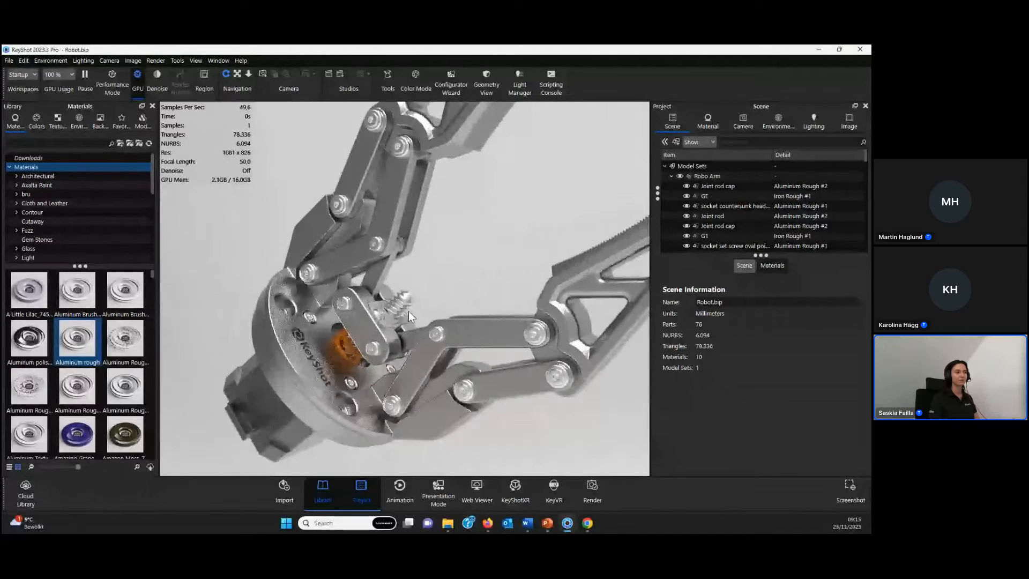
scroll(408, 311, up, 2)
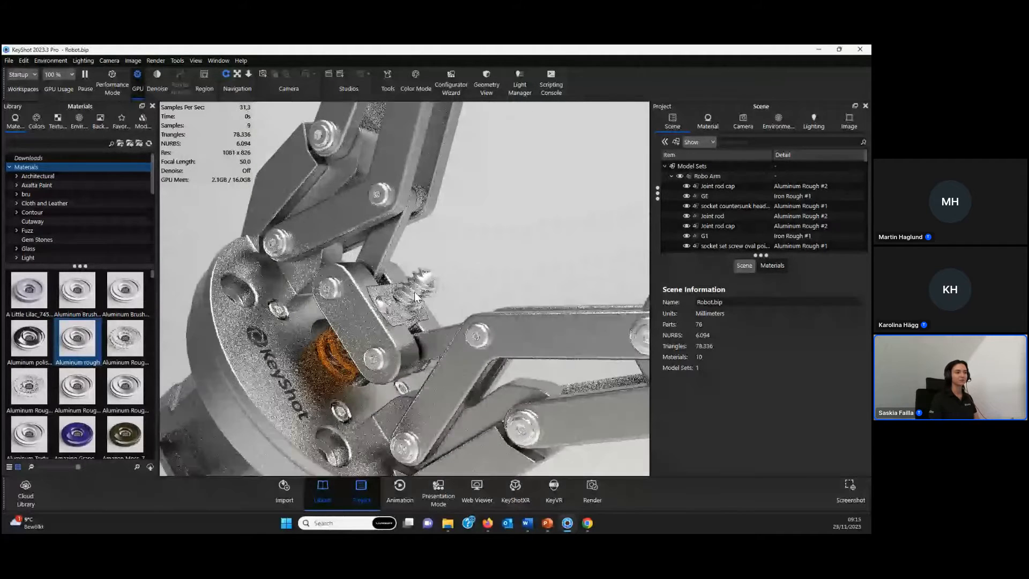
click(414, 292)
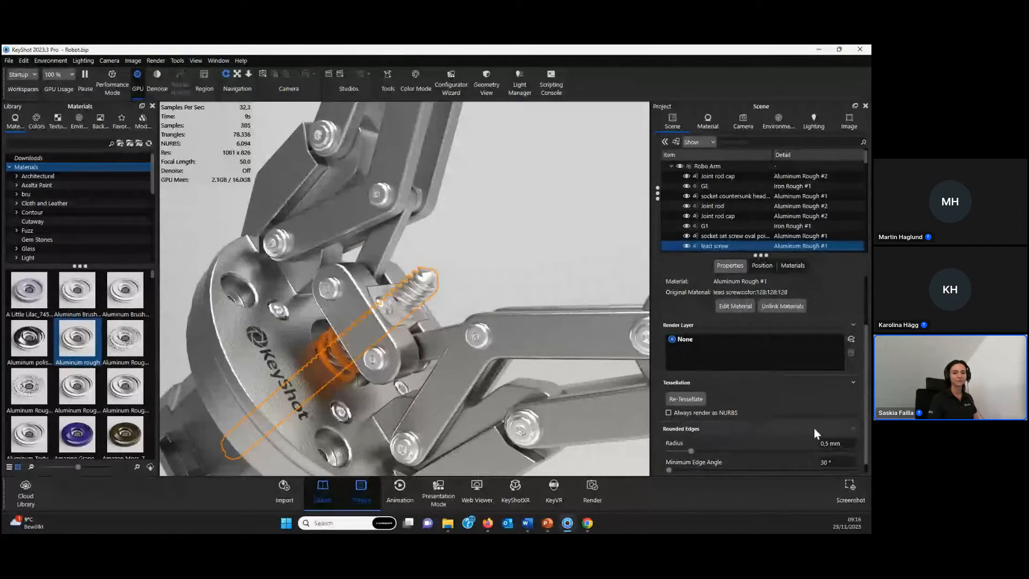
click(828, 443)
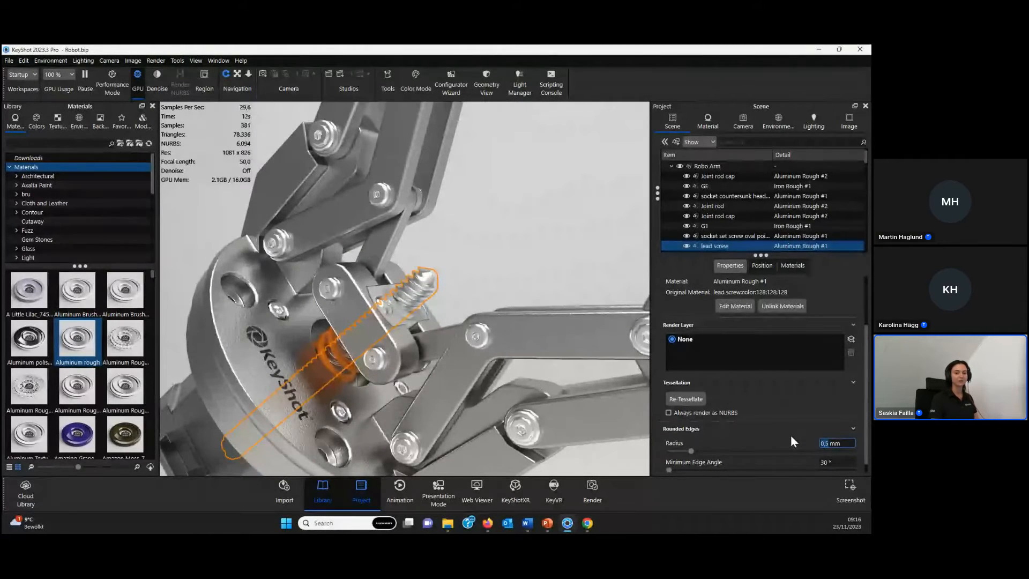
text(0)
key(Return)
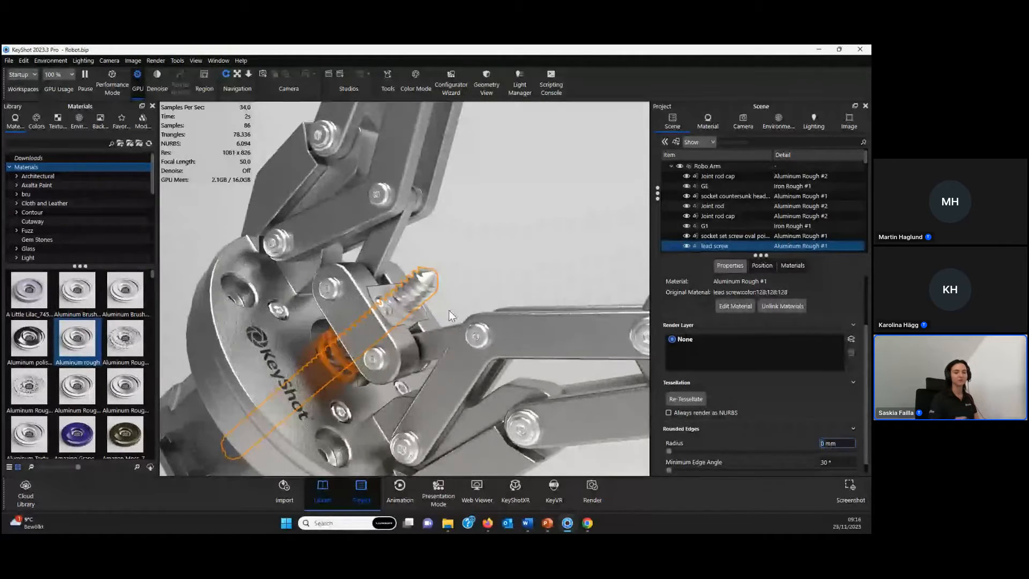
scroll(498, 201, down, 5)
middle_drag(496, 196, 447, 273)
click(449, 280)
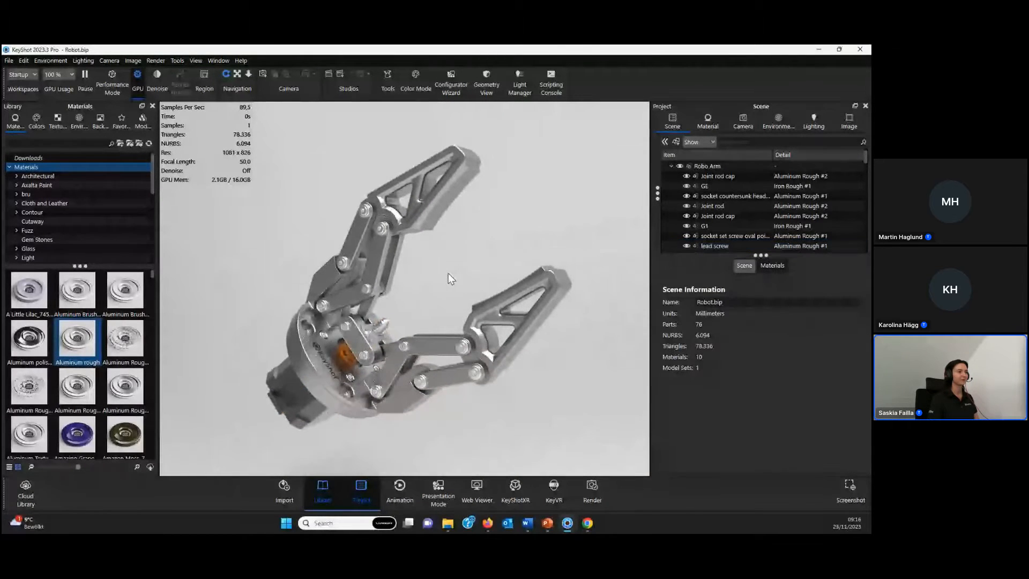
- Open the arm link's Iron Rough #1 material and review its textures and the texture types available for roughness
scroll(448, 272, up, 2)
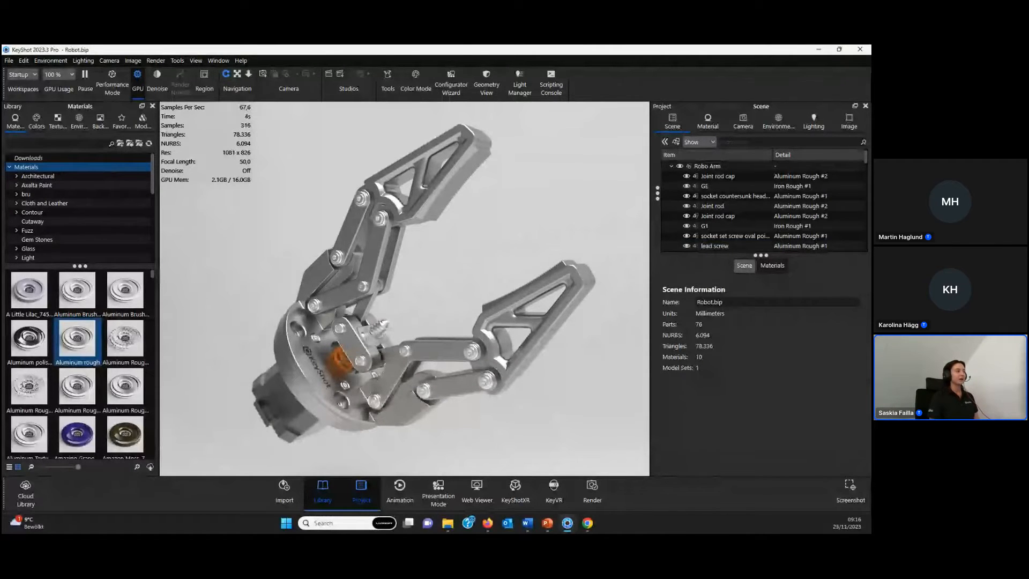
drag(415, 229, 438, 237)
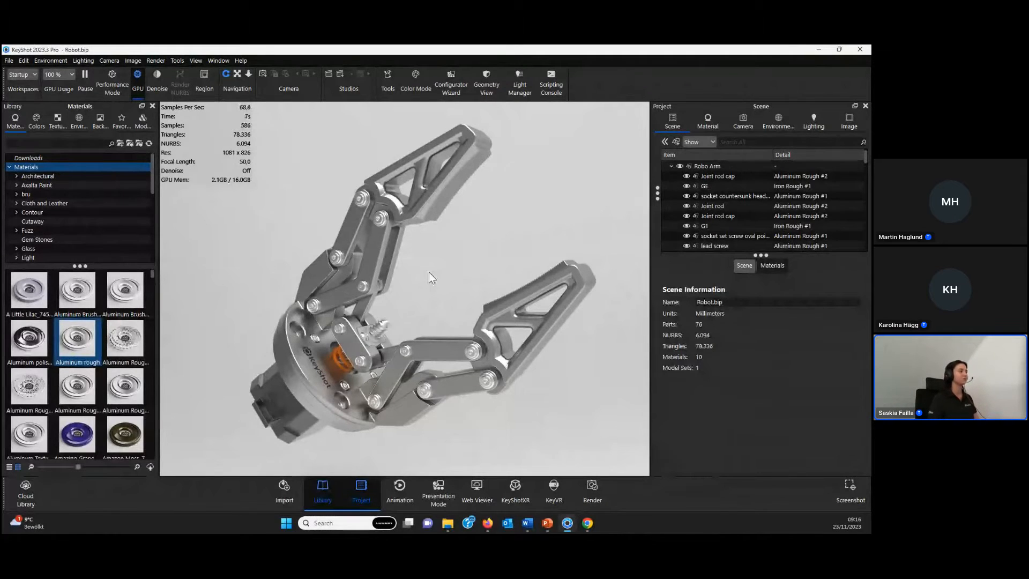
double_click(374, 266)
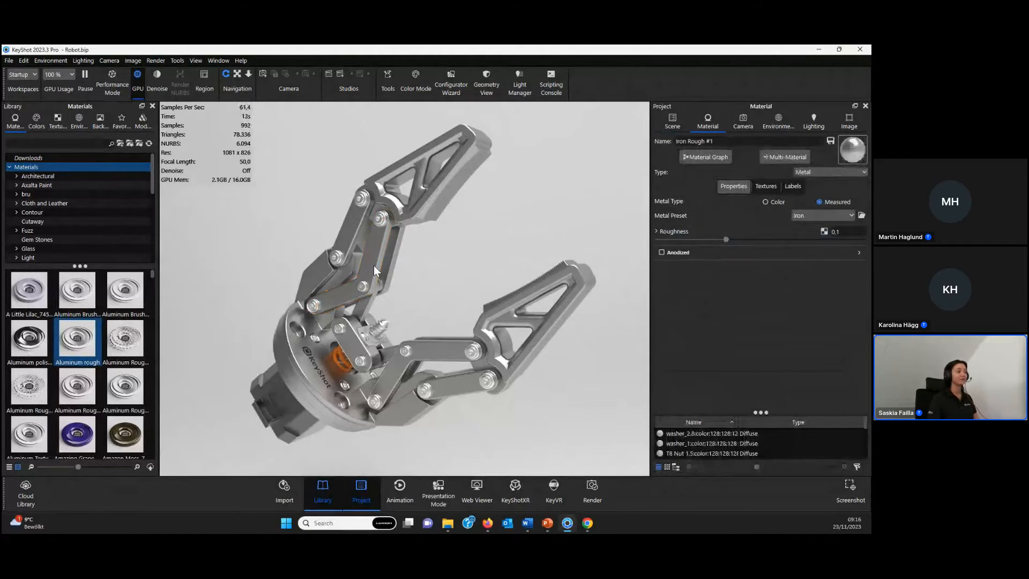
click(764, 186)
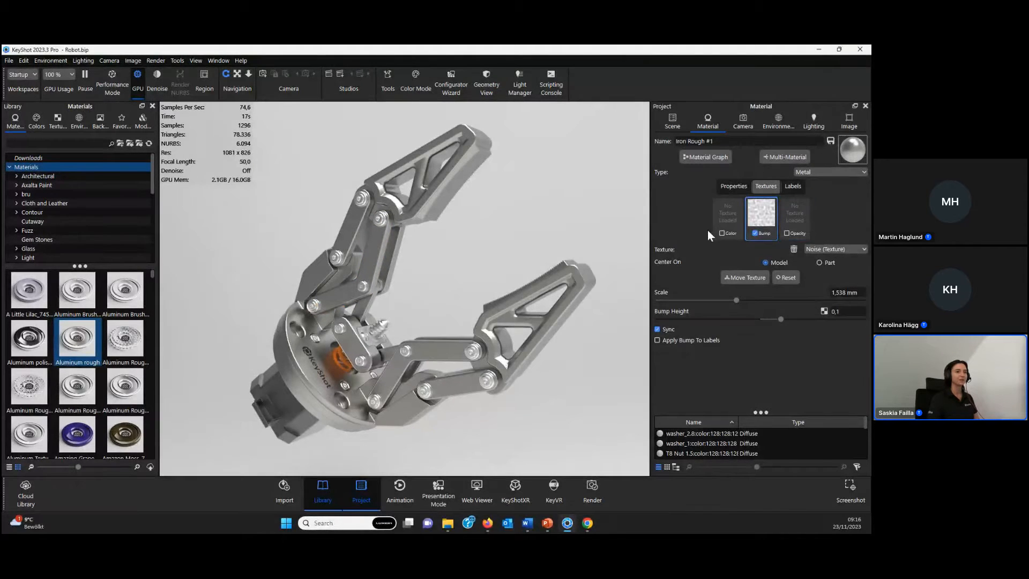
click(738, 185)
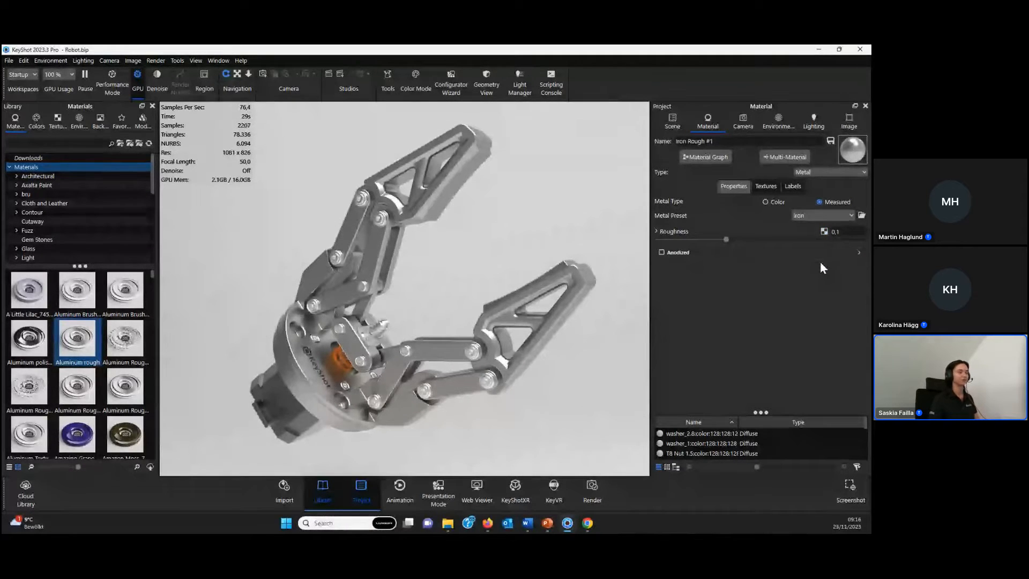
click(823, 231)
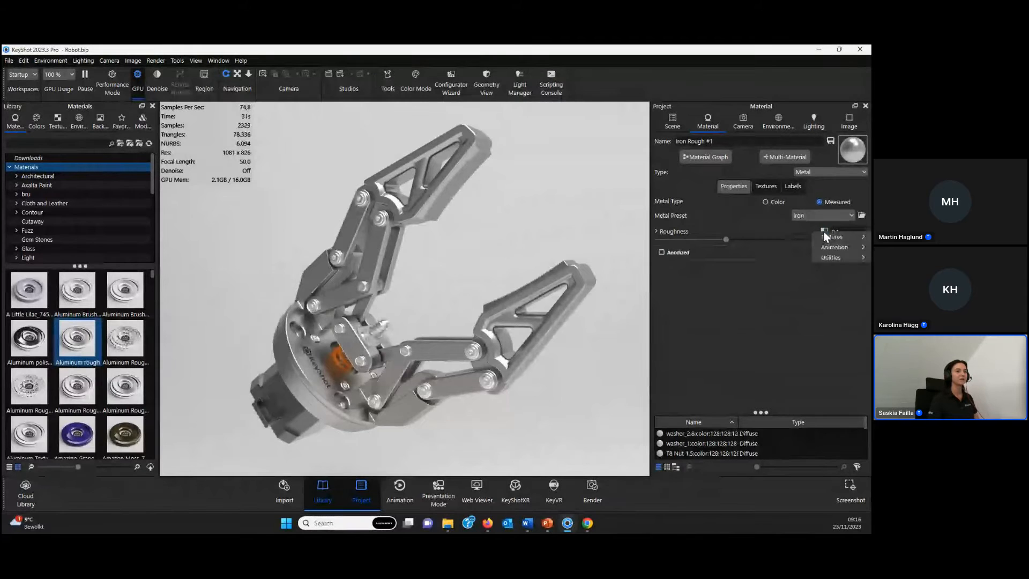
mouse_move(828, 239)
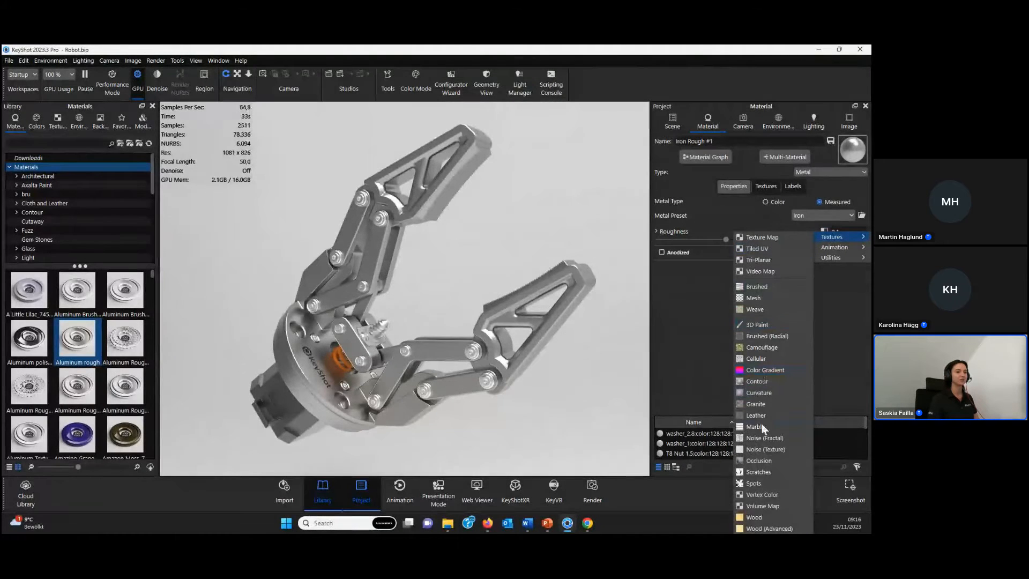
click(687, 336)
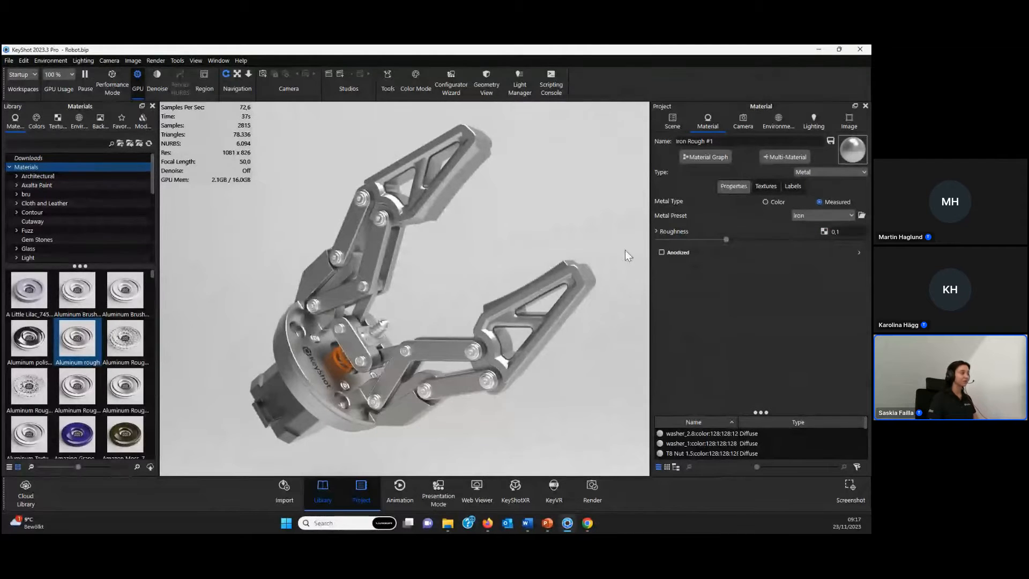
- Open the material graph for Iron Rough #1 and add a Granite texture node
click(712, 155)
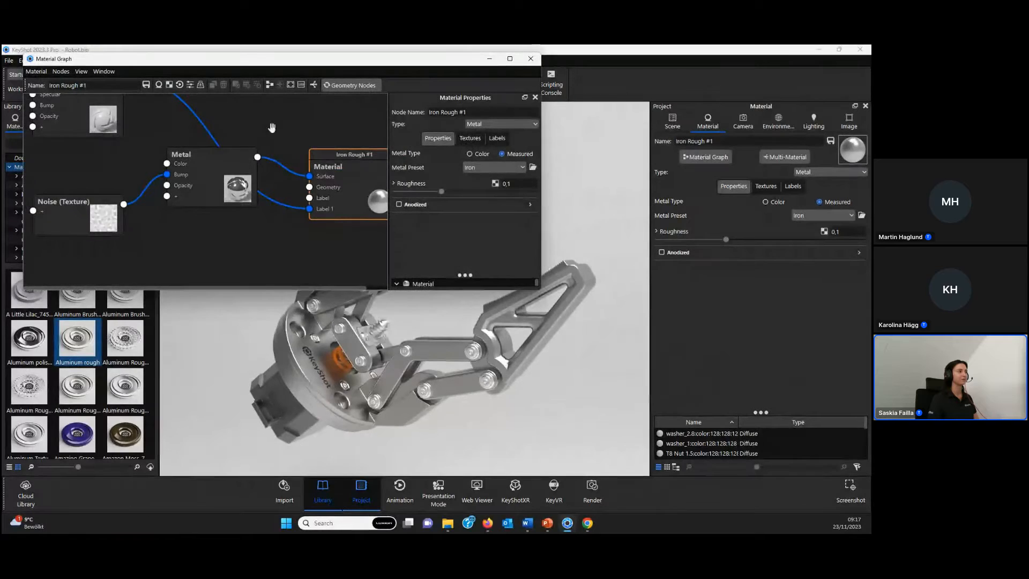
click(269, 85)
scroll(176, 202, down, 2)
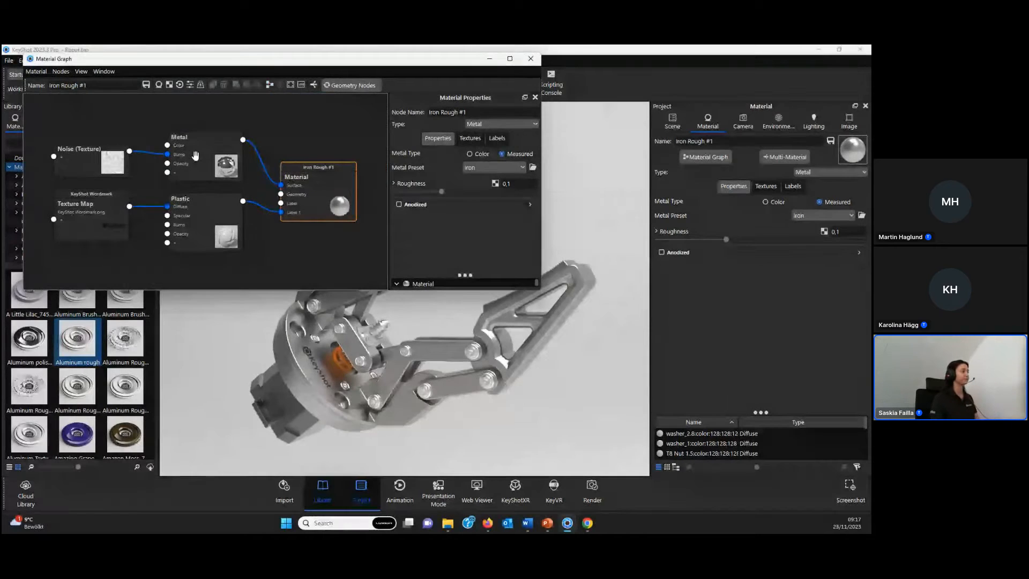
scroll(106, 146, down, 1)
right_click(122, 107)
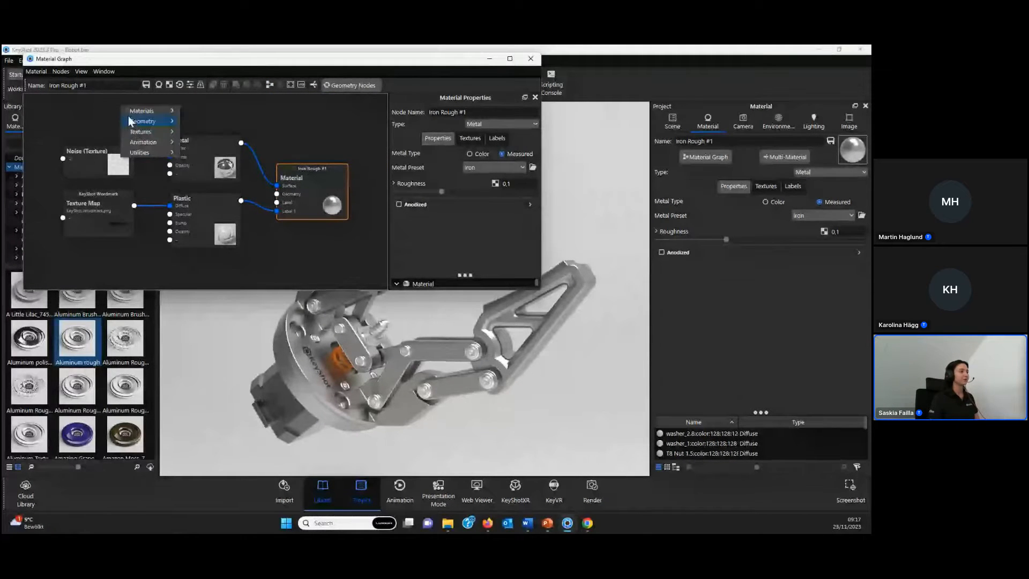
mouse_move(141, 131)
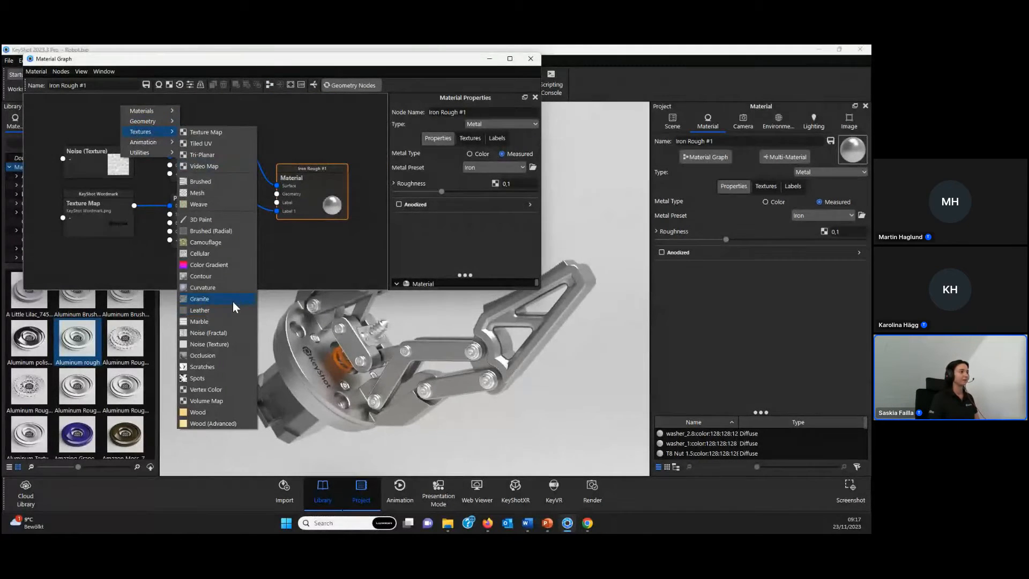
click(232, 301)
- Connect the Granite node to the Metal node's Roughness input
scroll(106, 118, up, 2)
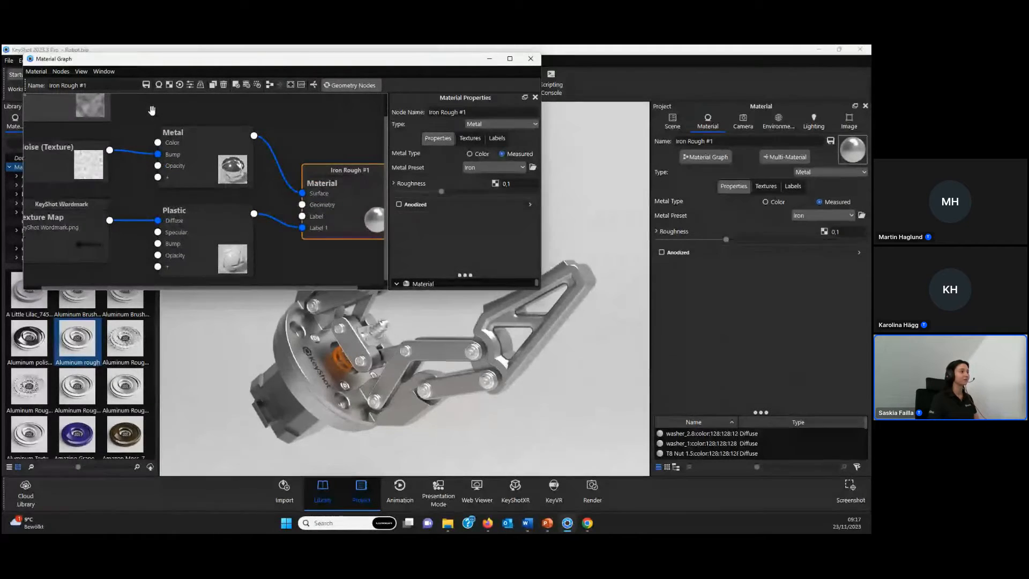
drag(131, 114, 212, 172)
click(245, 201)
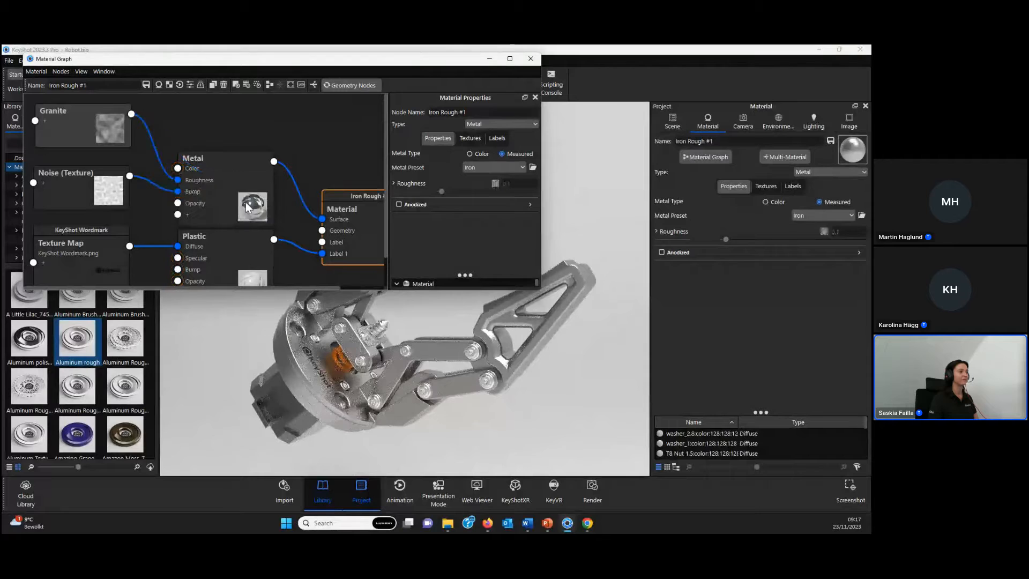
- Examine the material graph's node connections at full window size, and restore the window to its smaller size
click(510, 58)
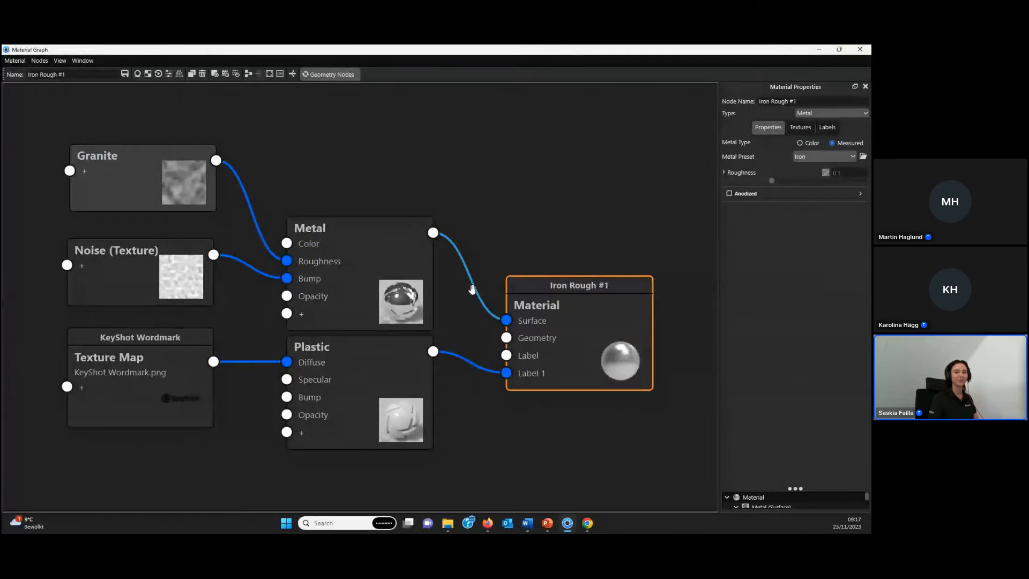
scroll(499, 220, down, 1)
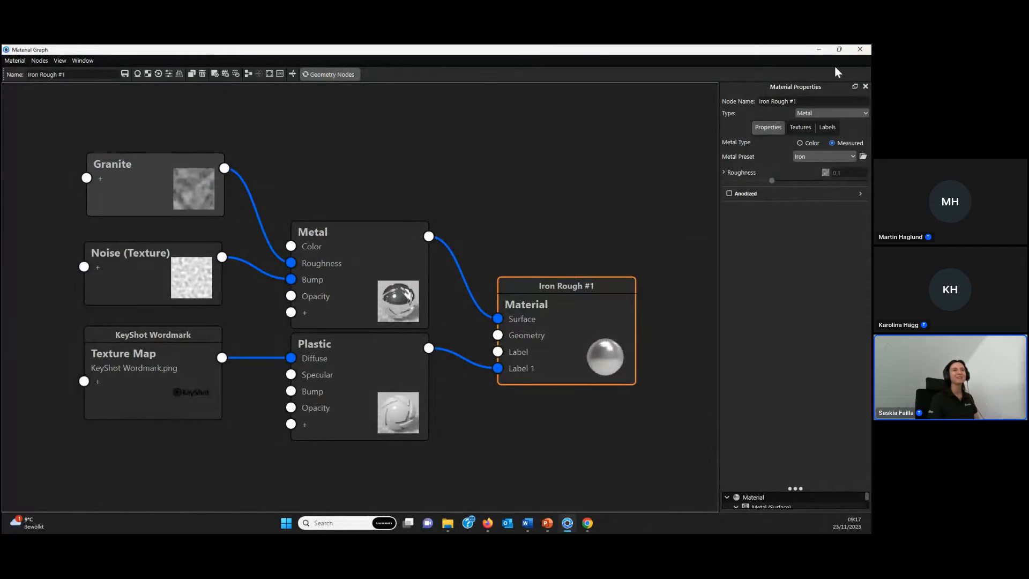
click(839, 49)
scroll(315, 220, down, 5)
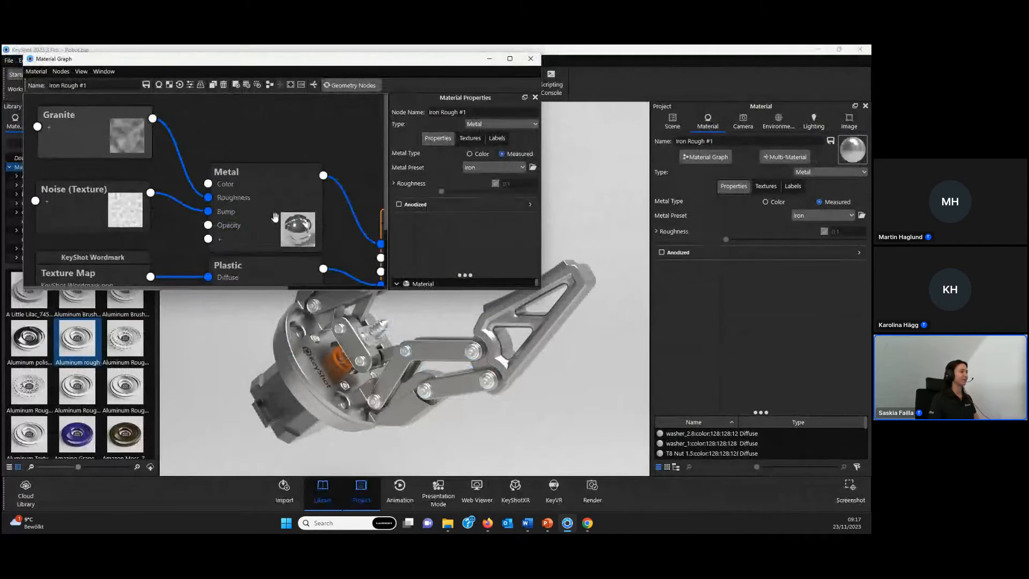
scroll(161, 182, down, 1)
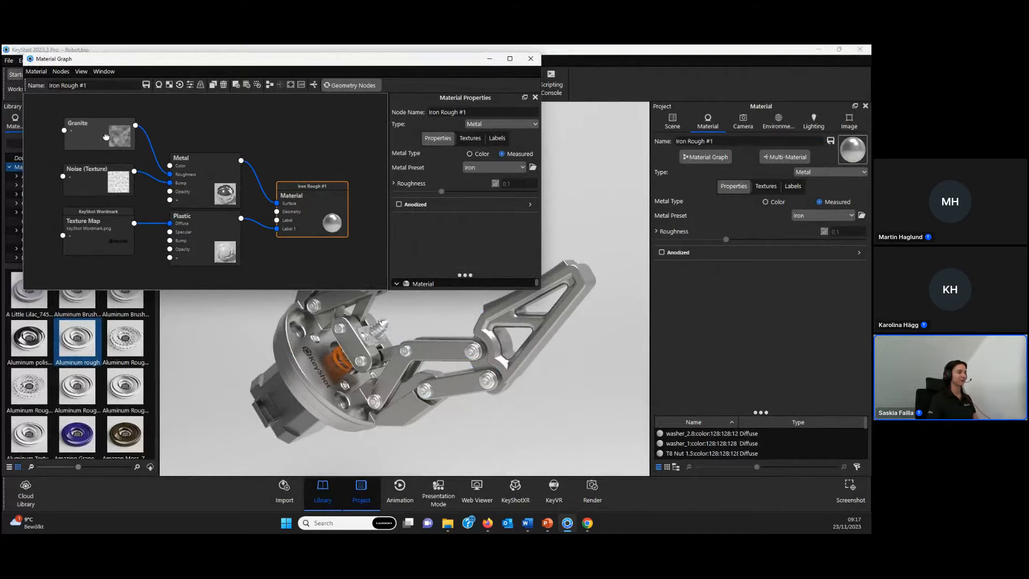
- Preview the Granite node's texture on the model and set its scale to about 42.857 mm
click(111, 137)
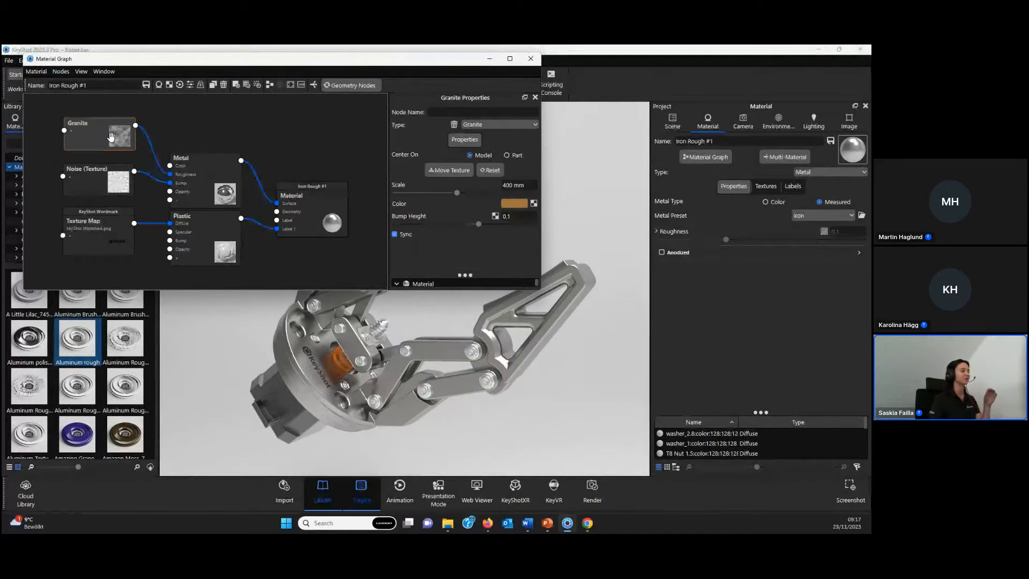
drag(101, 133, 102, 132)
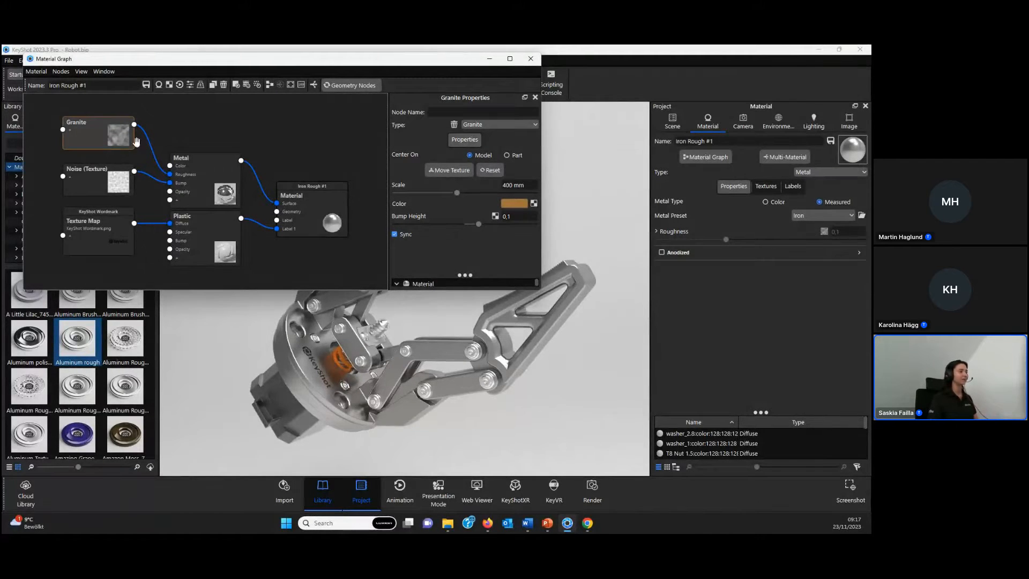
key(c)
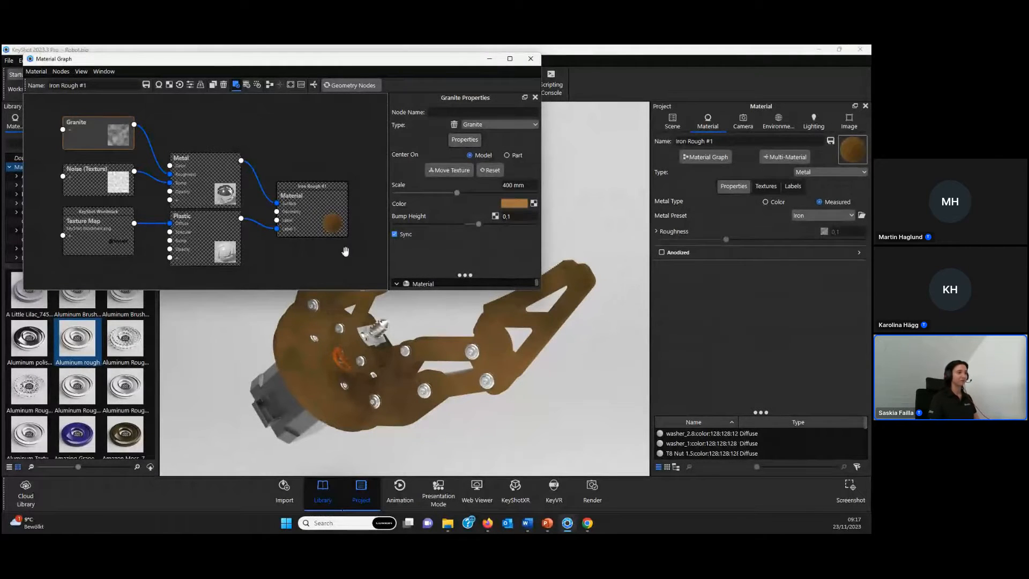
drag(457, 193, 404, 194)
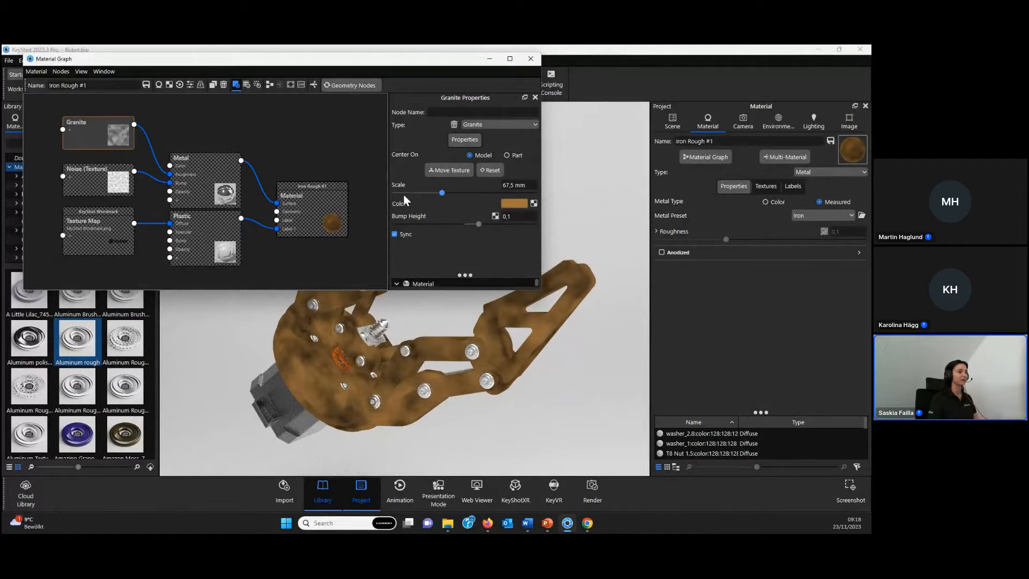
click(423, 192)
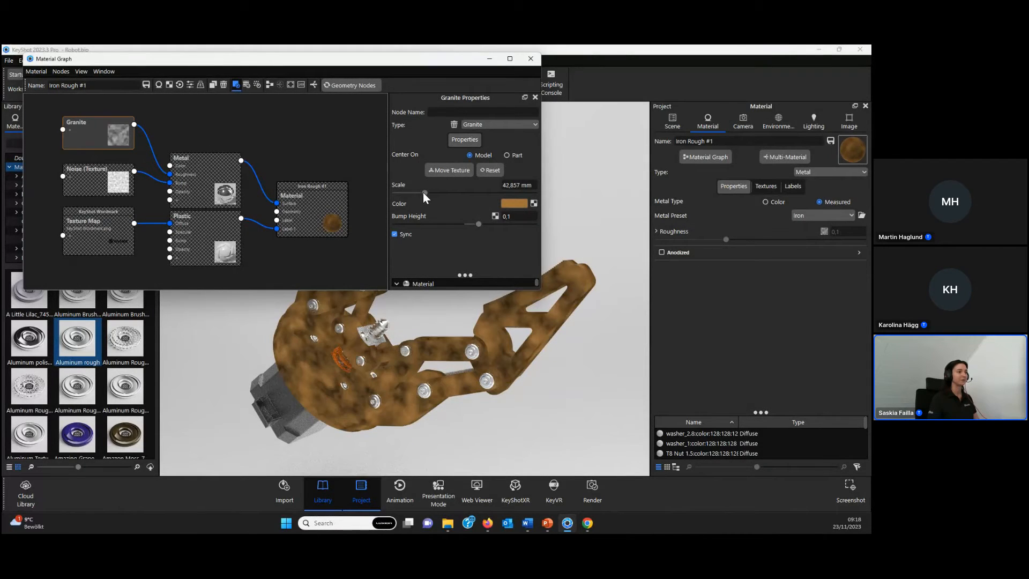
- Set the Granite texture's colour to white (FFFFFF)
click(516, 206)
drag(569, 292, 442, 151)
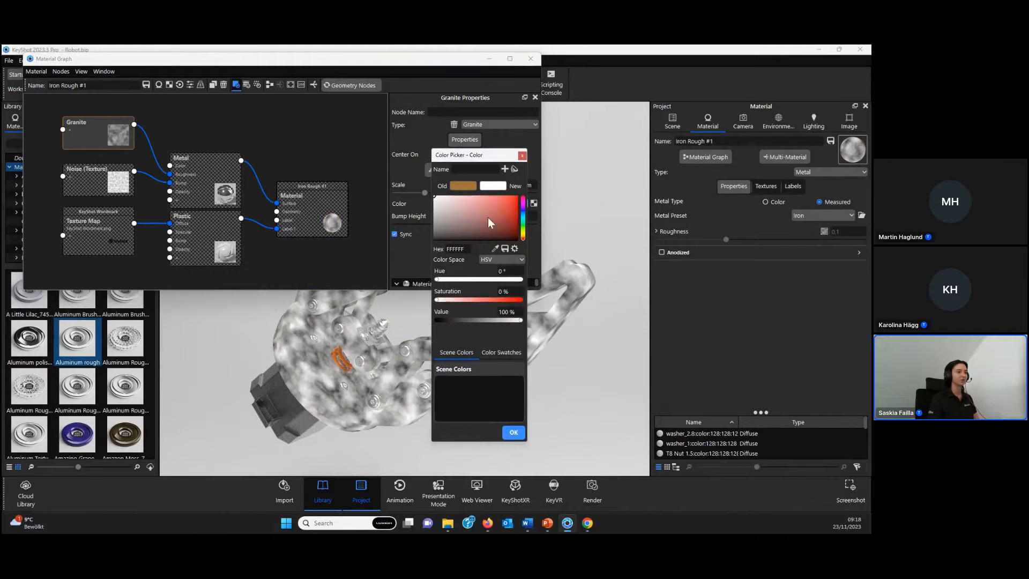
click(513, 432)
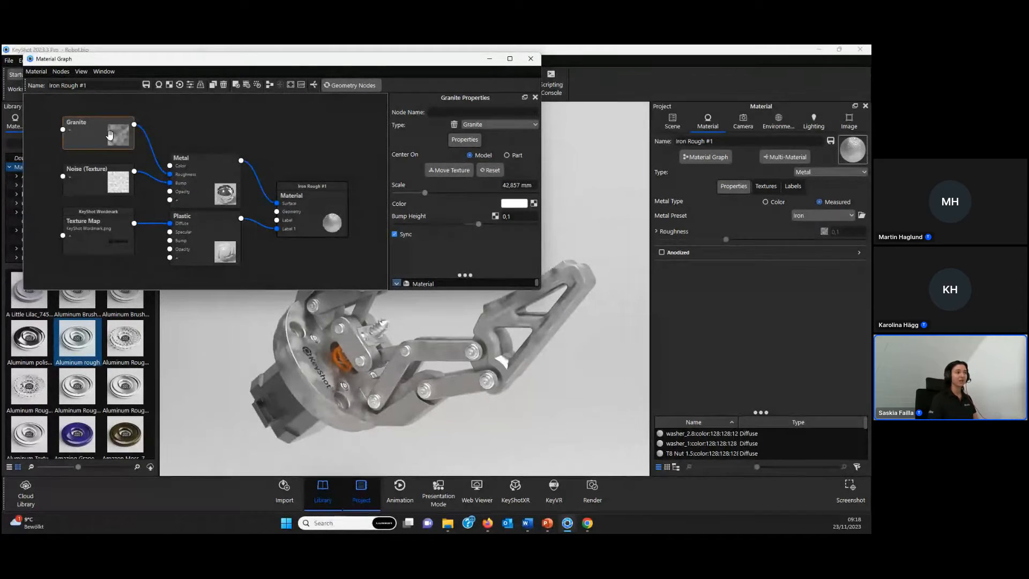
- Darken the Granite texture's colour to grey ABABAB by setting its value to 67%
click(514, 203)
drag(541, 216, 569, 142)
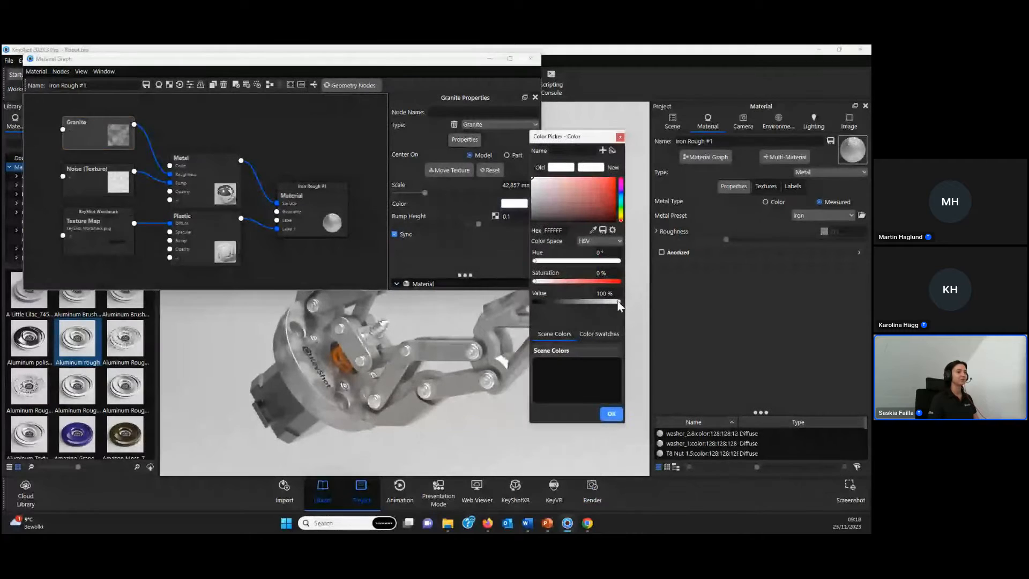
drag(618, 301, 590, 303)
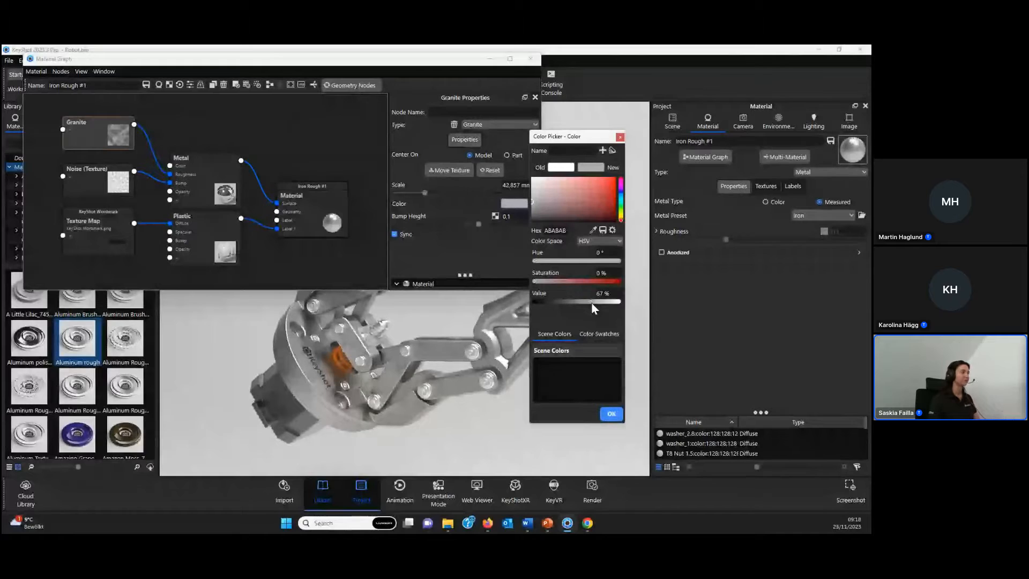
click(611, 414)
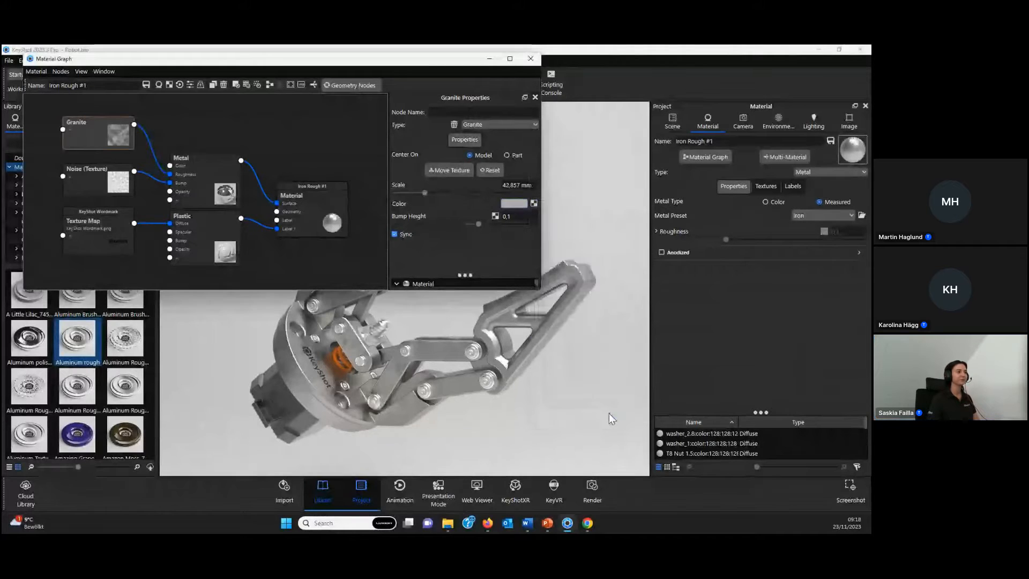
- Review the texture node types that can be added to the material graph
right_click(236, 119)
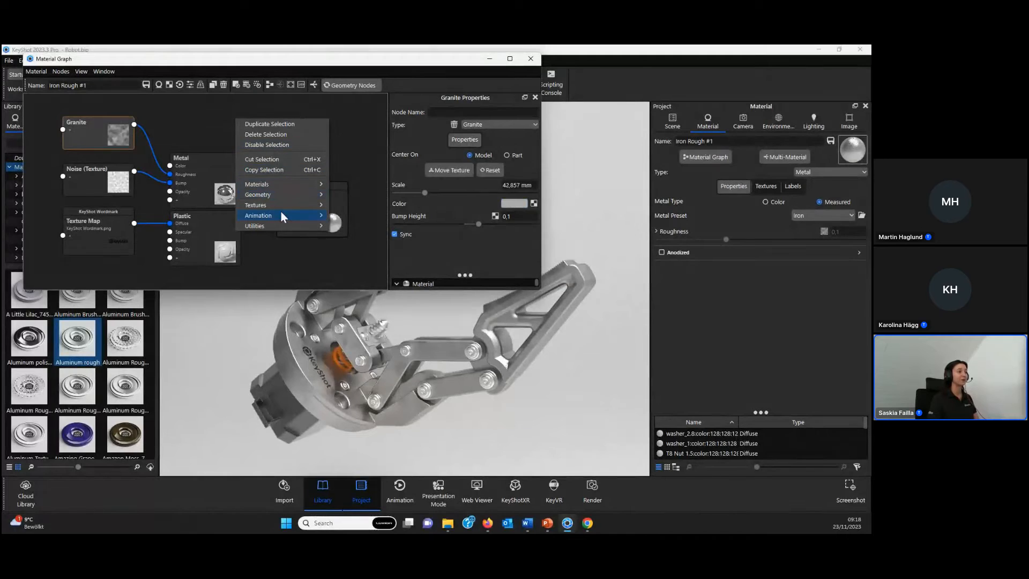
mouse_move(284, 202)
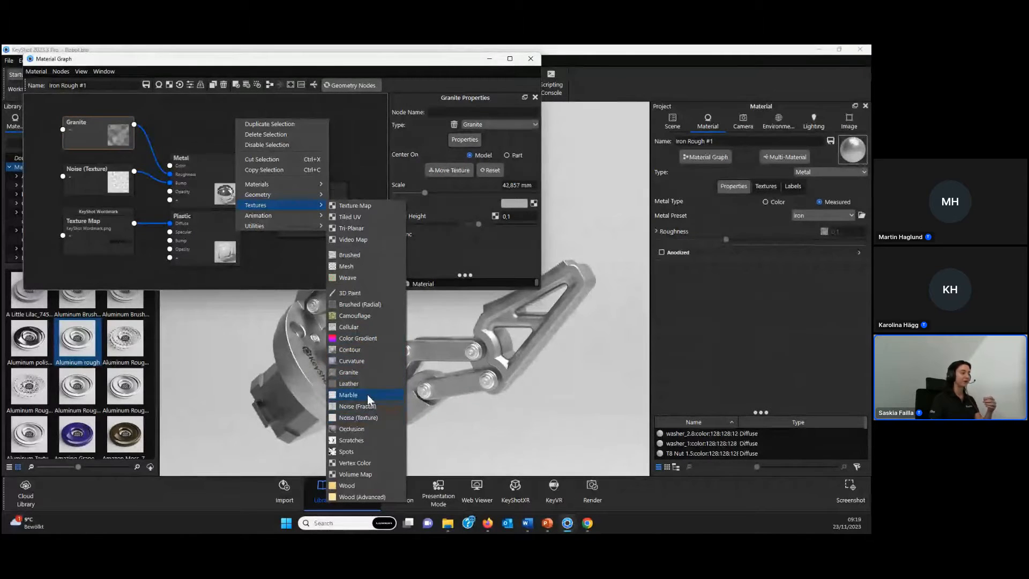
click(289, 252)
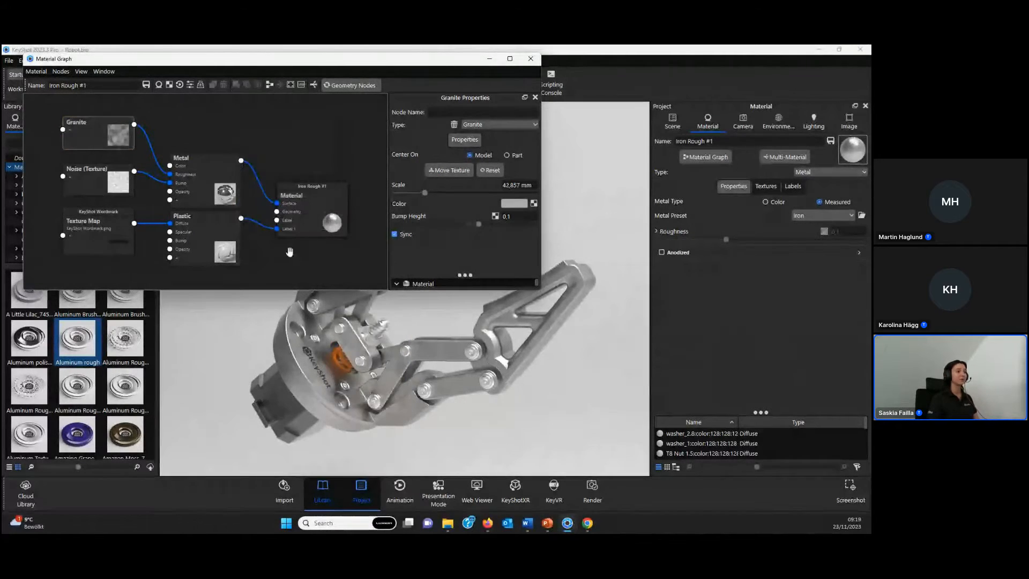
- Close the material graph and pause the real-time rendering
click(530, 59)
click(86, 84)
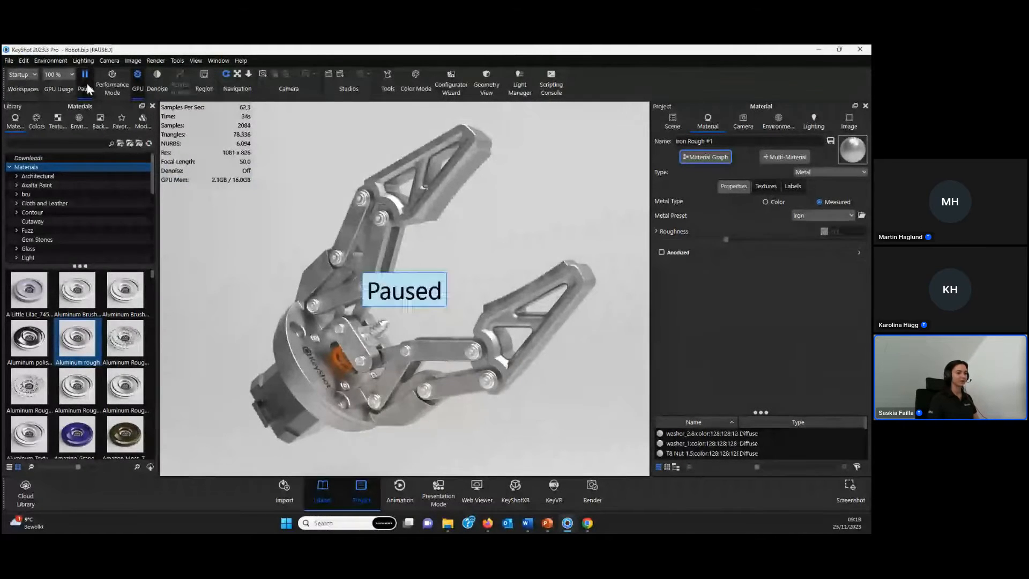
- Switch to the PowerPoint slide show and advance from the agenda to the Texture: Wood slide
click(548, 525)
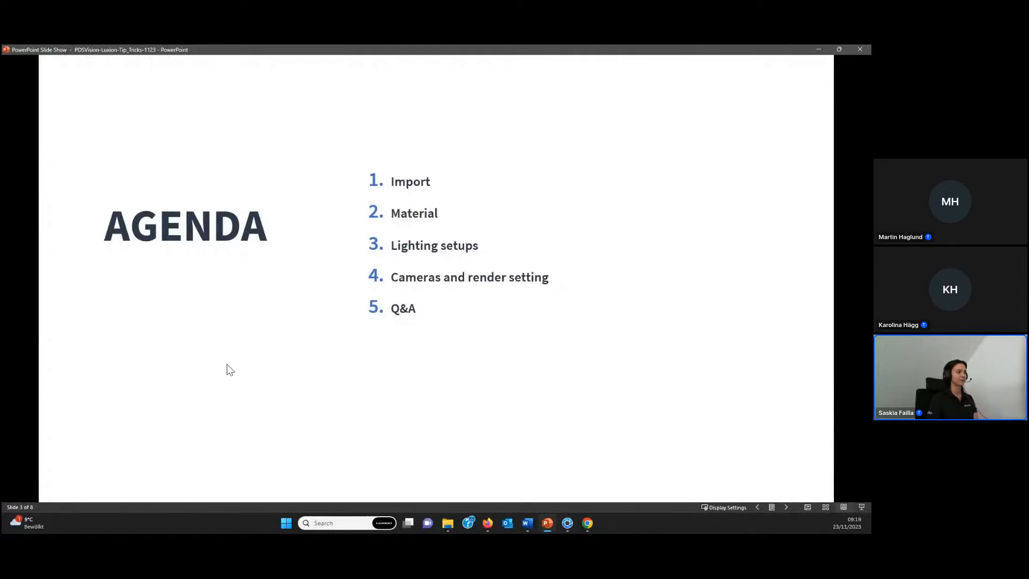
click(227, 365)
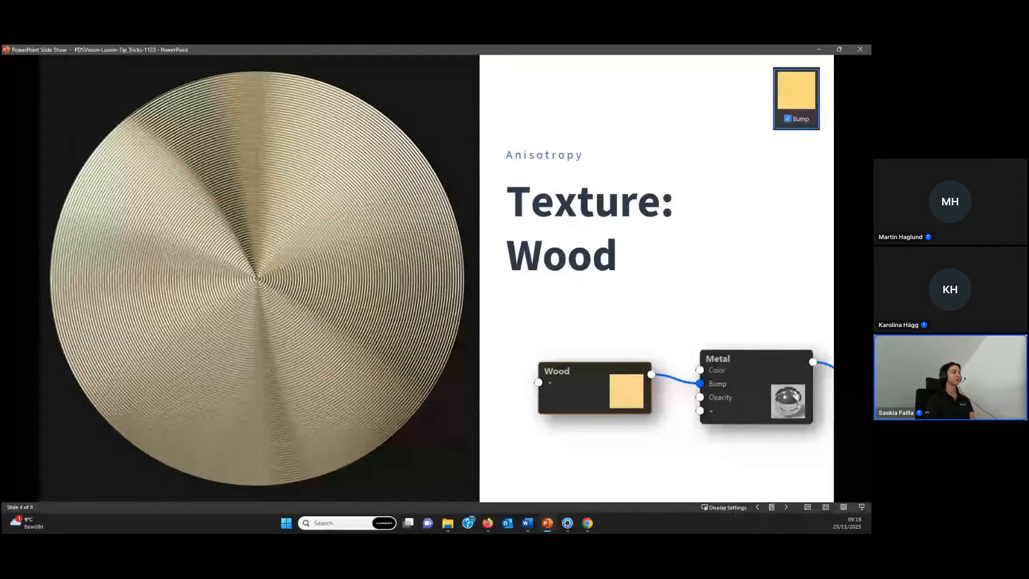
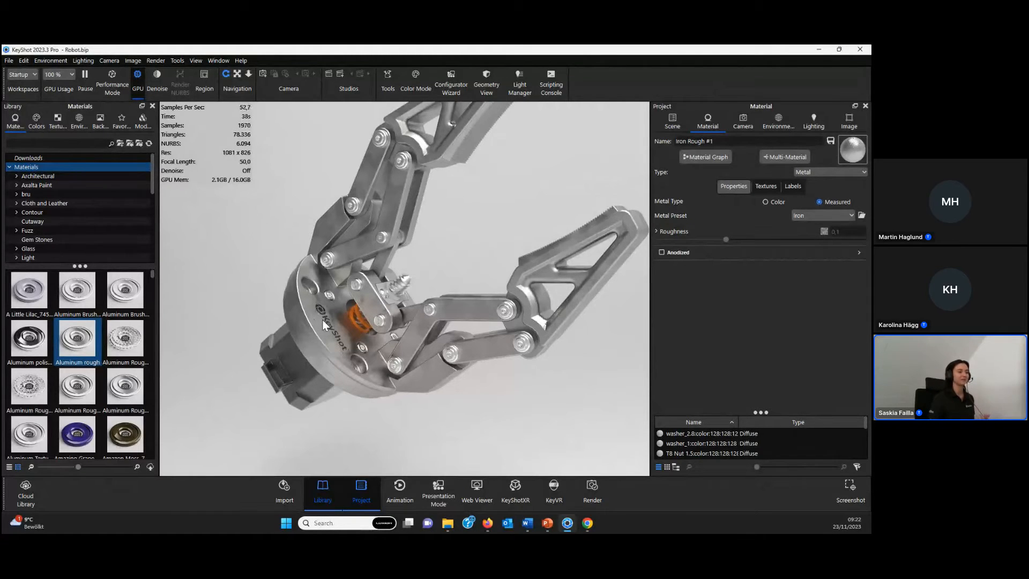
- Replace the gripper label's diffuse texture with the KeyShot Wordmark Bump image while retaining the label size
click(792, 187)
click(719, 202)
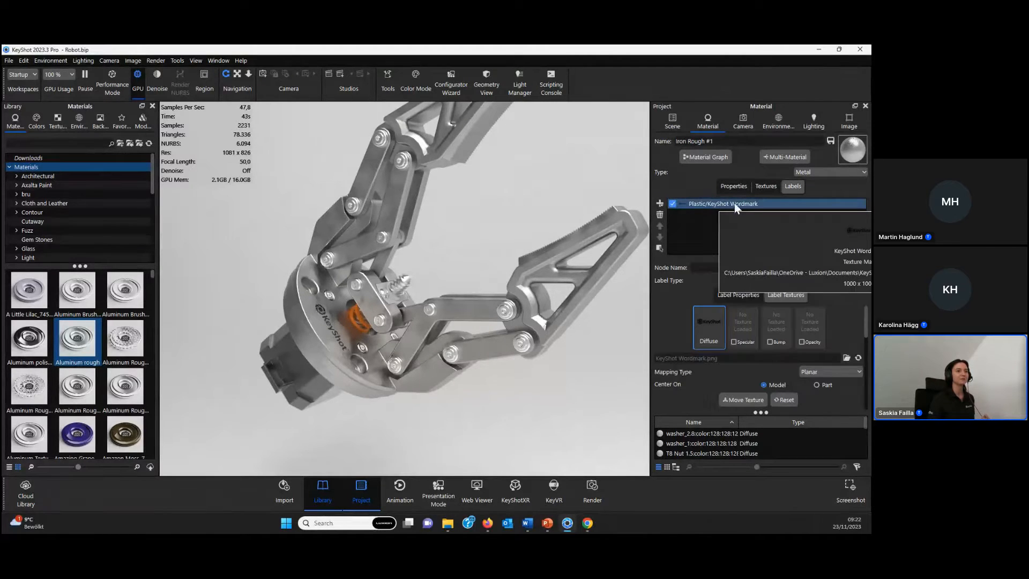
right_click(671, 356)
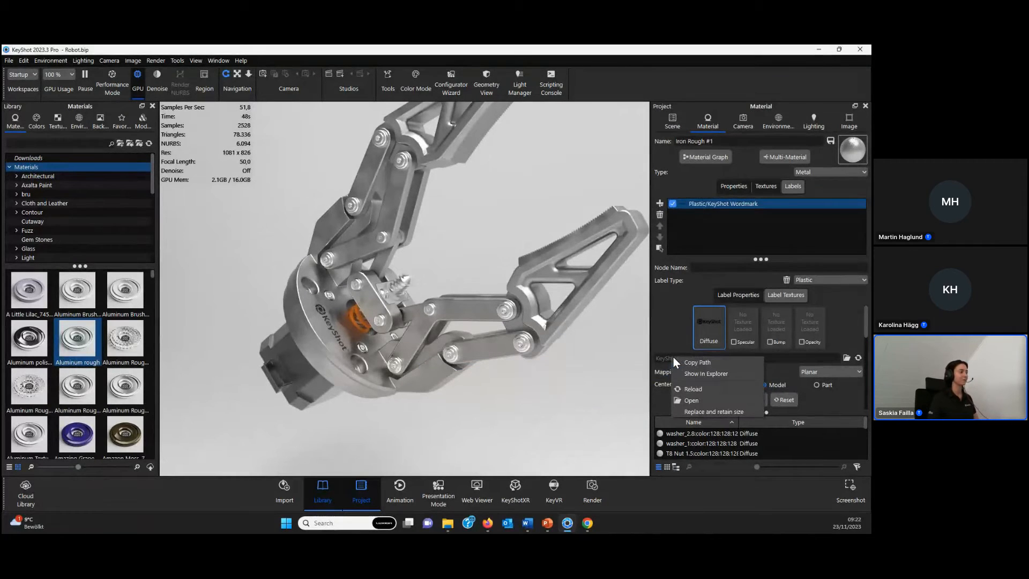
click(725, 411)
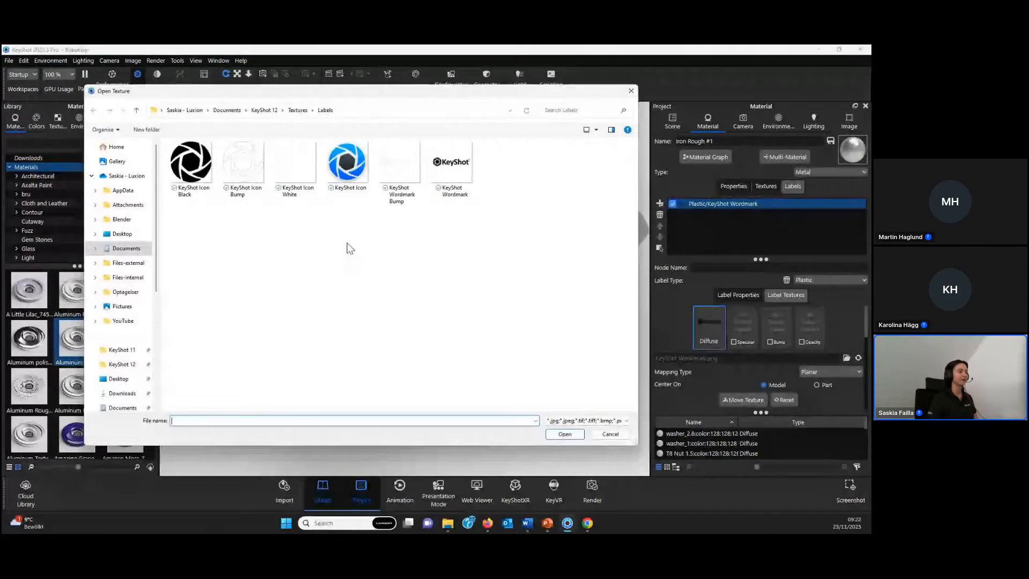
click(397, 165)
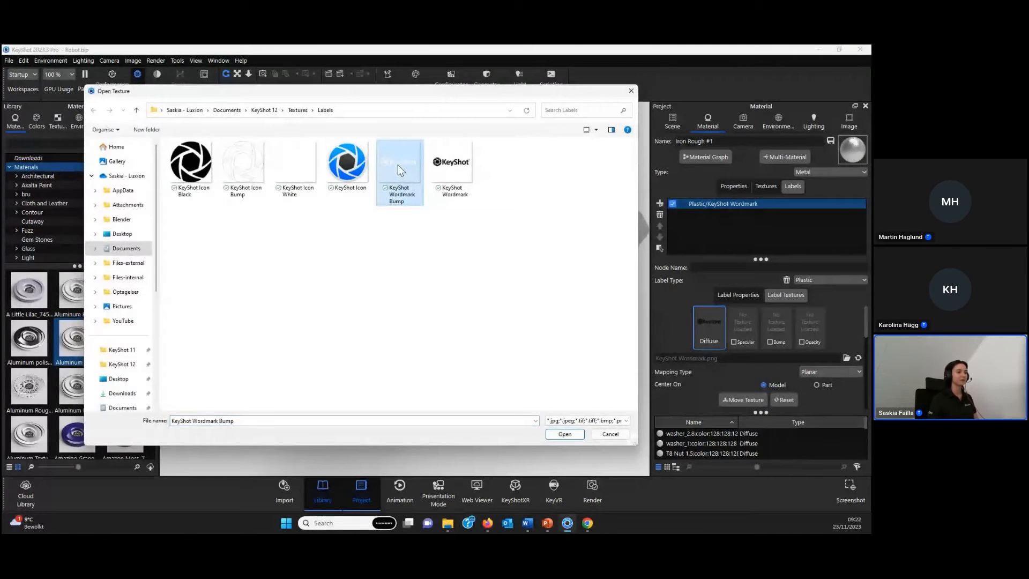
click(561, 434)
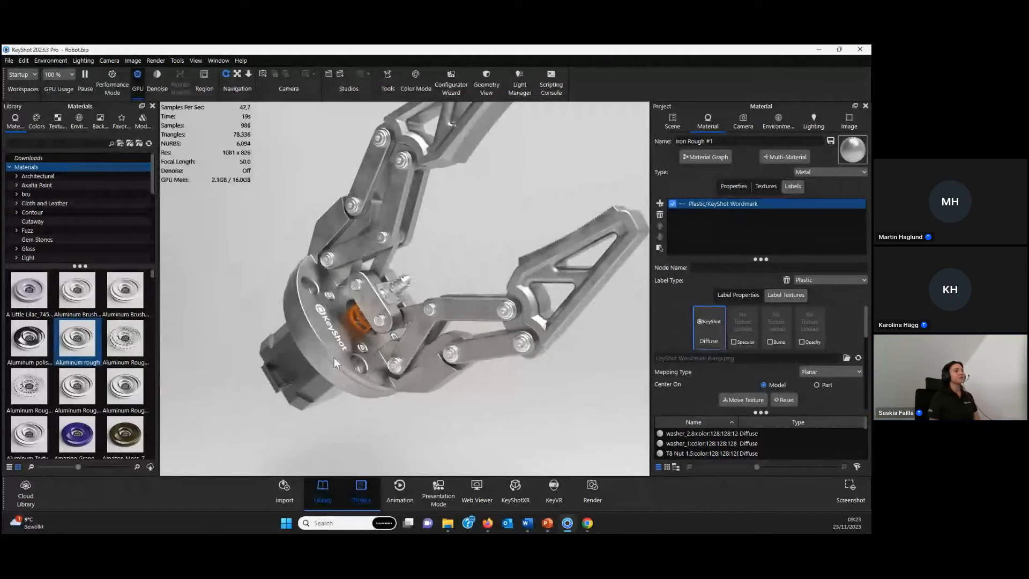
- Generate standard view cameras for the scene by running the Create Standard Views script
drag(454, 279, 487, 210)
click(743, 121)
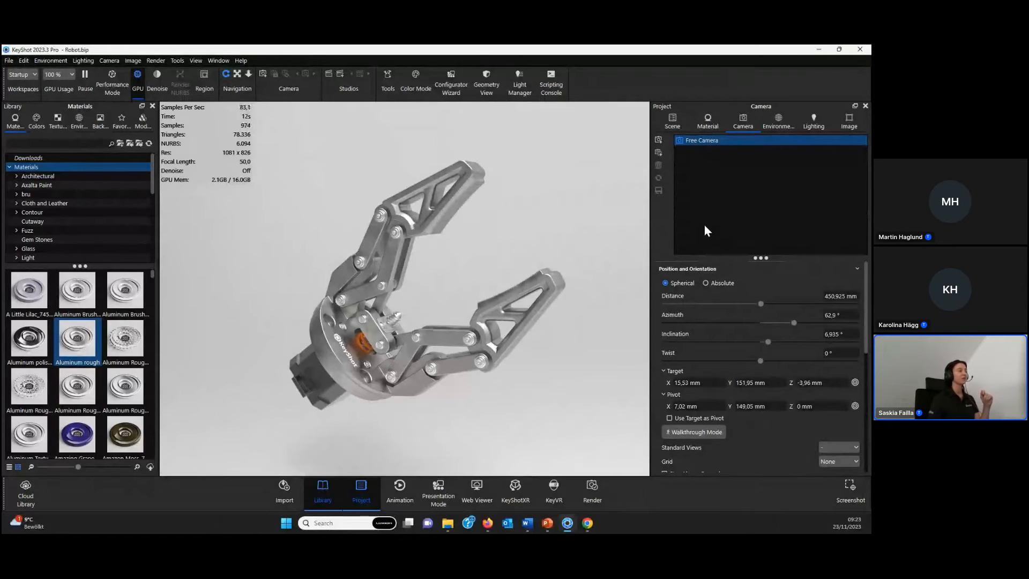
click(555, 84)
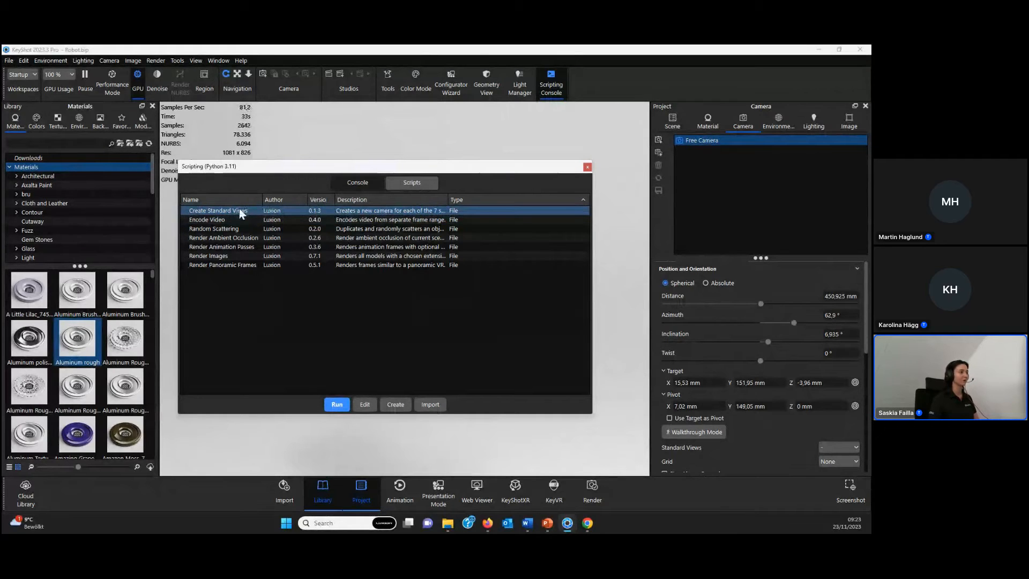
click(335, 404)
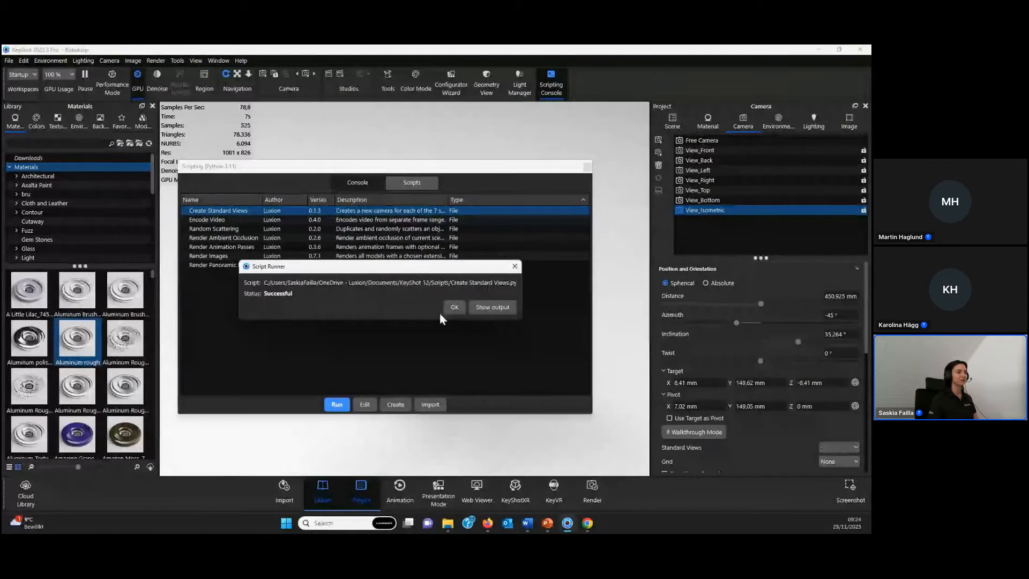
click(455, 307)
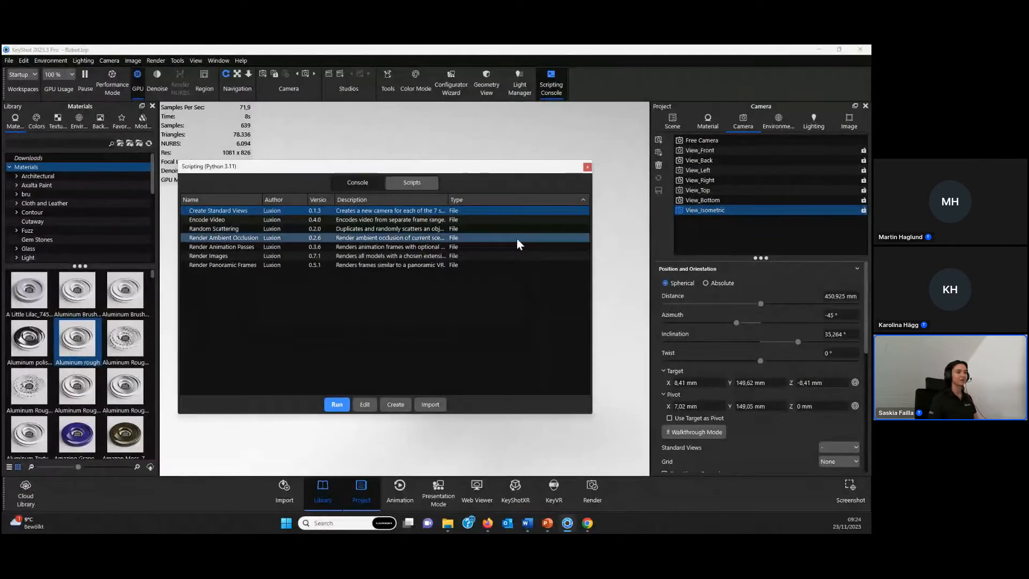
click(588, 167)
- Look through the generated standard camera views of the gripper, ending with the isometric one
click(705, 160)
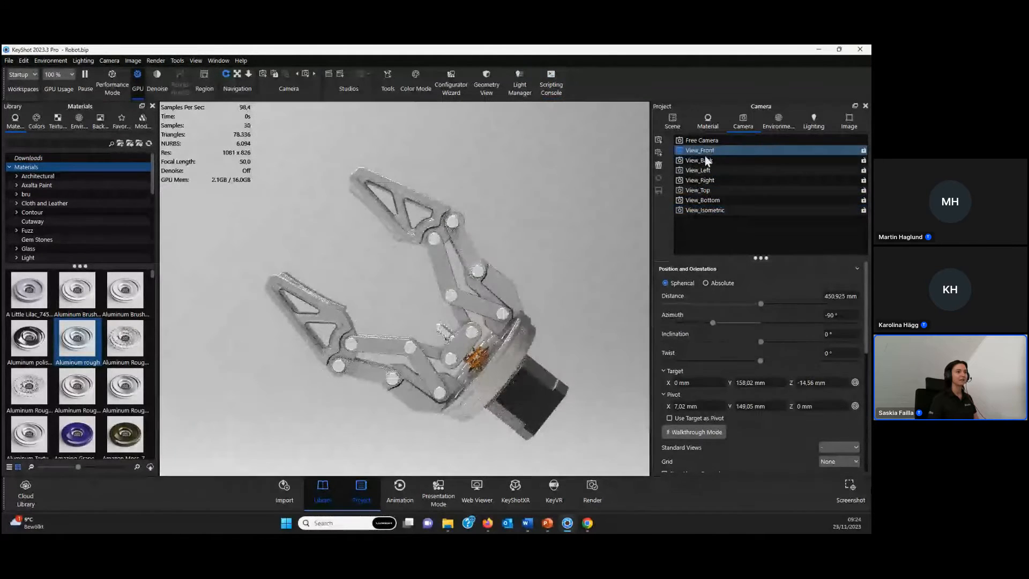
click(705, 172)
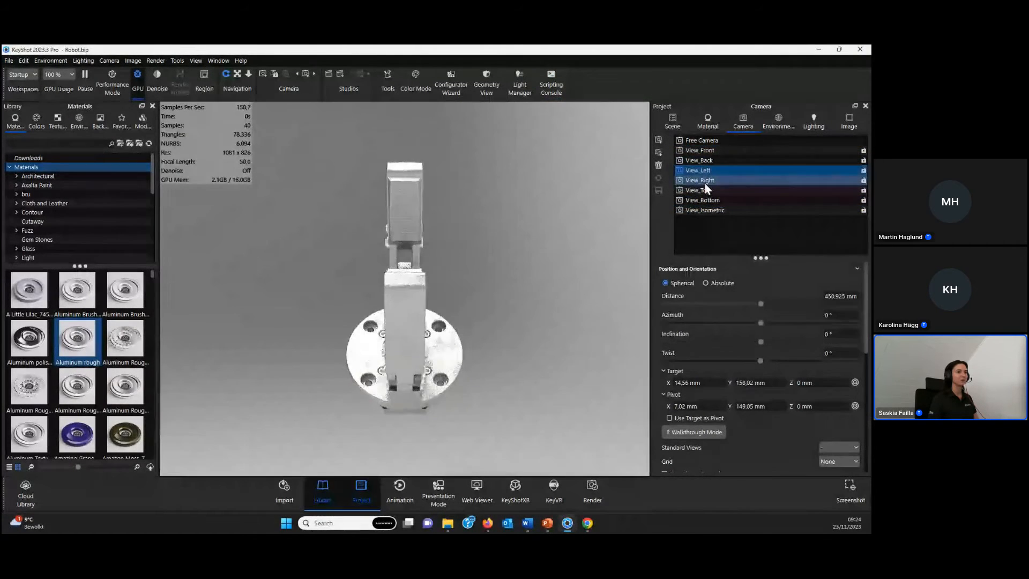
click(705, 183)
click(704, 191)
click(703, 199)
click(699, 210)
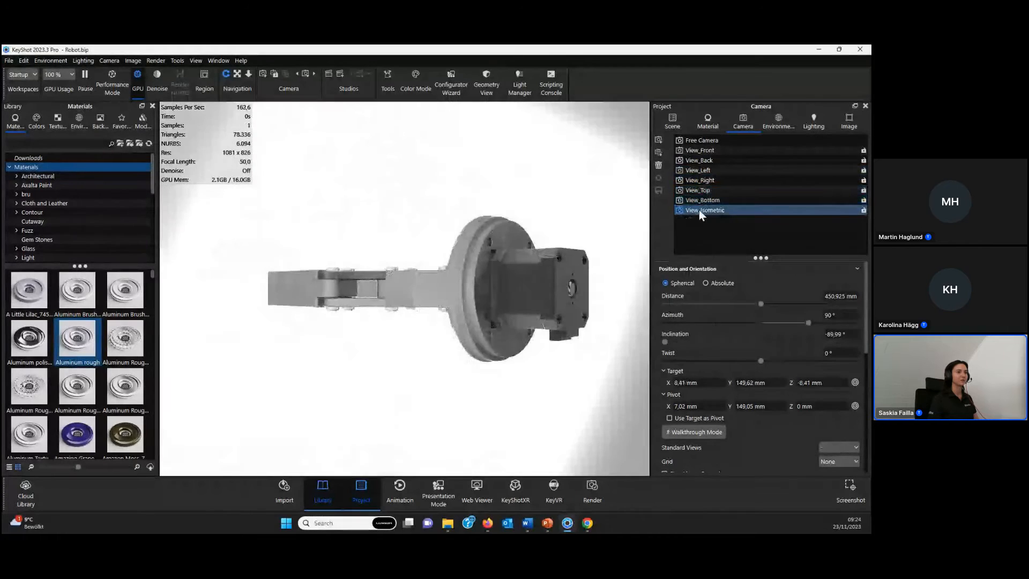
- Starting from View_Front, frame a close-up of the KeyShot wordmark on the gripper base and store it as a new camera
click(712, 152)
drag(364, 271, 654, 268)
drag(414, 303, 432, 293)
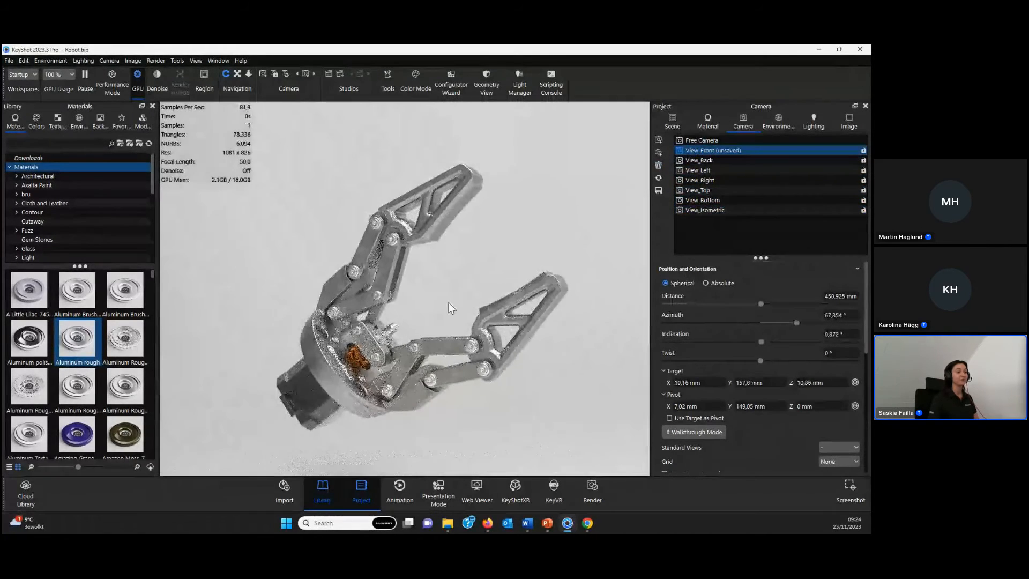
middle_drag(432, 294, 428, 278)
mouse_move(746, 258)
mouse_down()
mouse_move(746, 225)
mouse_move(747, 242)
mouse_up()
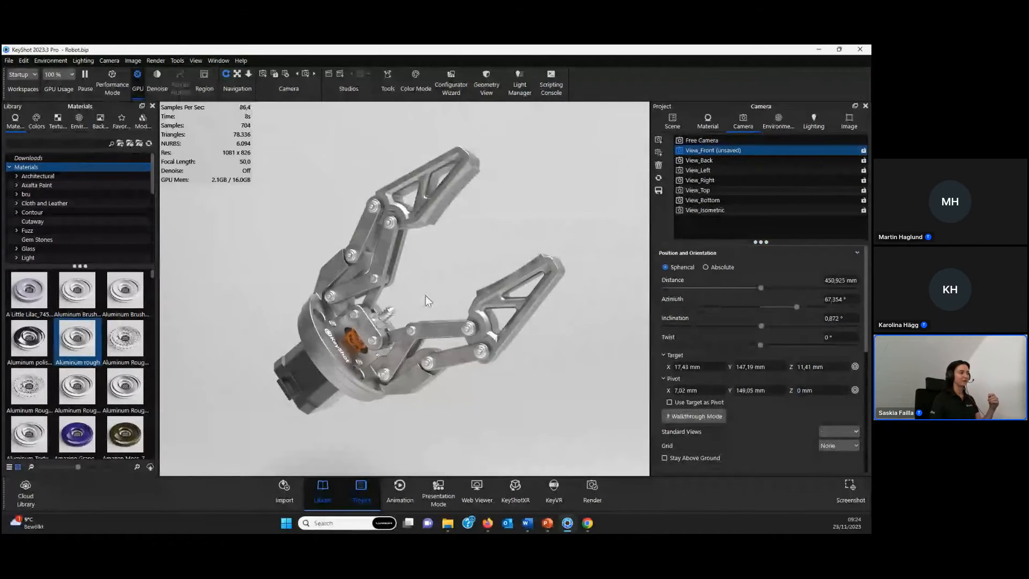
drag(425, 295, 396, 309)
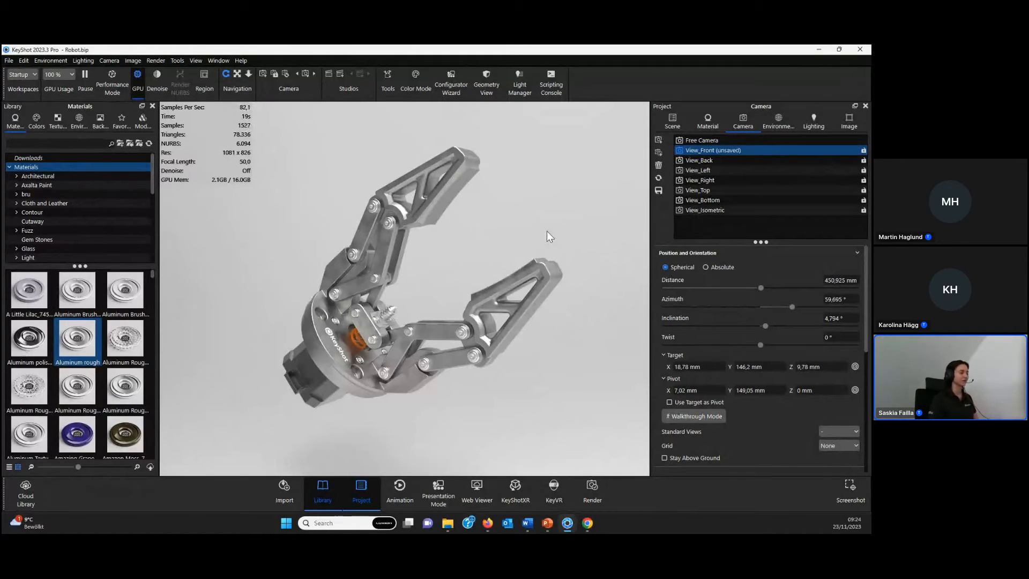
scroll(408, 280, up, 5)
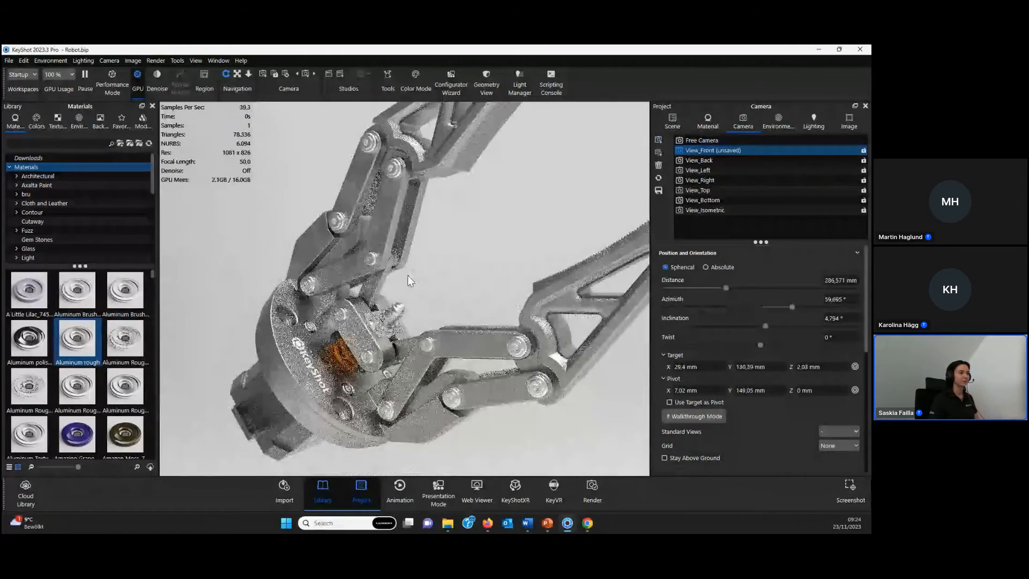
scroll(408, 280, up, 4)
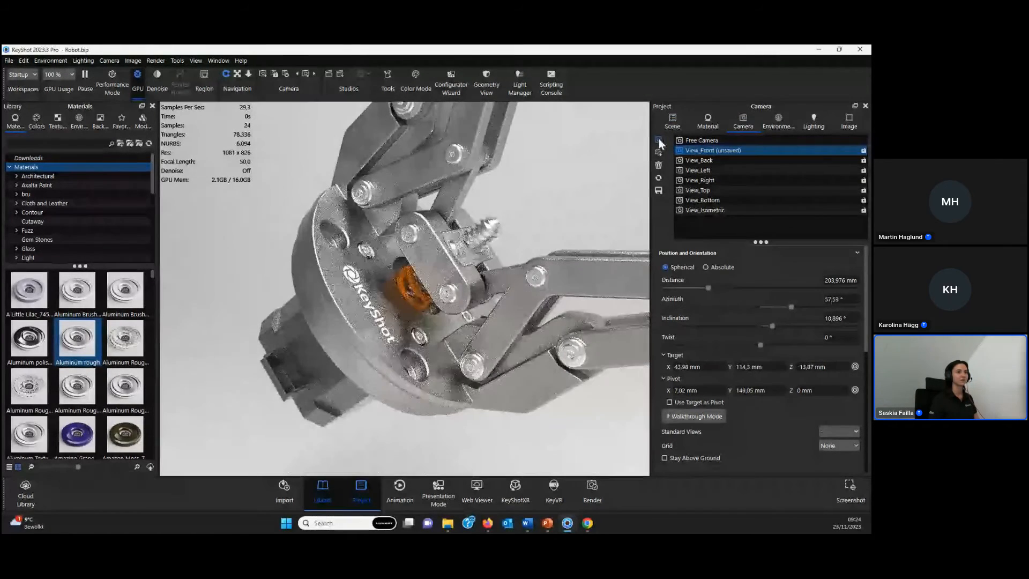
click(658, 141)
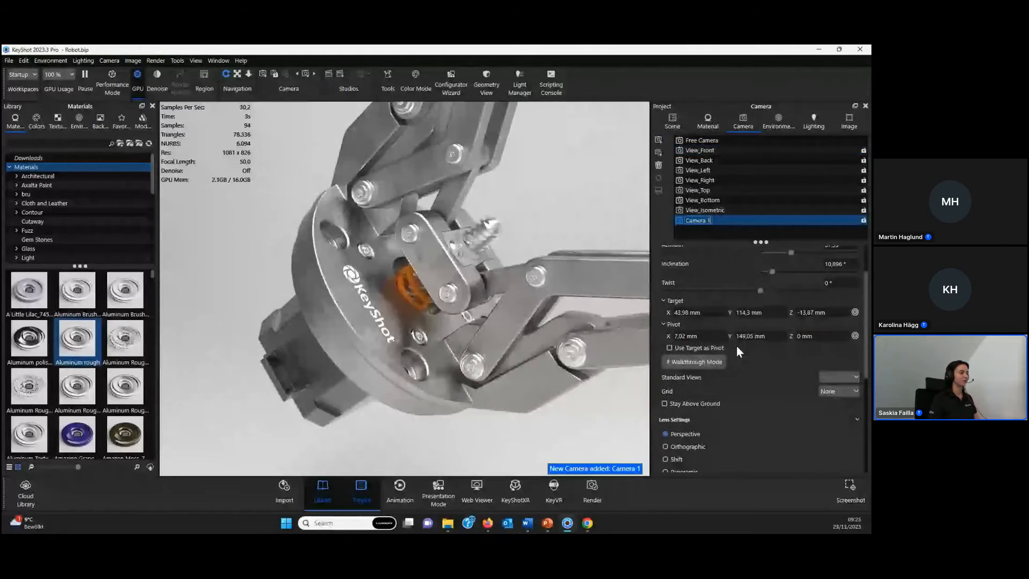
- Enable depth of field on the close-up camera and set its focal point on the KeyShot wordmark surface
scroll(745, 401, down, 5)
scroll(689, 408, down, 2)
click(662, 355)
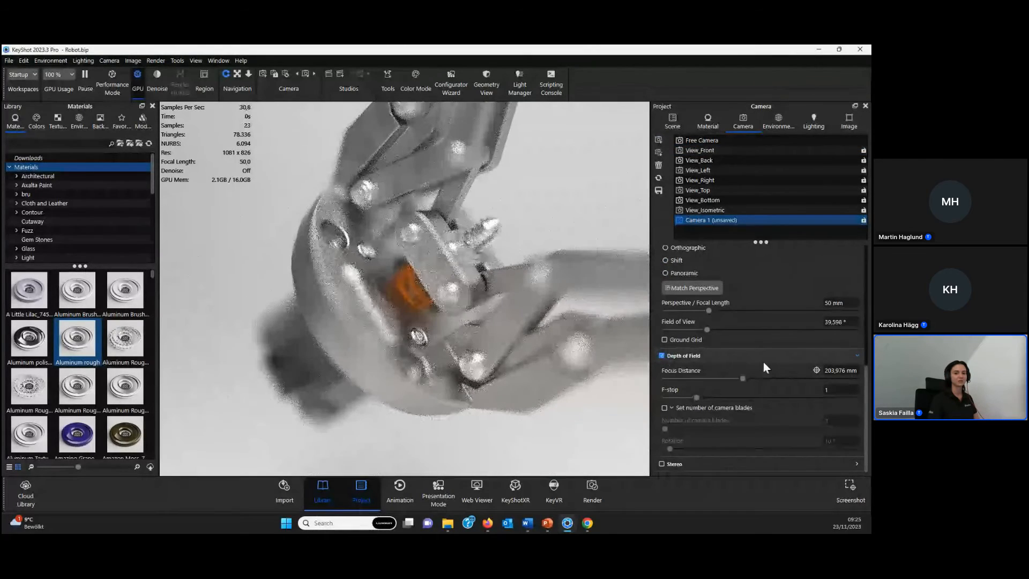
click(813, 370)
click(368, 307)
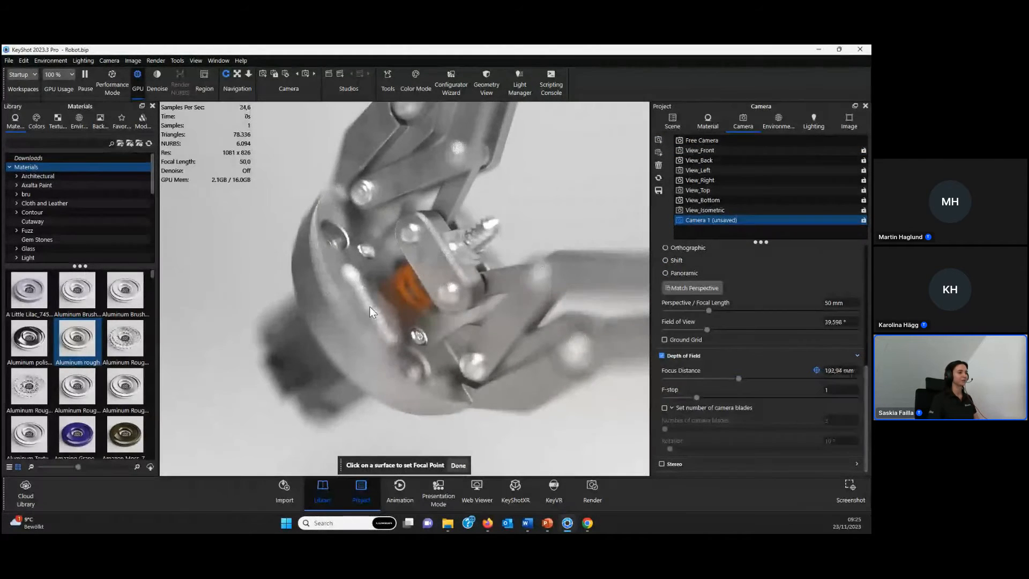
click(408, 269)
click(416, 185)
click(349, 300)
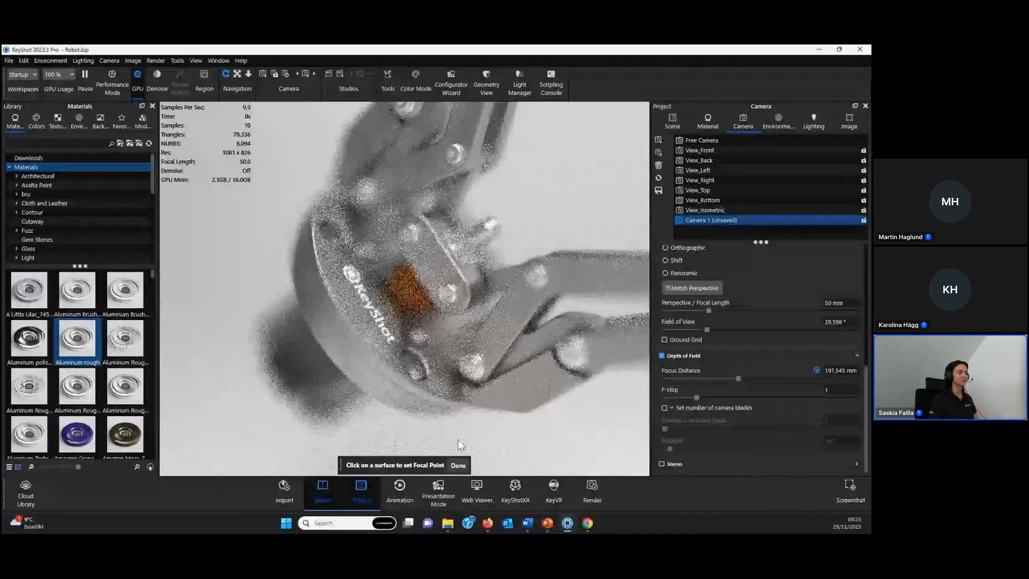
click(458, 465)
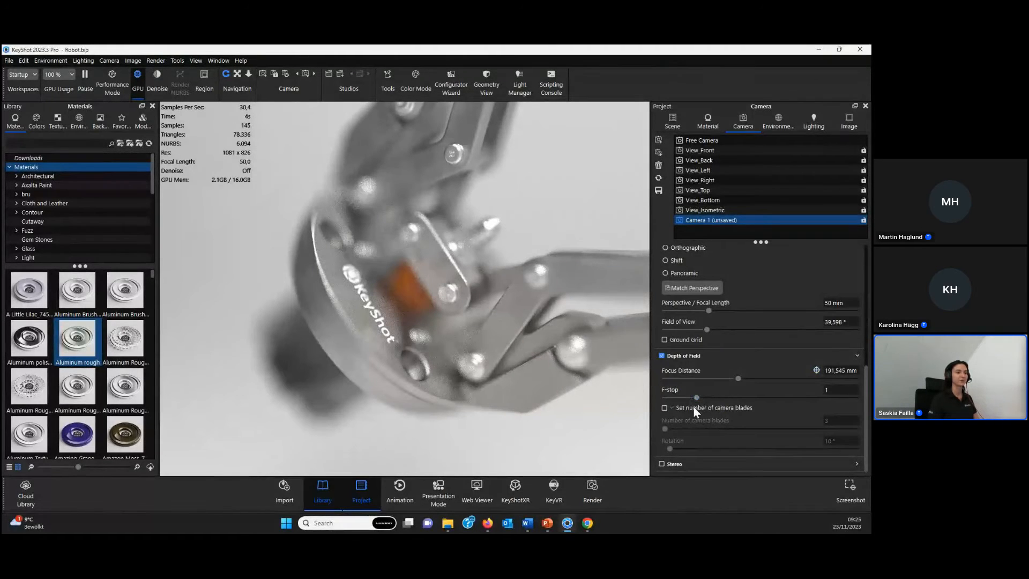
- Raise the close-up camera's F-stop to 5.3461 and save the camera
drag(699, 398, 834, 400)
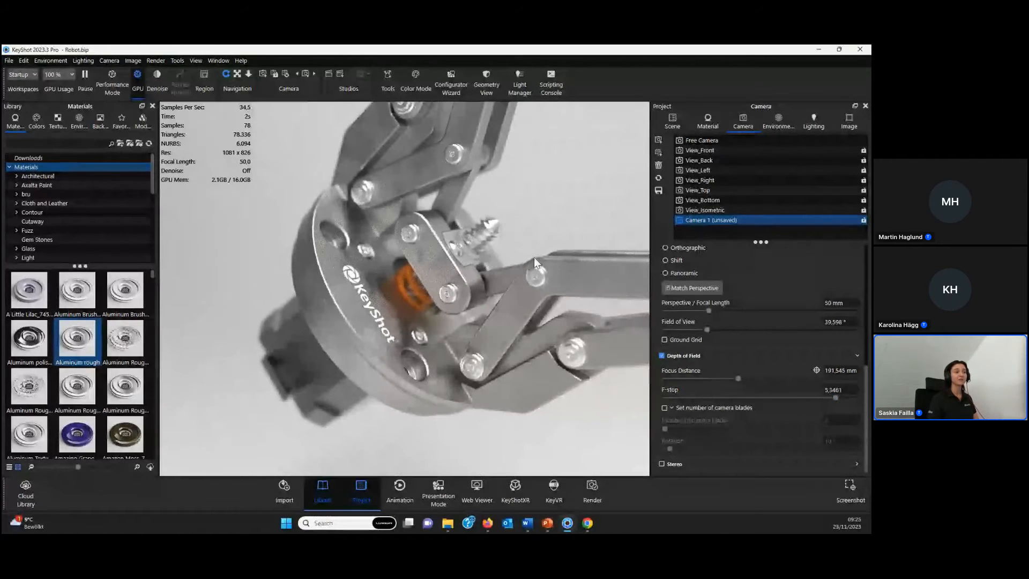
click(660, 191)
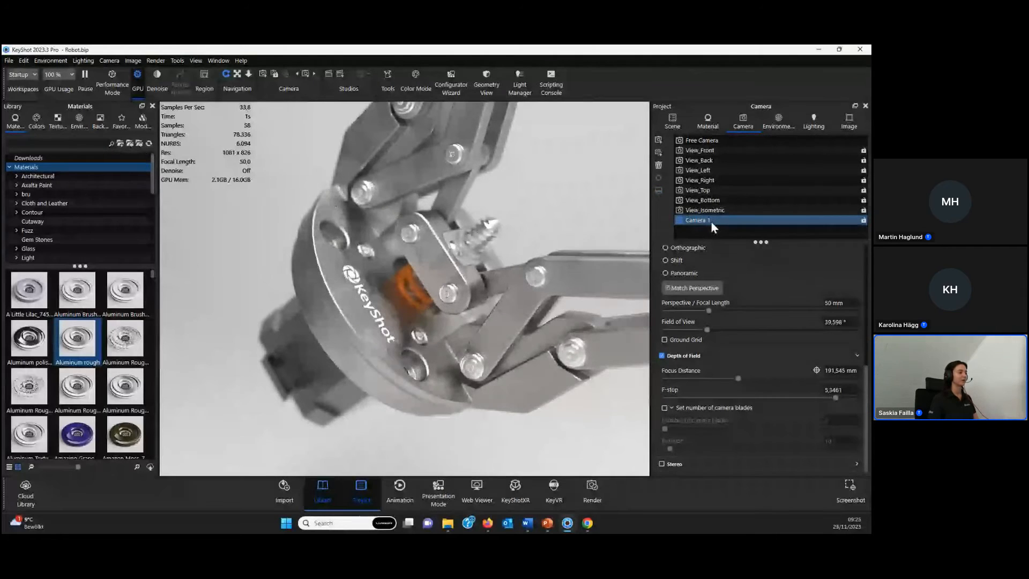
- Return to View_Front, angle it so the whole gripper and its wordmark show, and activate the 2 Panels Tilted 4K environment
click(707, 152)
click(701, 170)
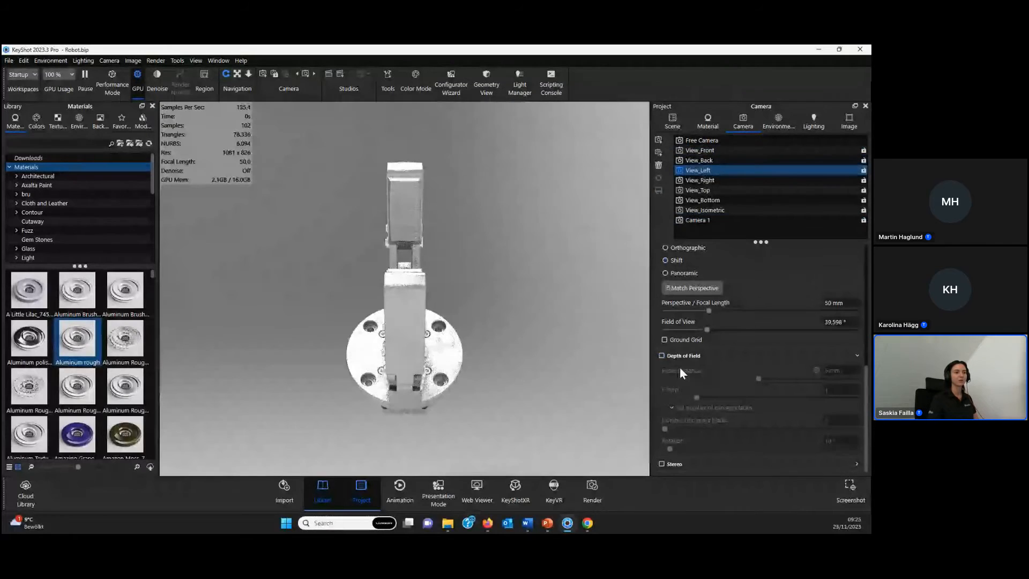
click(728, 153)
drag(355, 328, 343, 308)
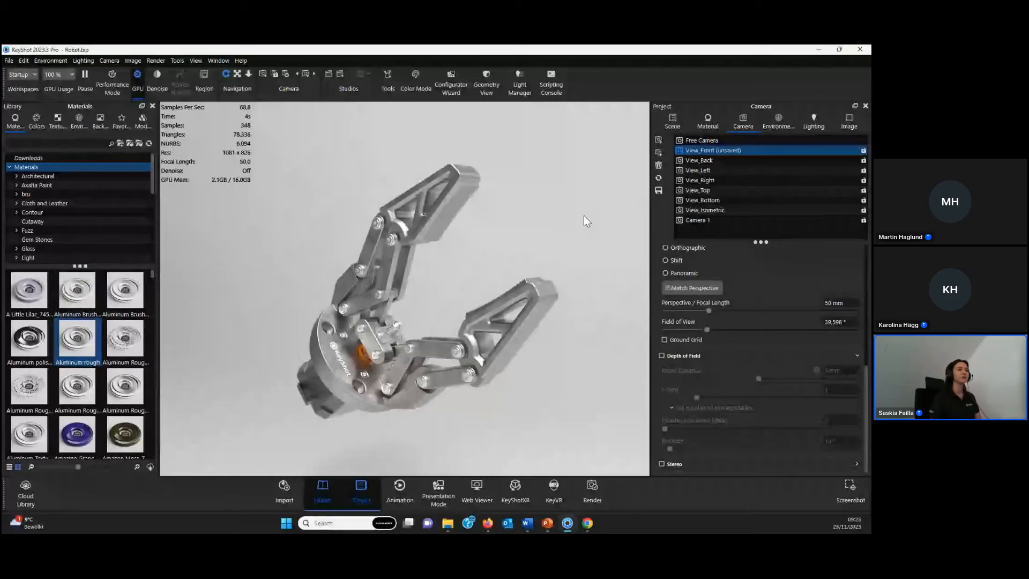
click(786, 122)
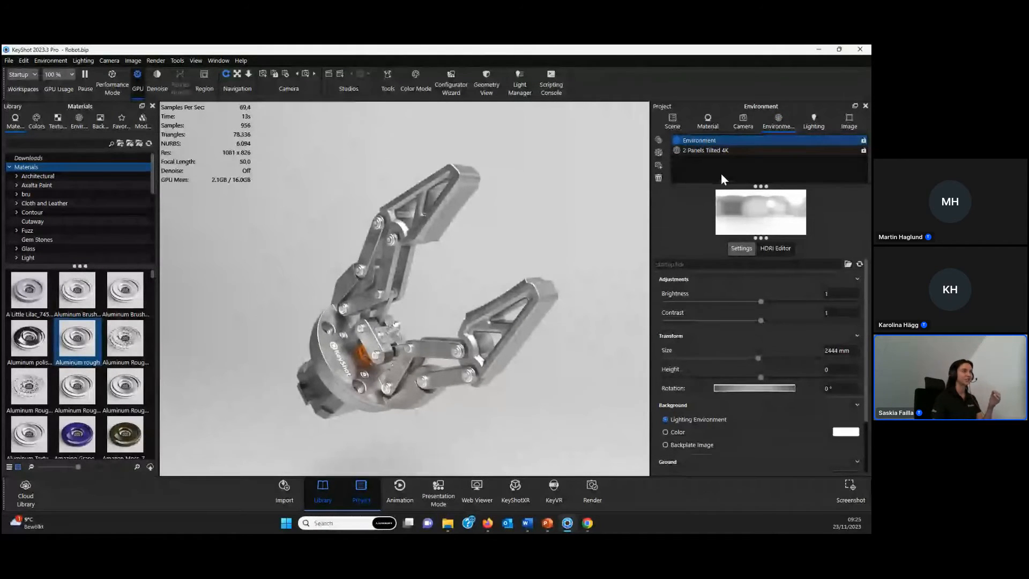
click(727, 151)
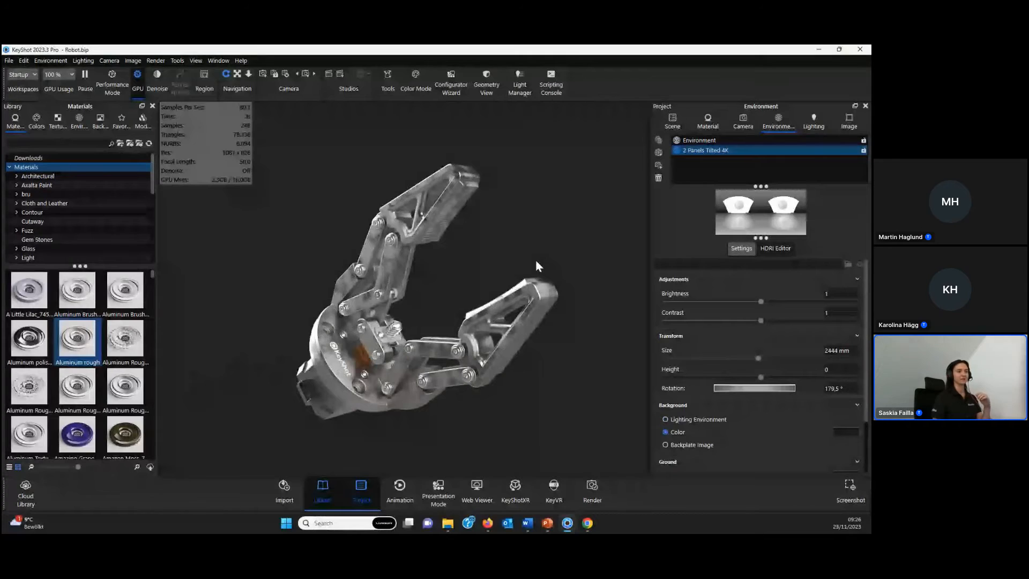
- Open the scene tree and the Geometry View, and orient the Geometry View to show the gripper with the surrounding cameras
click(671, 118)
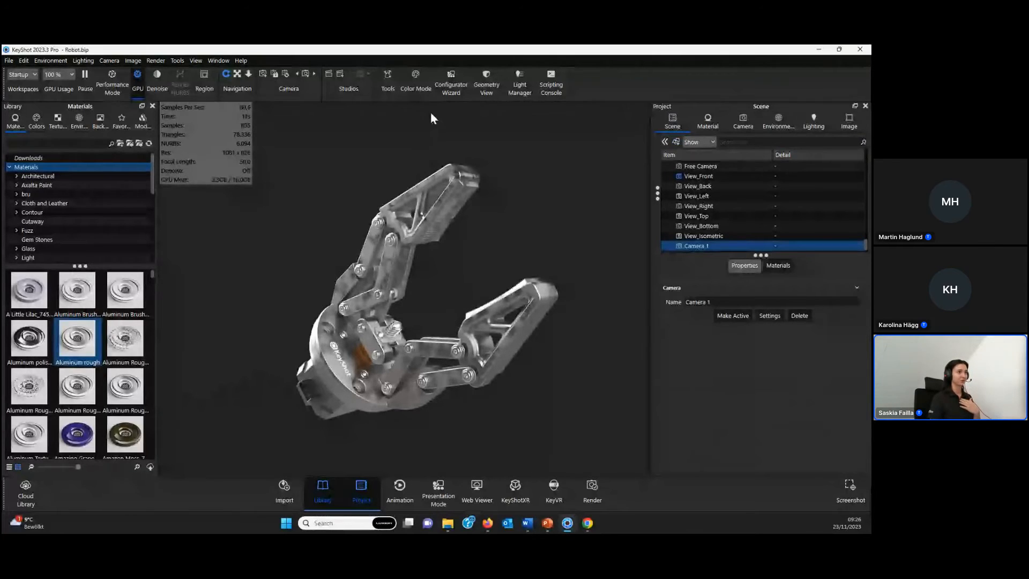
click(487, 81)
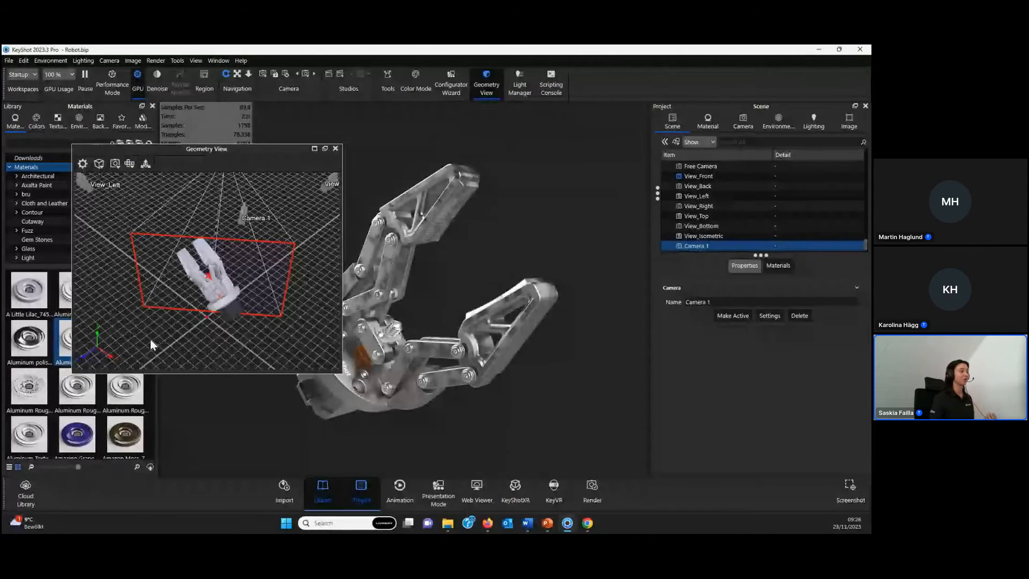
drag(135, 331, 220, 308)
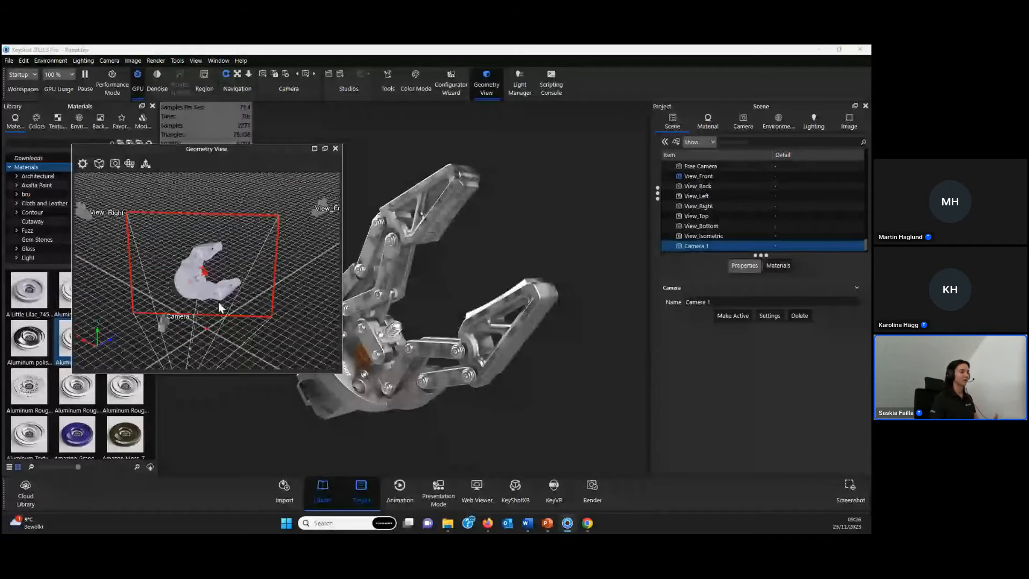
drag(237, 252, 391, 234)
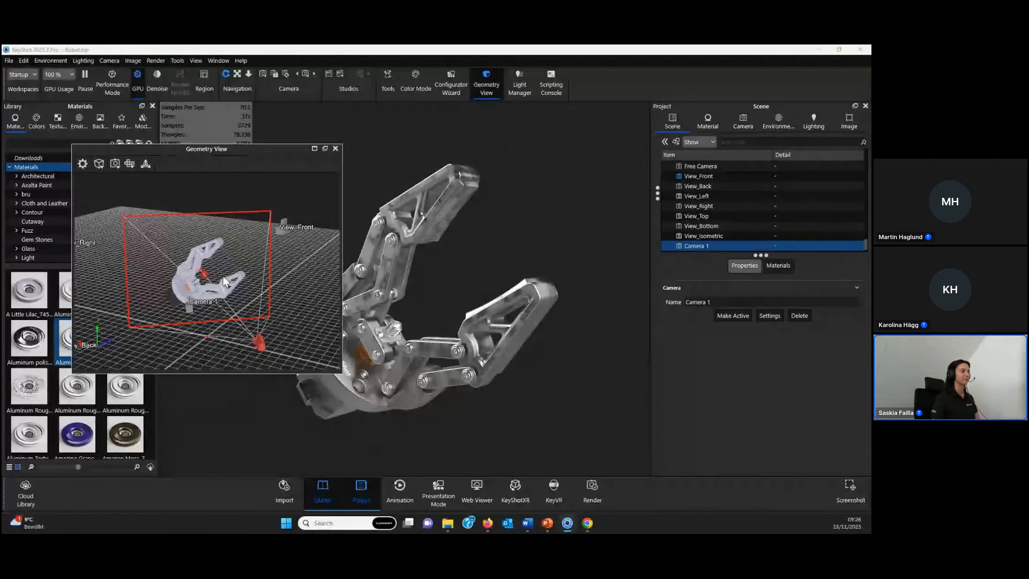
drag(213, 291, 205, 291)
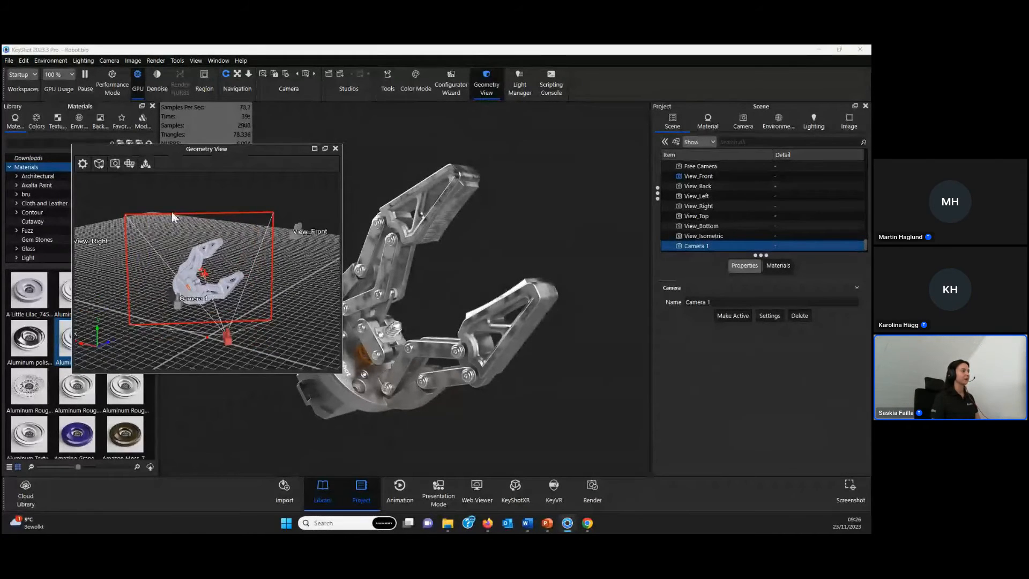
drag(165, 147, 185, 138)
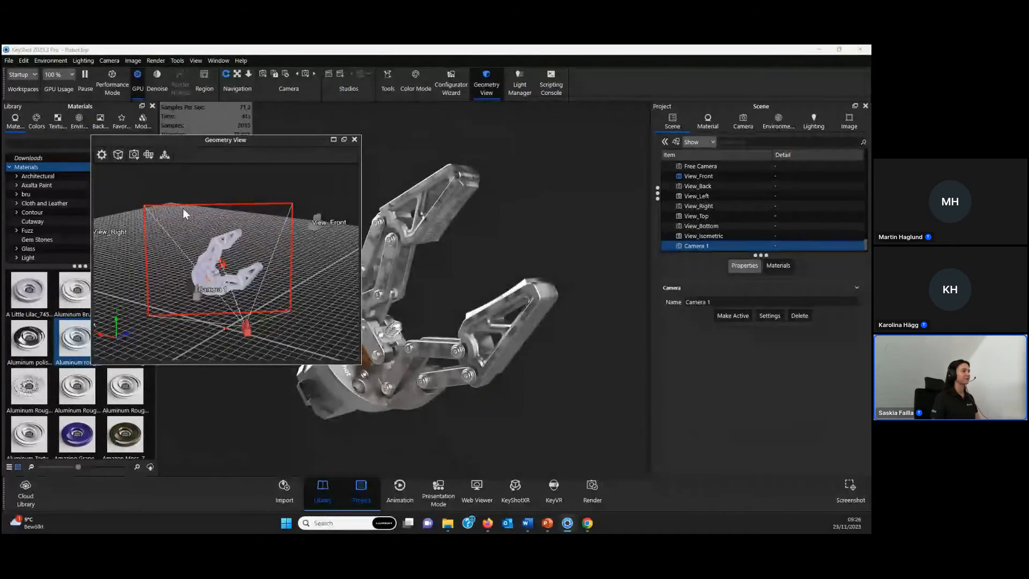
- Add an area light and move it in the Geometry View beside the gripper, to about X -242 and Y 287
click(24, 61)
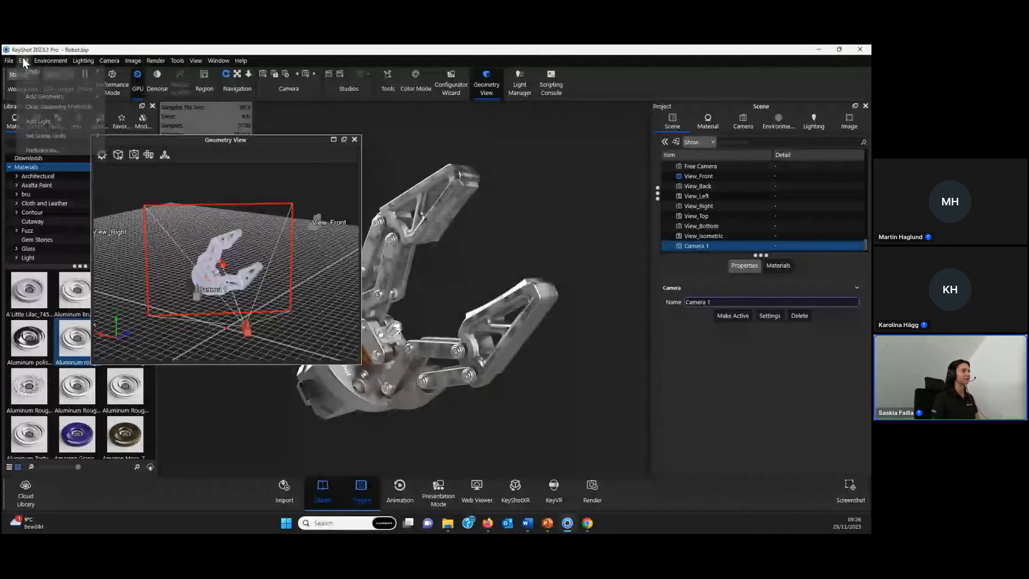
mouse_move(39, 122)
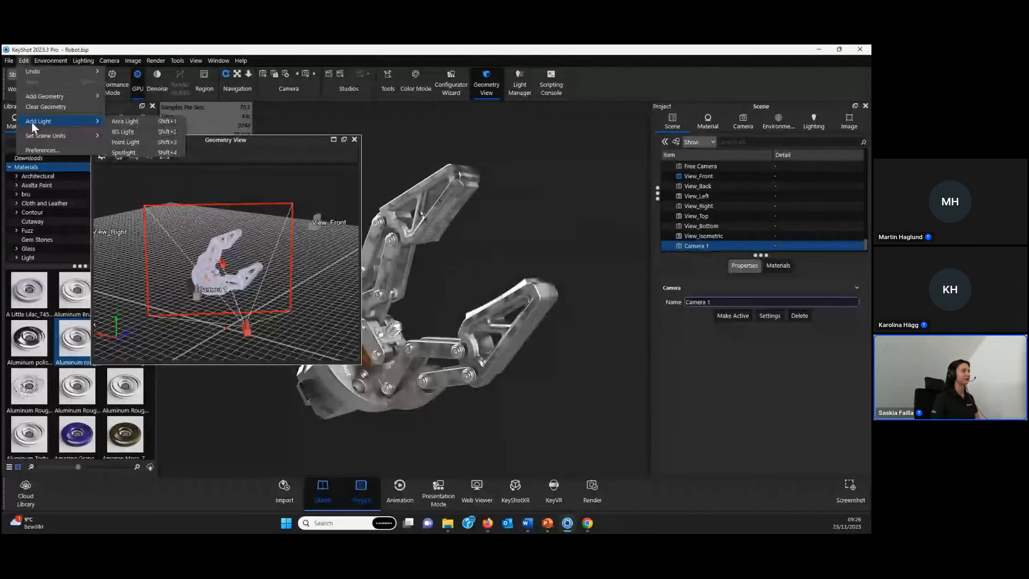
click(147, 121)
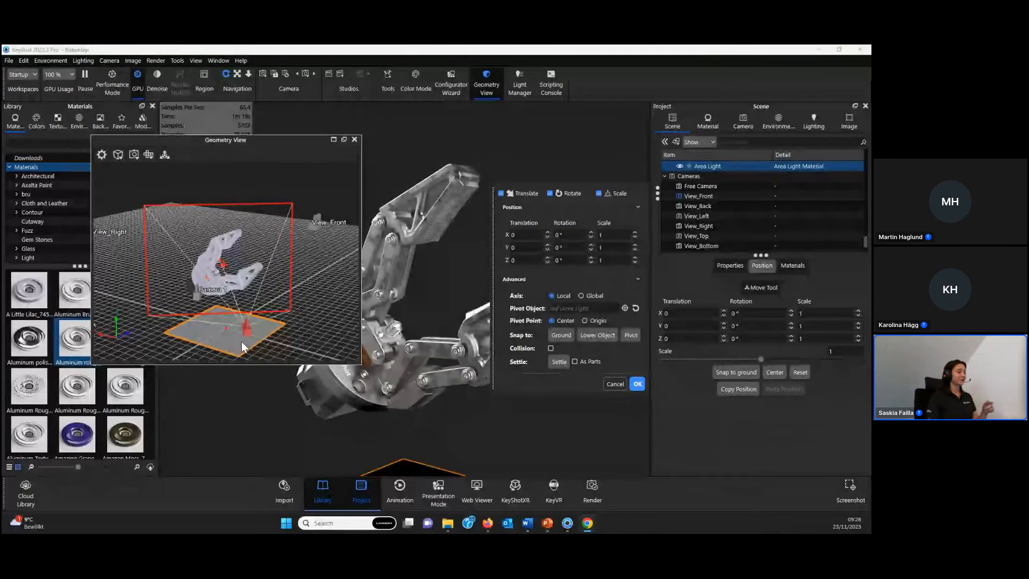
mouse_move(219, 335)
mouse_down()
mouse_move(240, 323)
mouse_move(197, 335)
mouse_move(220, 337)
mouse_up()
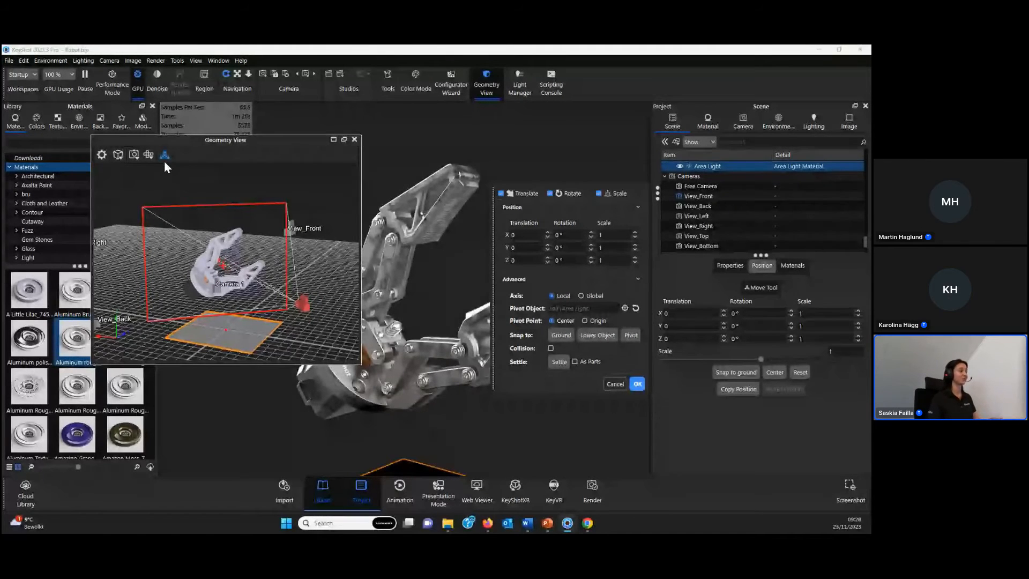
drag(189, 141, 169, 129)
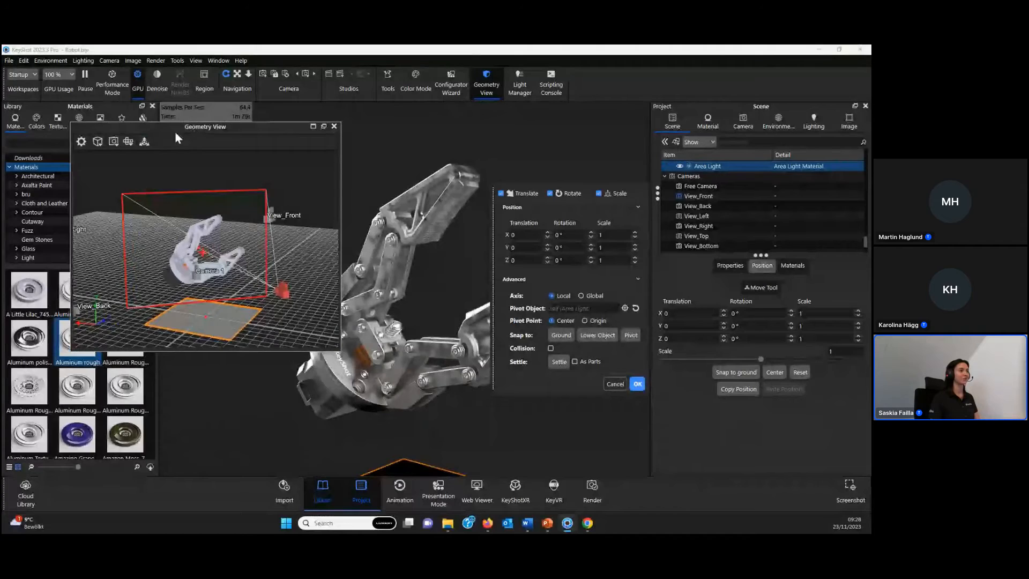
click(143, 140)
drag(224, 320, 179, 260)
drag(193, 200, 297, 211)
middle_drag(314, 303, 248, 291)
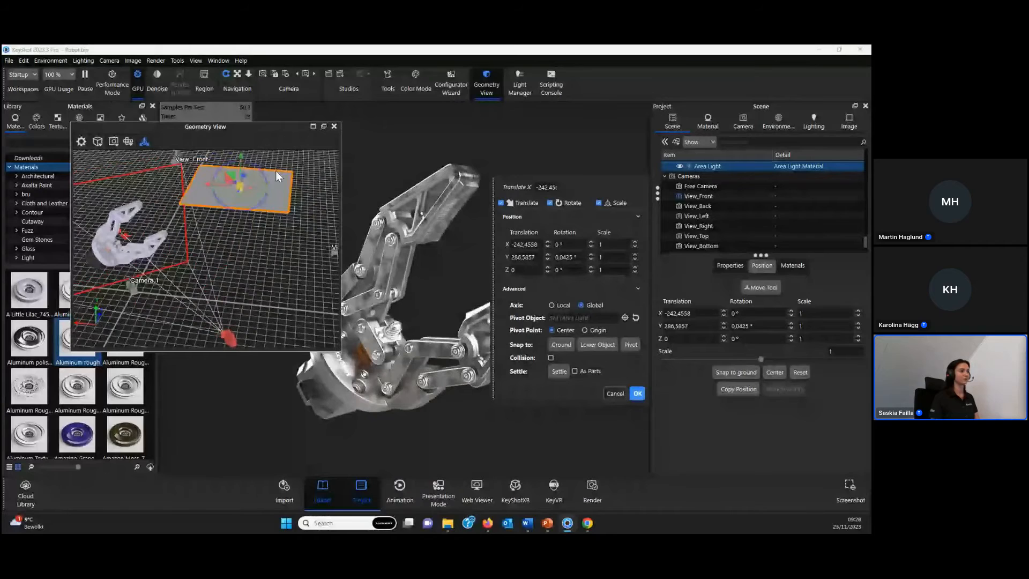
- Rotate the area light about 86° around Z to stand upright facing the gripper, shift it to about X -210, Y 234, and accept
drag(276, 171, 259, 246)
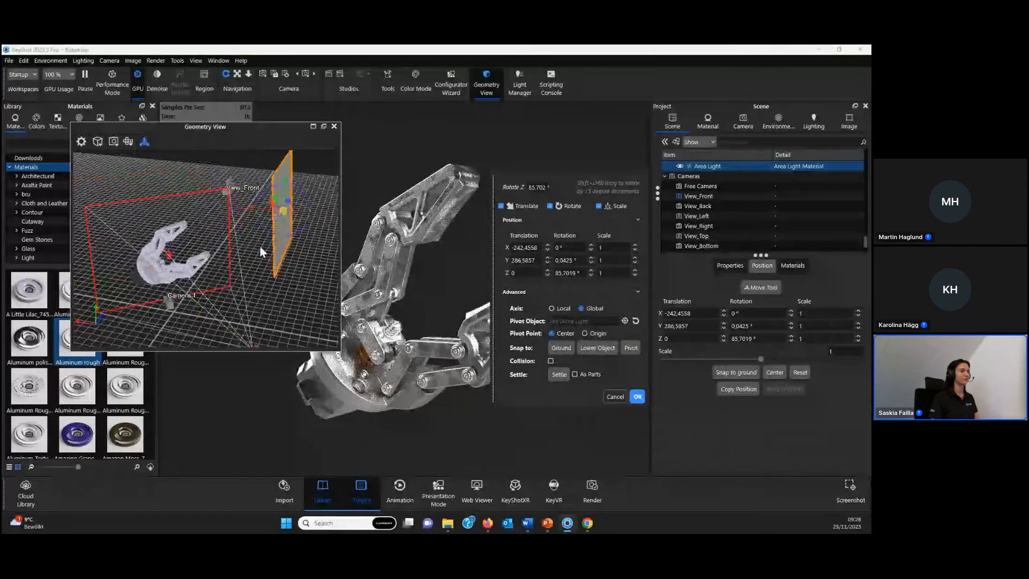
drag(273, 197, 256, 219)
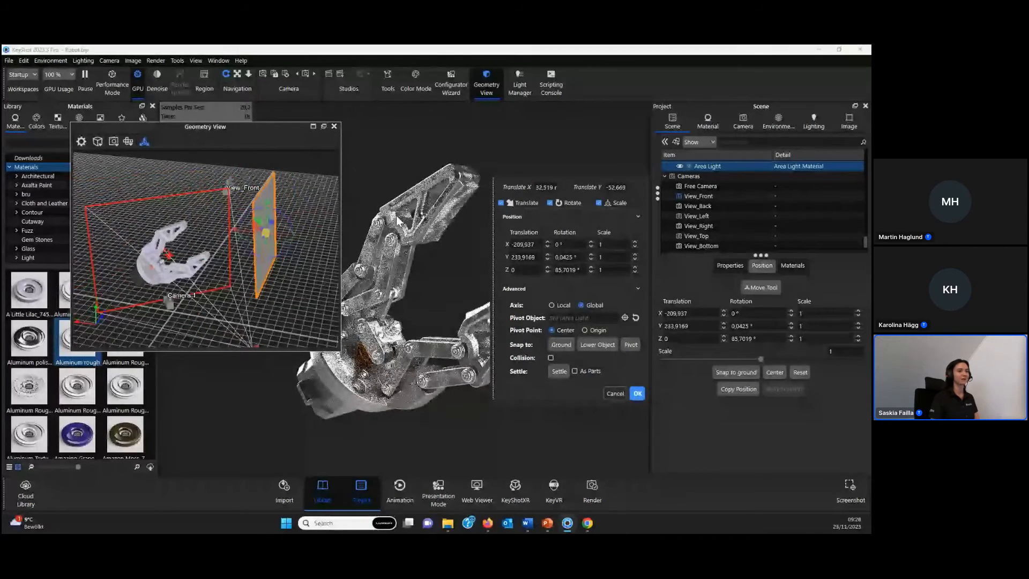
drag(644, 179, 754, 235)
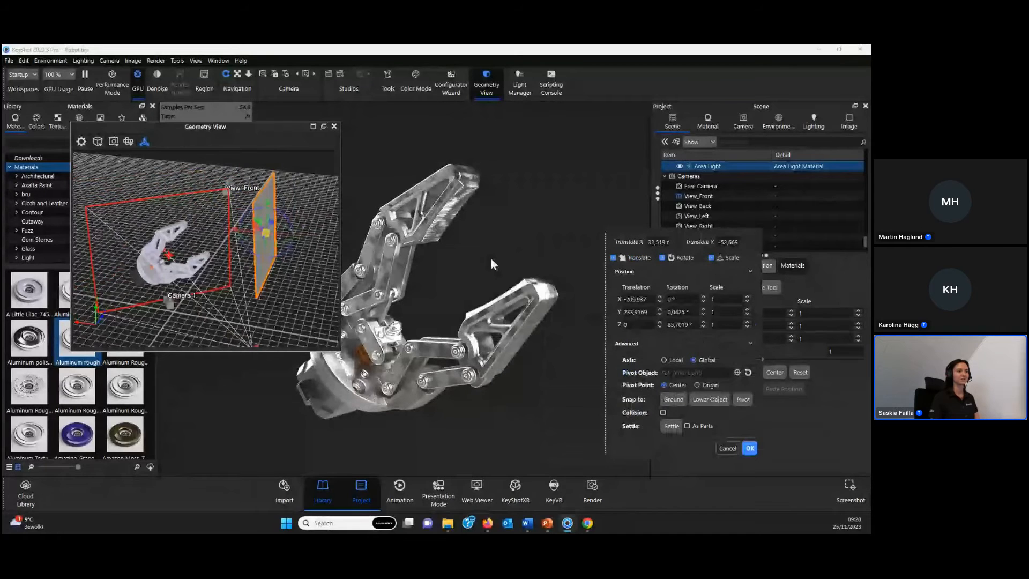
click(749, 447)
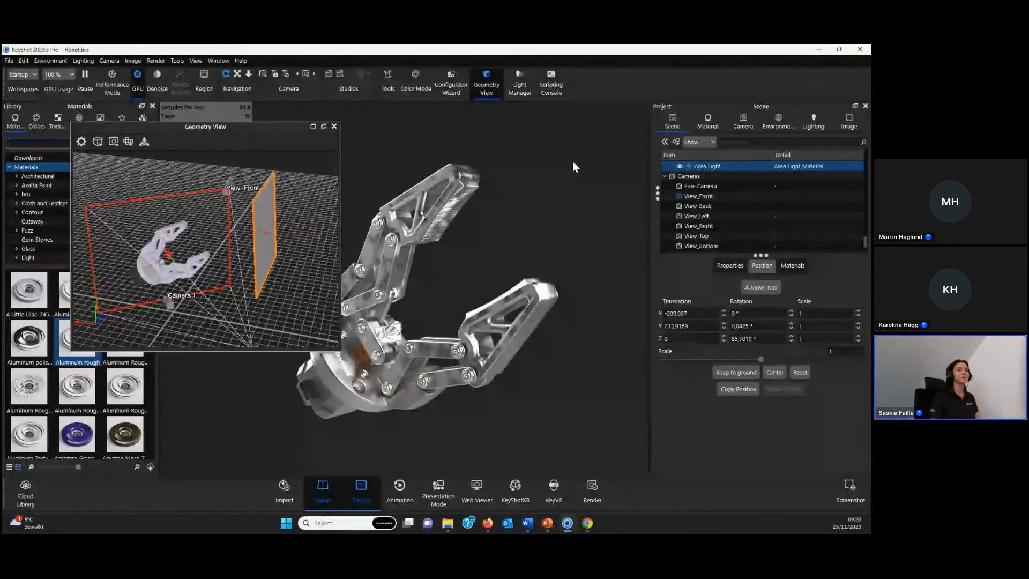
- Duplicate the area light in the scene tree, keeping the copy at the same position
drag(760, 255, 763, 321)
scroll(738, 220, up, 1)
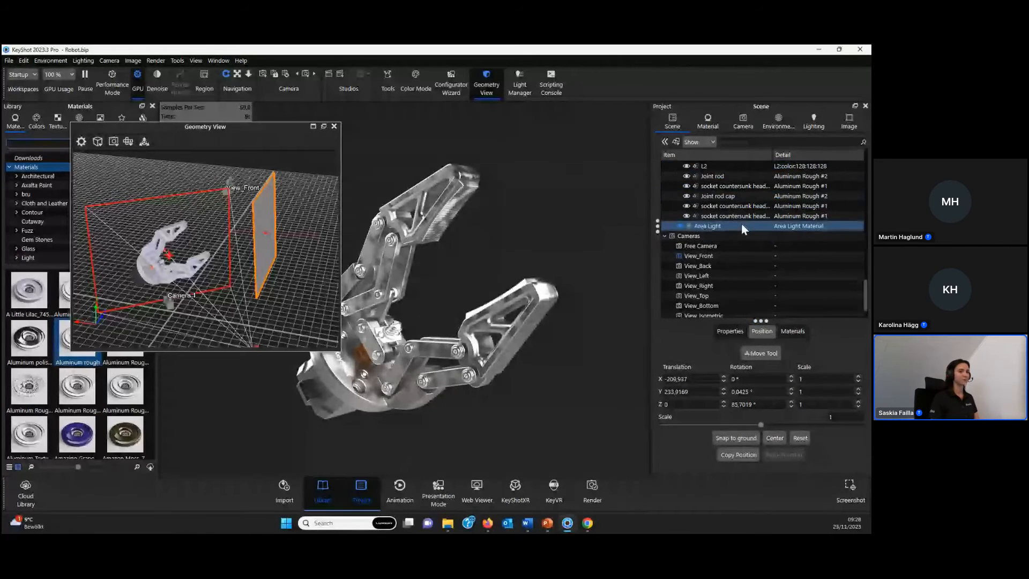
mouse_move(753, 228)
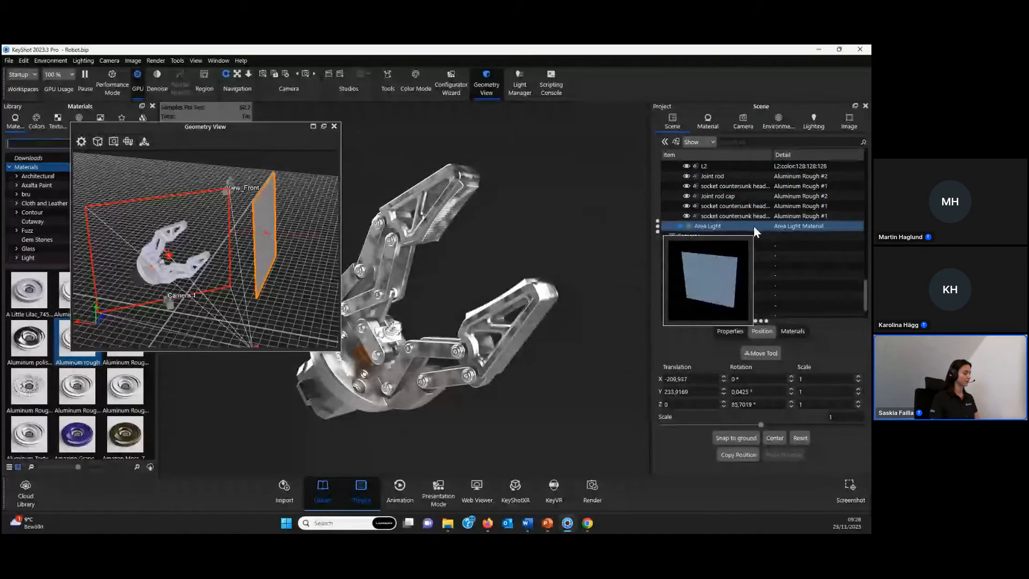
key(ctrl+d)
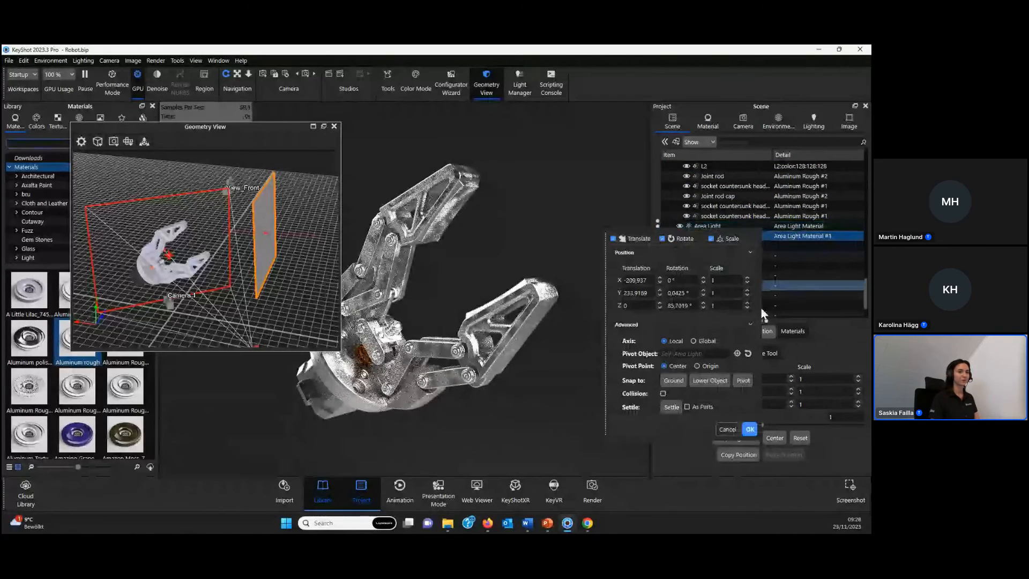
click(750, 429)
right_click(735, 236)
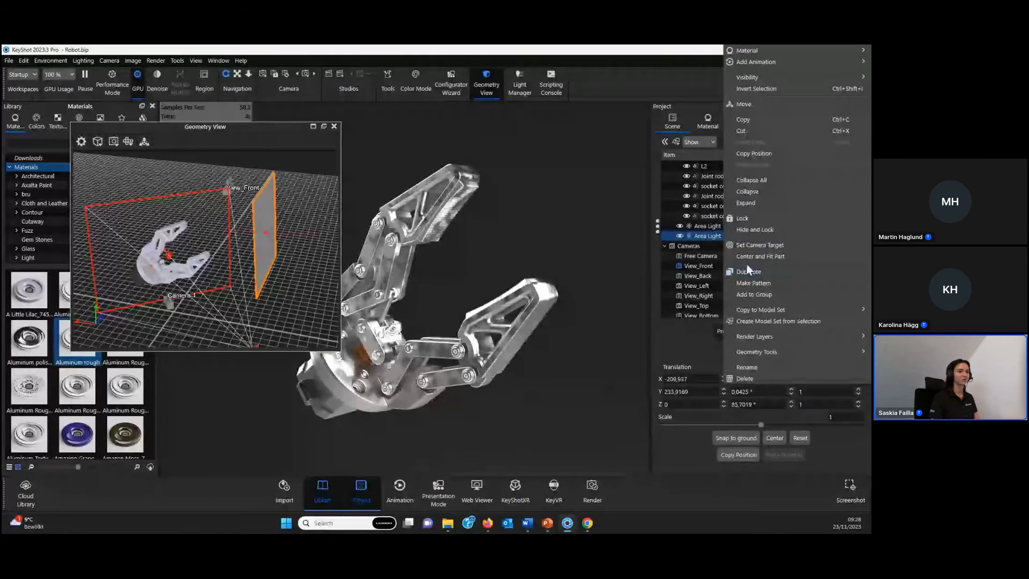
click(707, 235)
- Start moving one of the two area lights and set the whole Robo Arm model as its pivot object
mouse_move(214, 202)
mouse_down()
mouse_move(273, 255)
mouse_move(262, 197)
mouse_move(221, 216)
mouse_up()
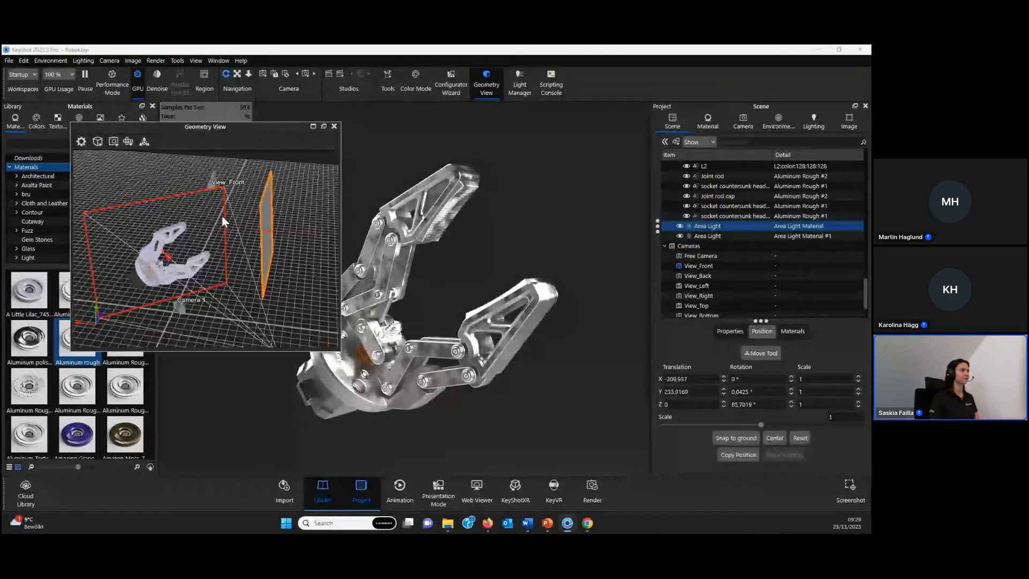
click(144, 142)
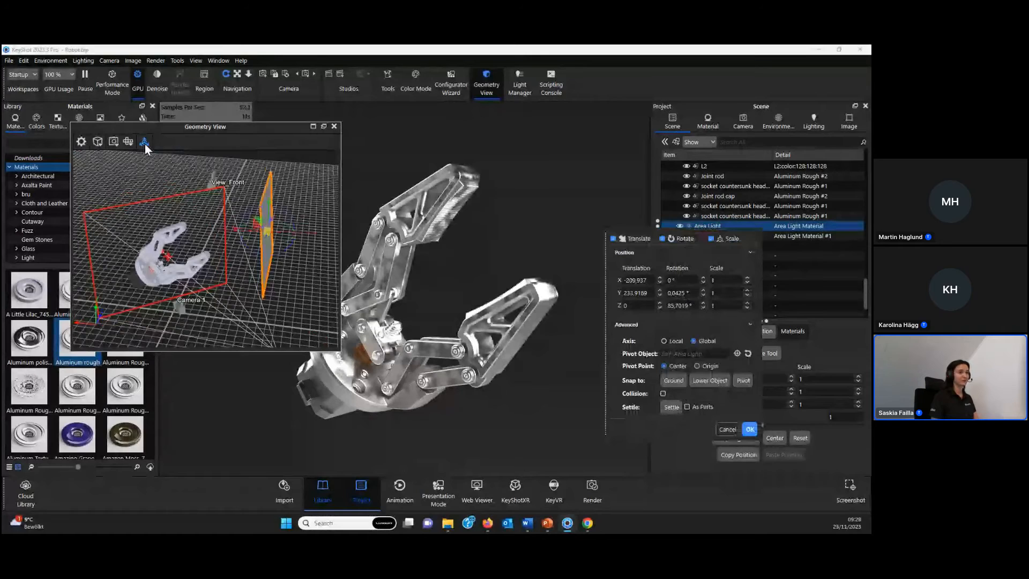
drag(754, 237, 611, 126)
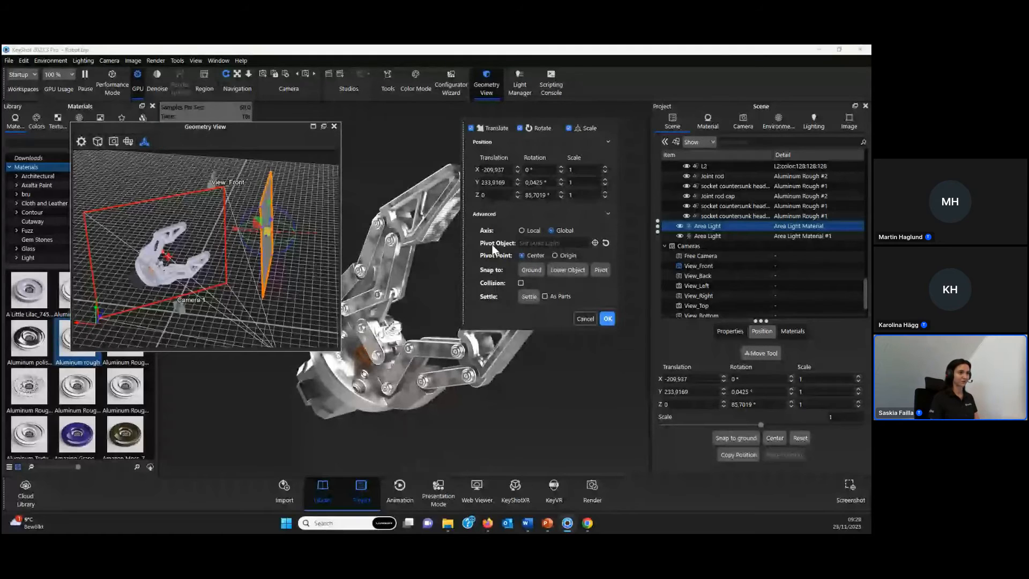
click(594, 243)
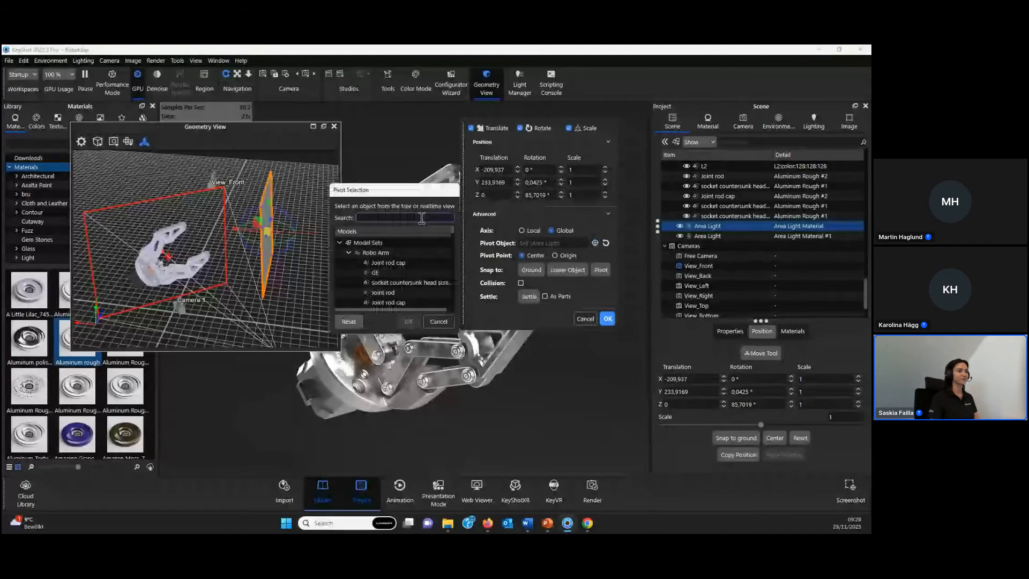
click(387, 254)
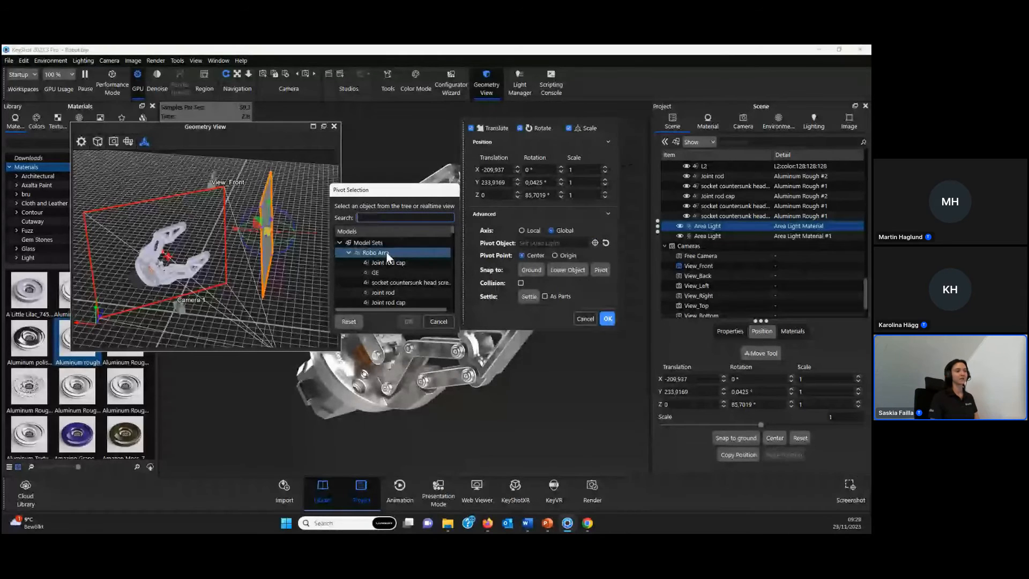
drag(395, 198, 322, 130)
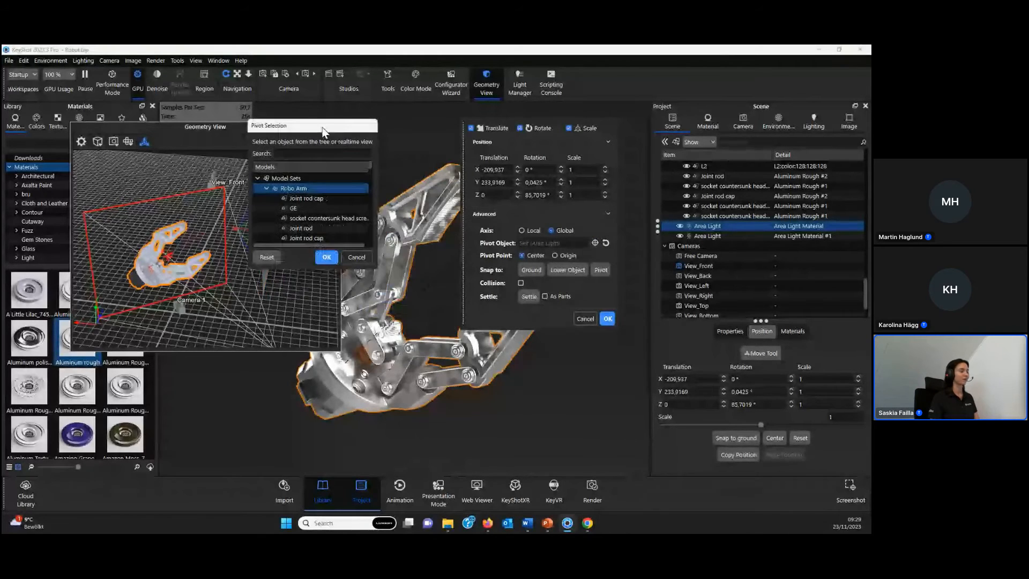
click(316, 219)
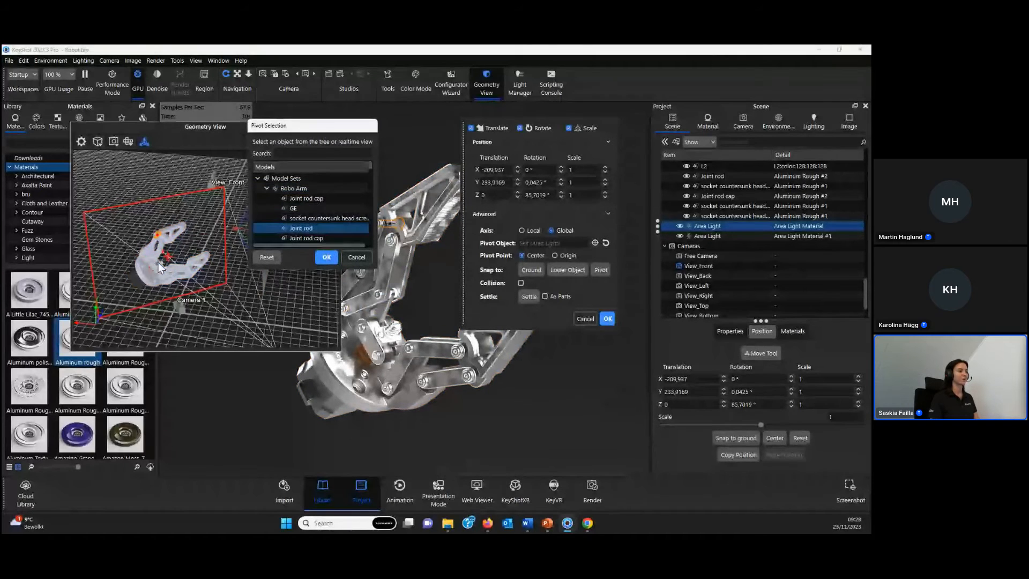
click(160, 279)
scroll(323, 210, up, 1)
click(291, 188)
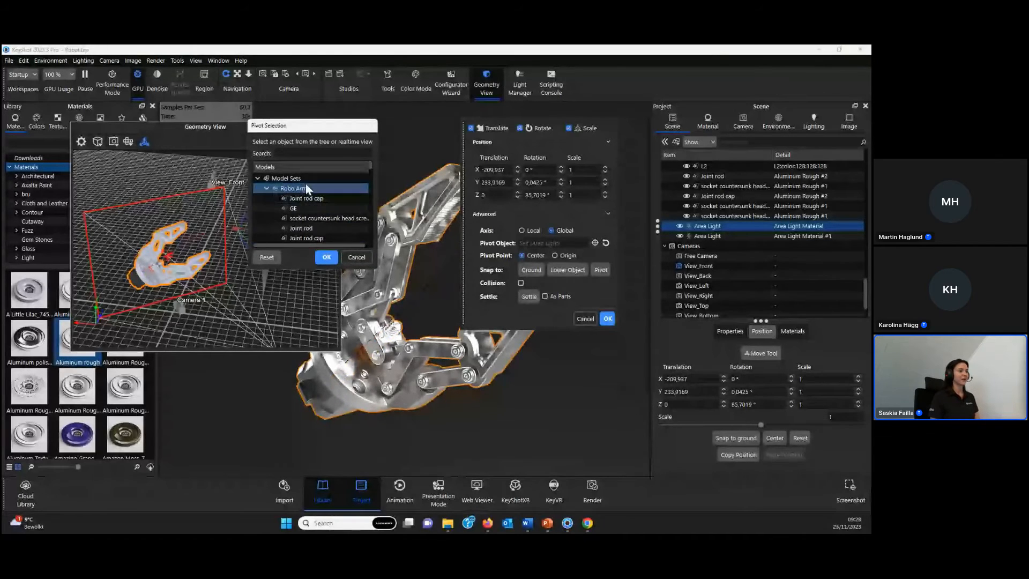
click(326, 257)
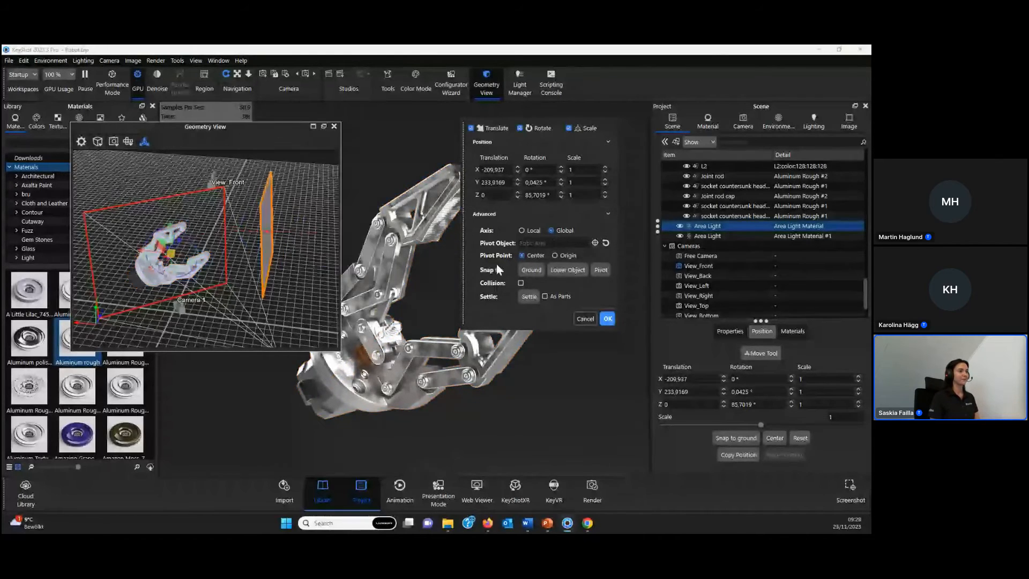
- Swing the area light around the Robo Arm to its opposite side, about X 207, Y 234, Z 36, accept, and close the Geometry View
drag(182, 262, 141, 300)
drag(535, 126, 659, 126)
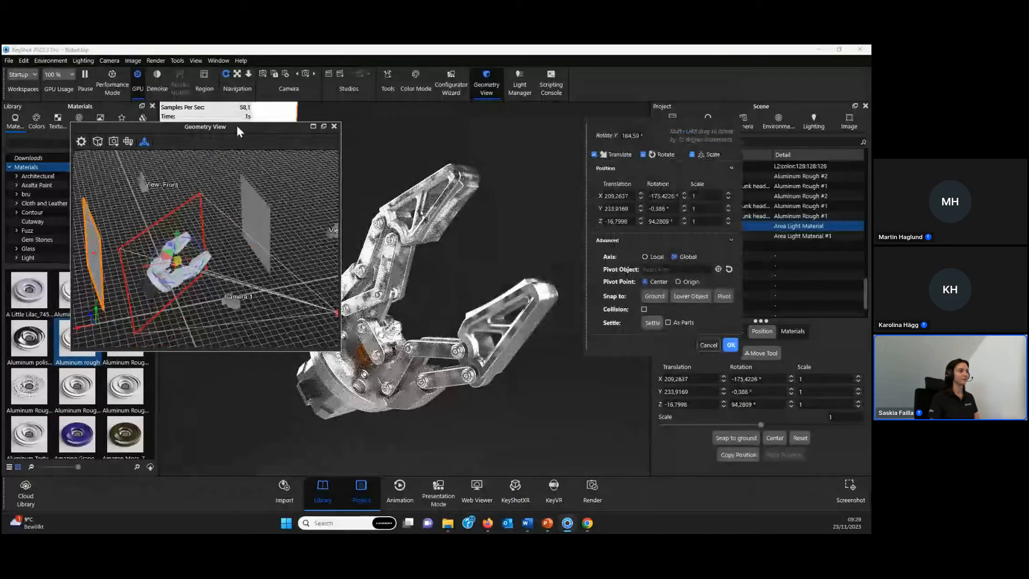
drag(236, 124, 202, 126)
drag(170, 267, 199, 262)
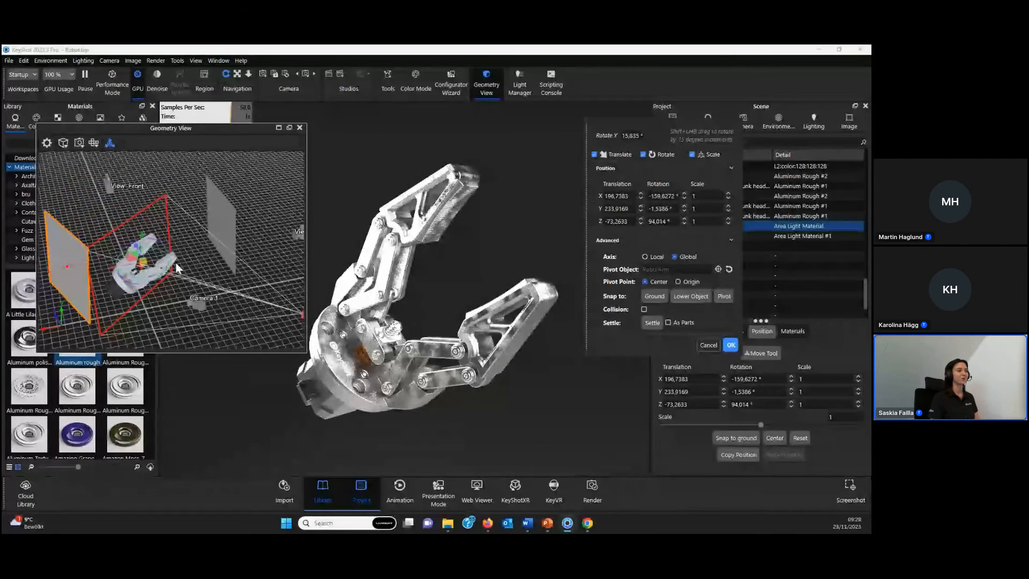
drag(176, 268, 162, 284)
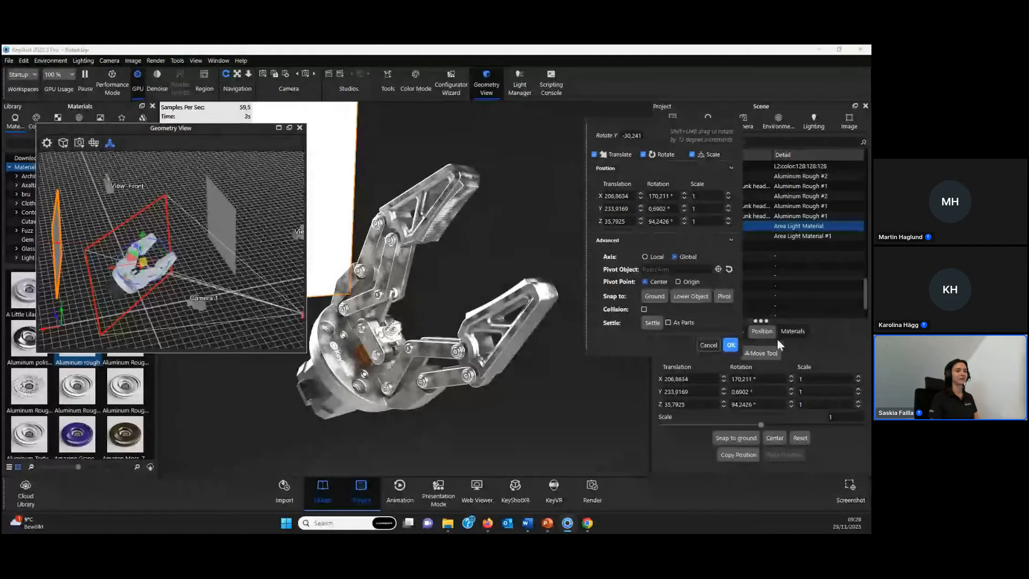
click(730, 345)
drag(277, 249, 217, 284)
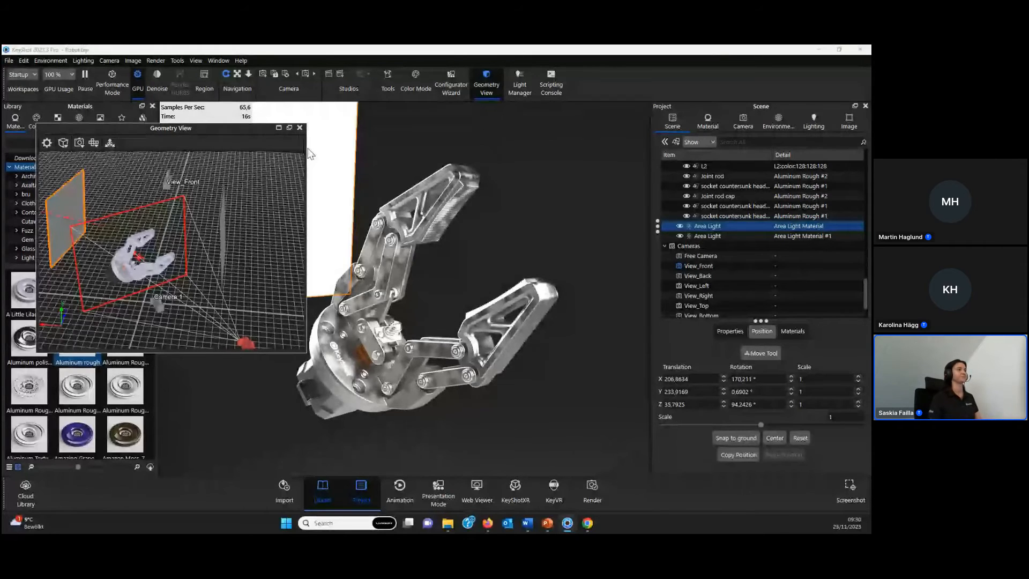
click(299, 129)
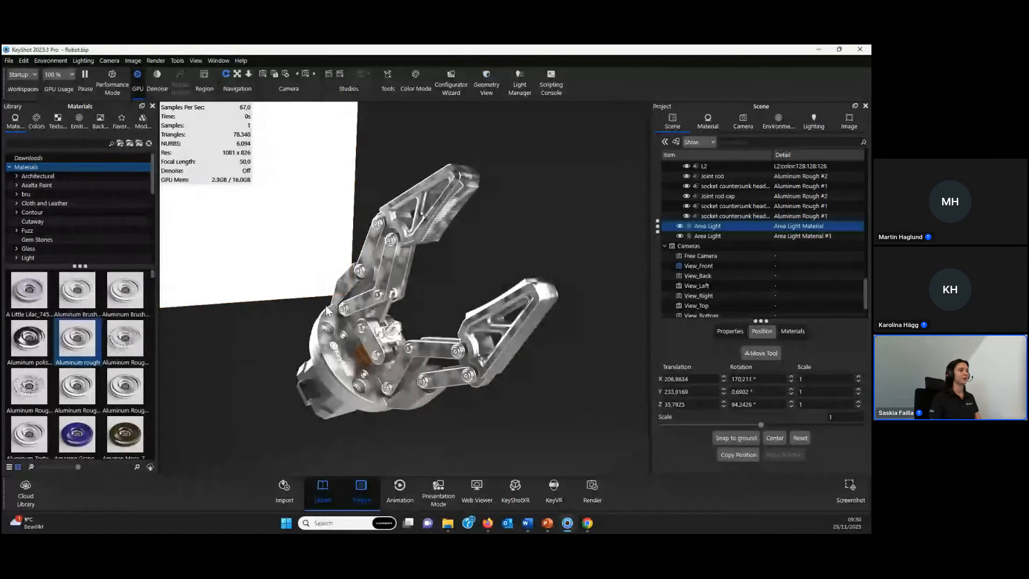
- Show both light panels around the gripper and turn off Visible to Camera in both area light materials
scroll(325, 304, down, 5)
scroll(365, 267, up, 1)
drag(365, 270, 361, 235)
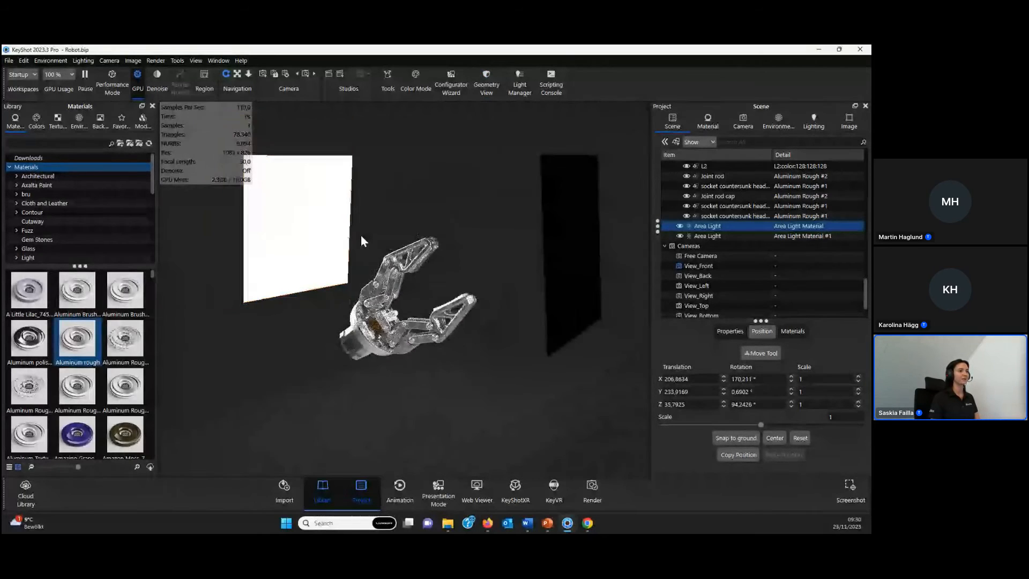
scroll(361, 235, up, 2)
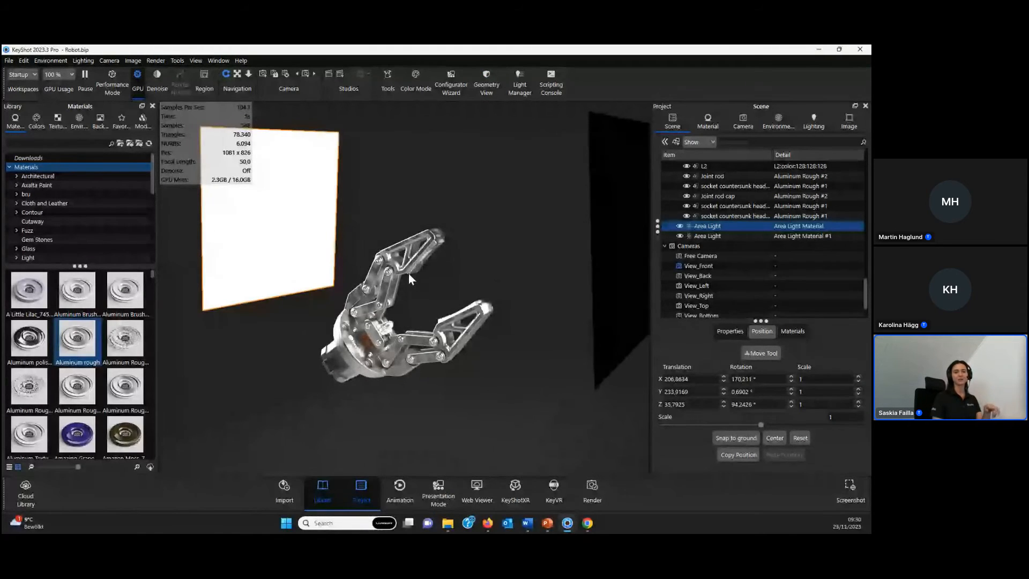
double_click(276, 207)
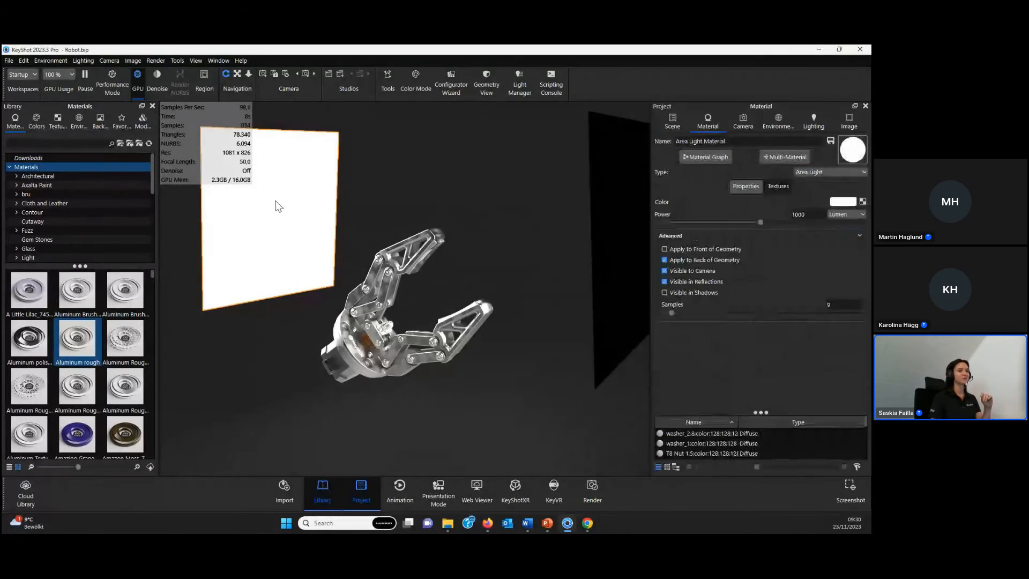
click(665, 270)
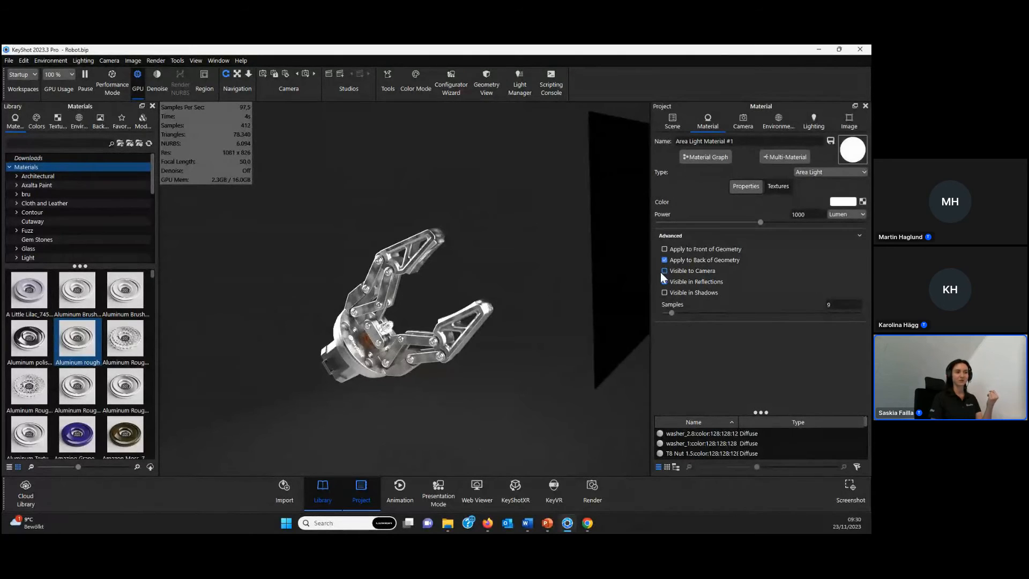
- Frame the gripper closely again, return to the scene tree, and clear the area light selection
mouse_move(400, 297)
middle_down()
mouse_move(419, 276)
mouse_move(379, 296)
middle_up()
scroll(419, 275, up, 5)
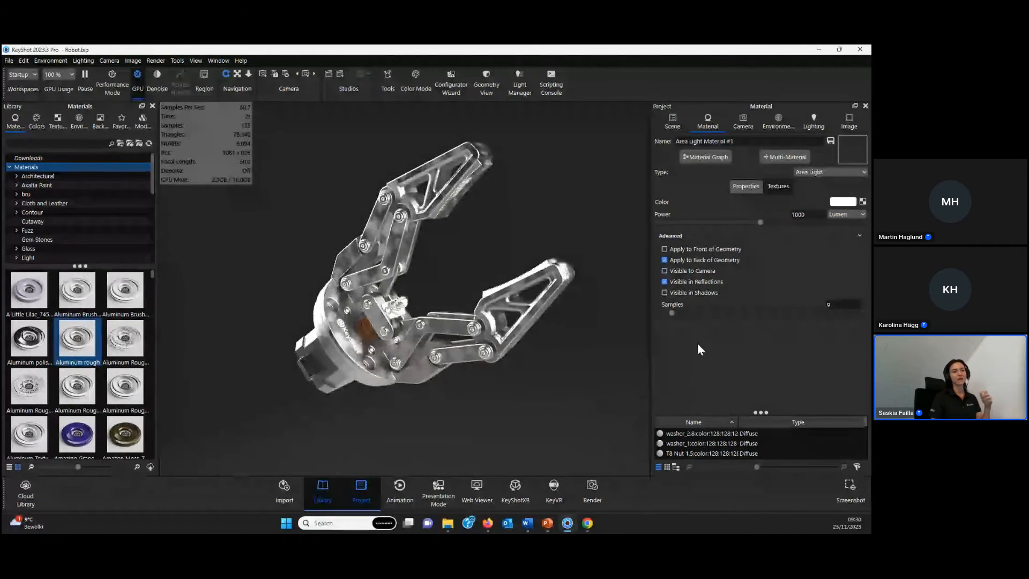
click(670, 122)
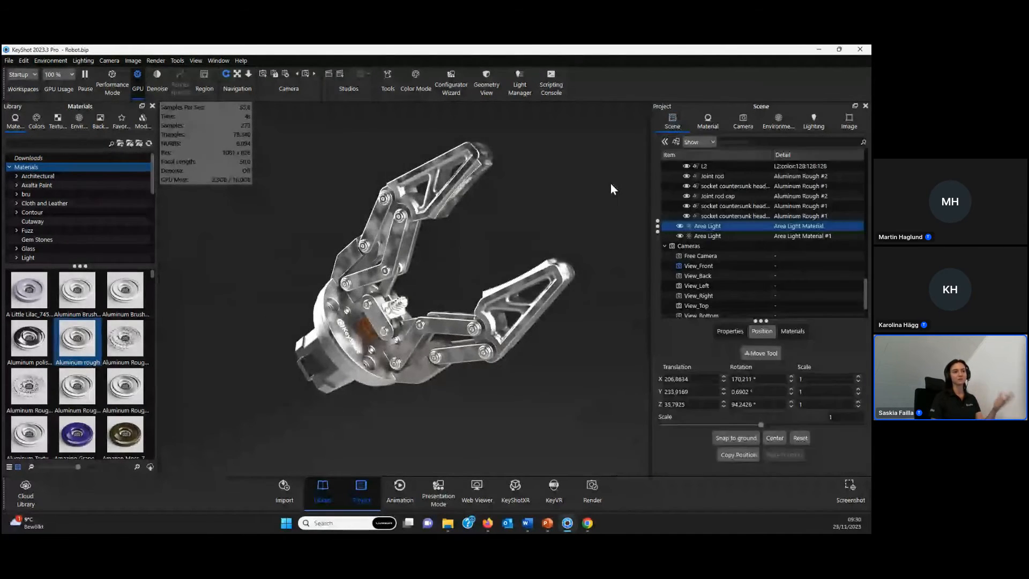
click(550, 209)
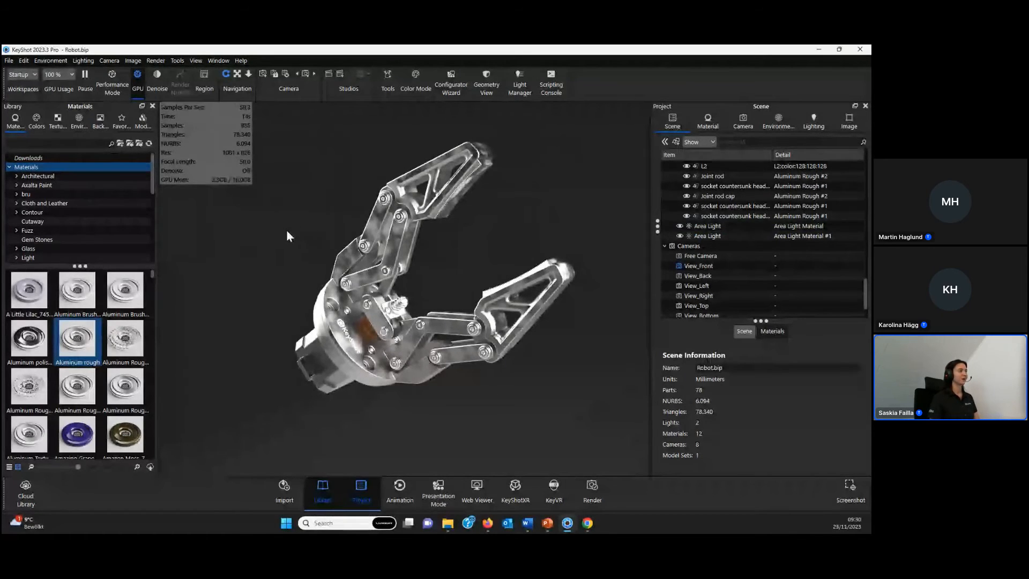
- Limit the real-time rendering to a region of about 254 × 196 px and place it over the joint of the upper gripper finger
drag(286, 230, 283, 232)
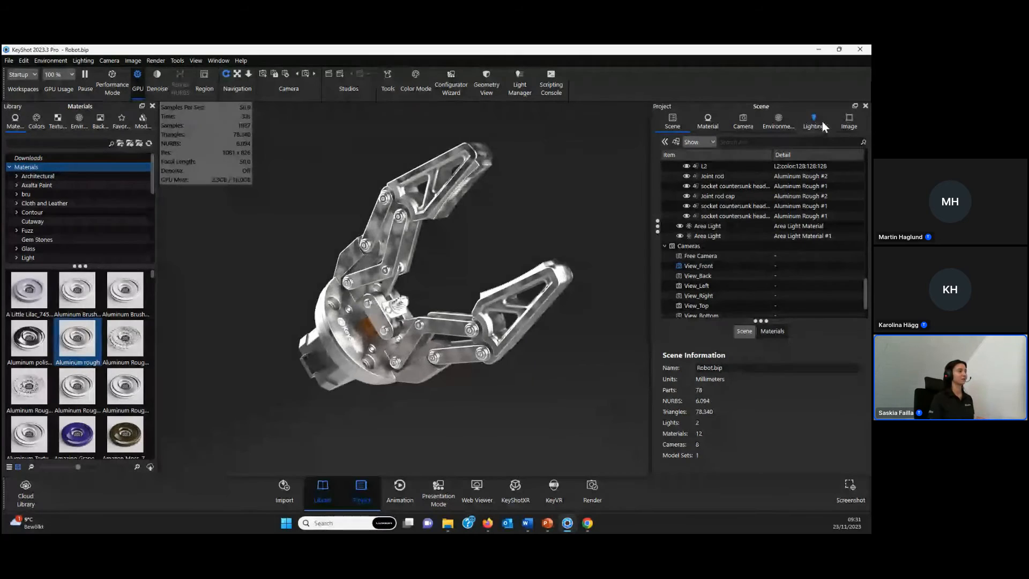
middle_drag(464, 245, 399, 251)
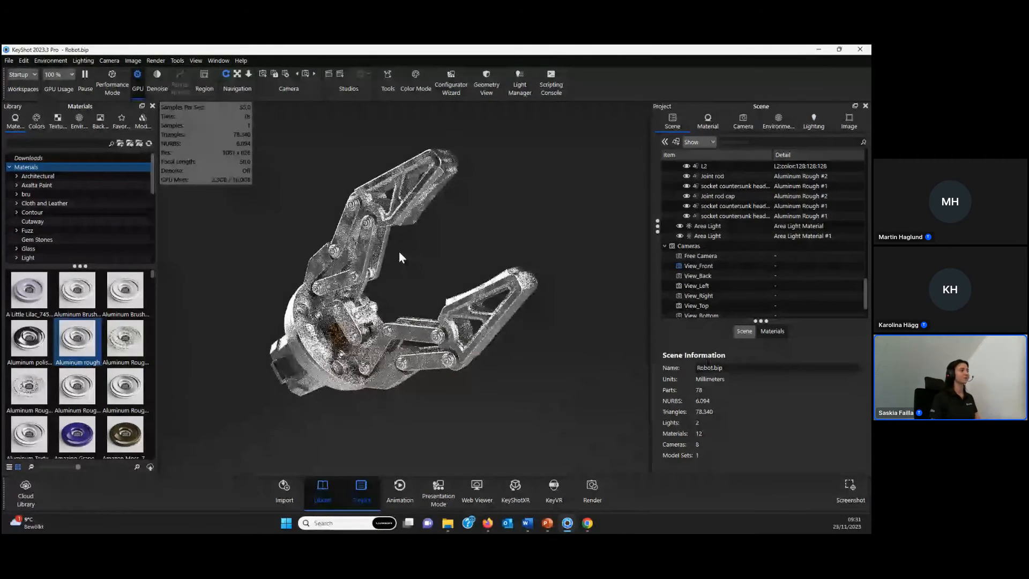
scroll(399, 252, up, 2)
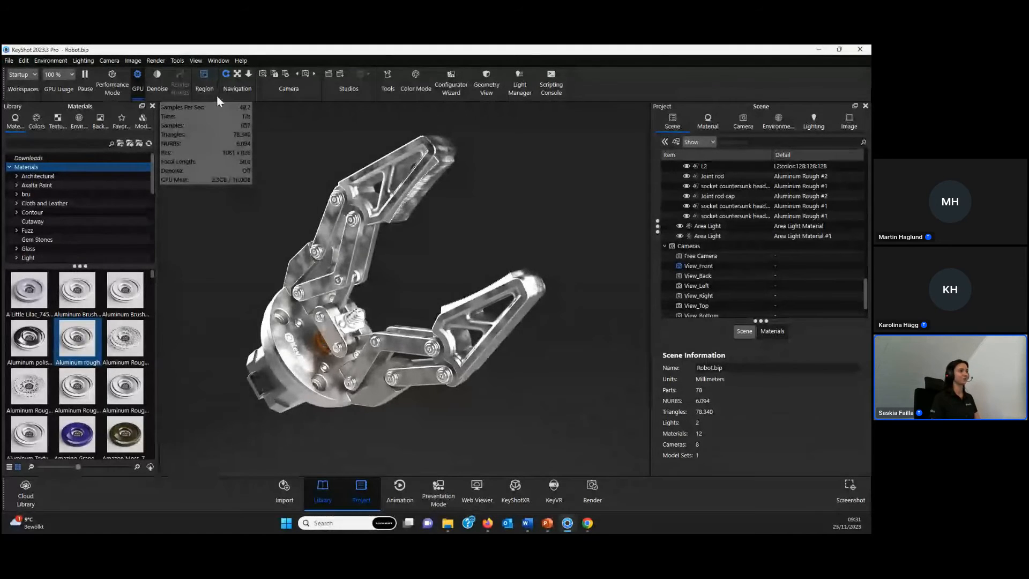
click(204, 79)
drag(527, 278, 408, 245)
drag(478, 183, 482, 209)
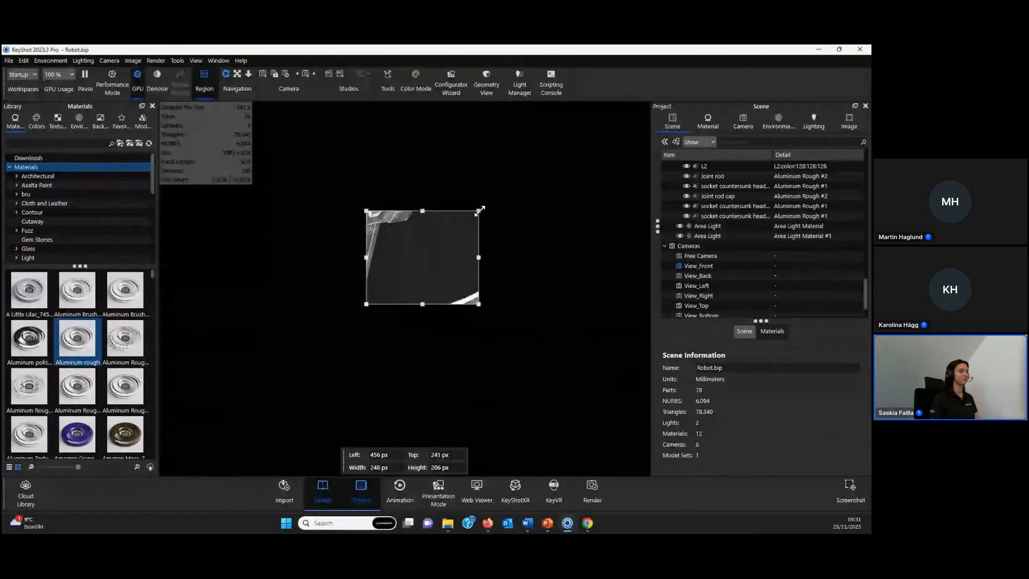
drag(429, 266, 379, 218)
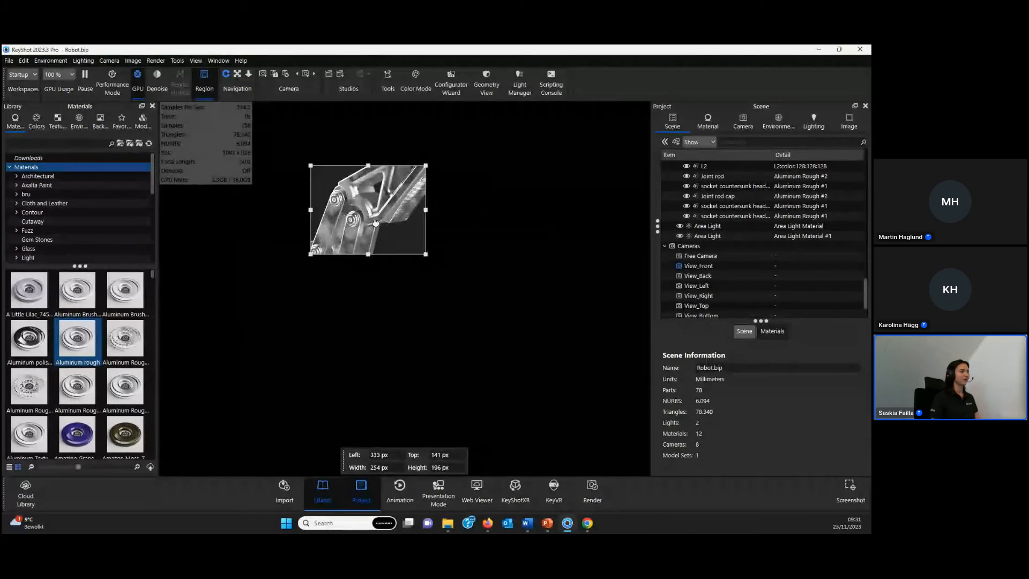
- Move the render region over the gripper's base to inspect it, and turn region rendering off
drag(394, 217, 313, 381)
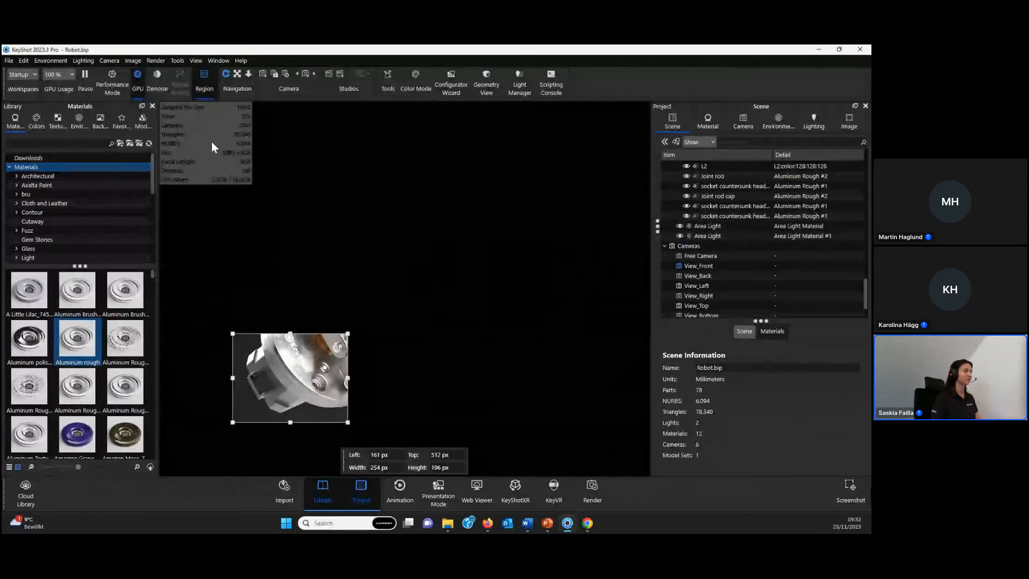
mouse_move(299, 402)
mouse_down()
mouse_move(325, 379)
mouse_move(297, 406)
mouse_up()
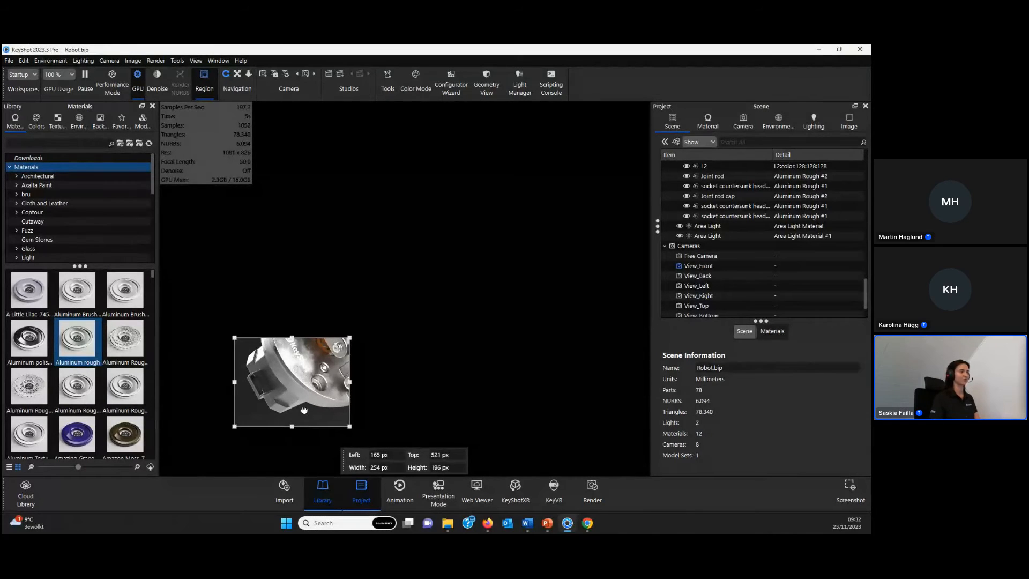
click(205, 88)
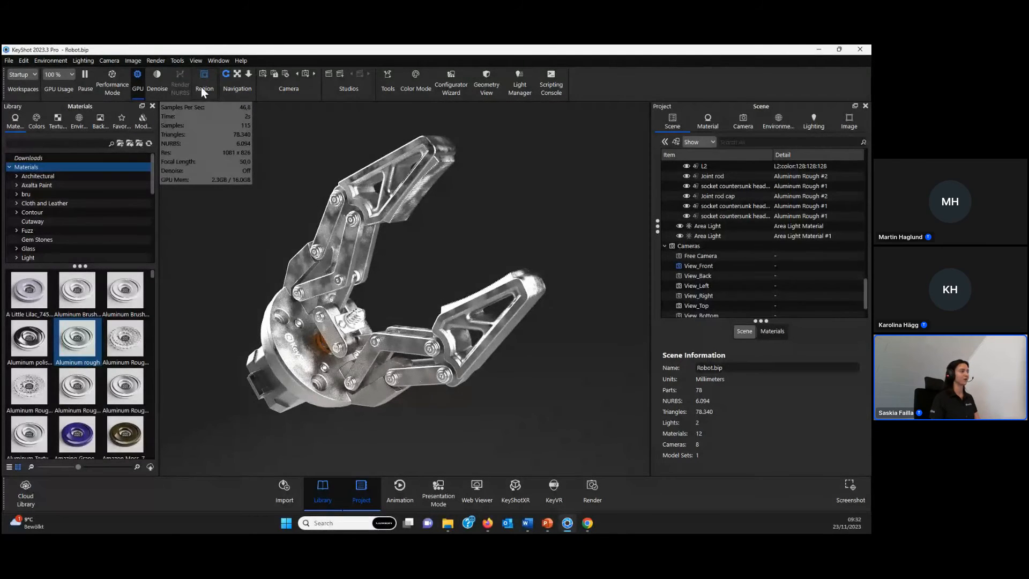
- Review the mode and maximum samples settings in the render options and close the Render window
click(600, 497)
mouse_move(234, 159)
mouse_down()
mouse_move(253, 165)
mouse_move(221, 159)
mouse_up()
click(236, 185)
double_click(516, 232)
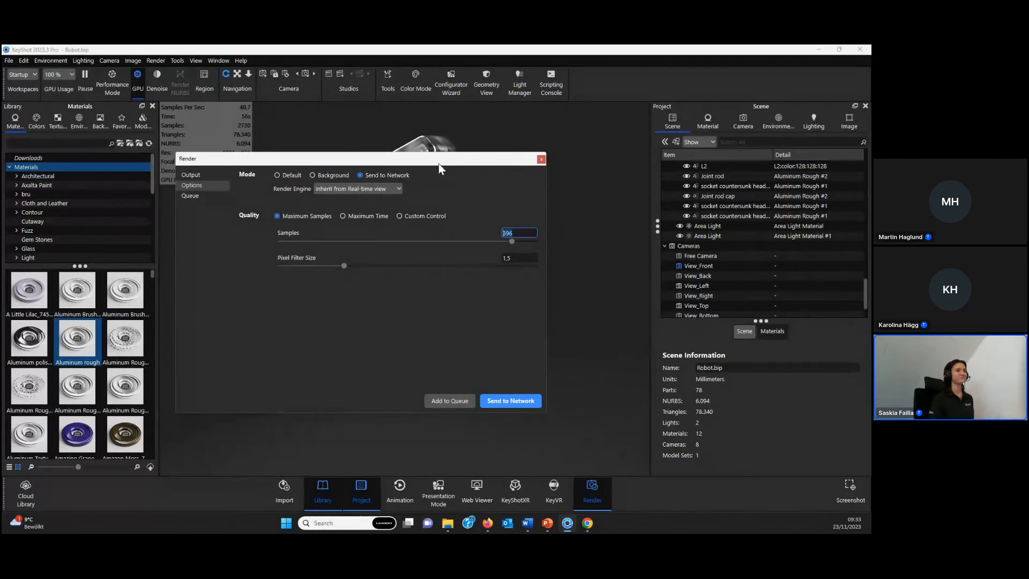
click(541, 159)
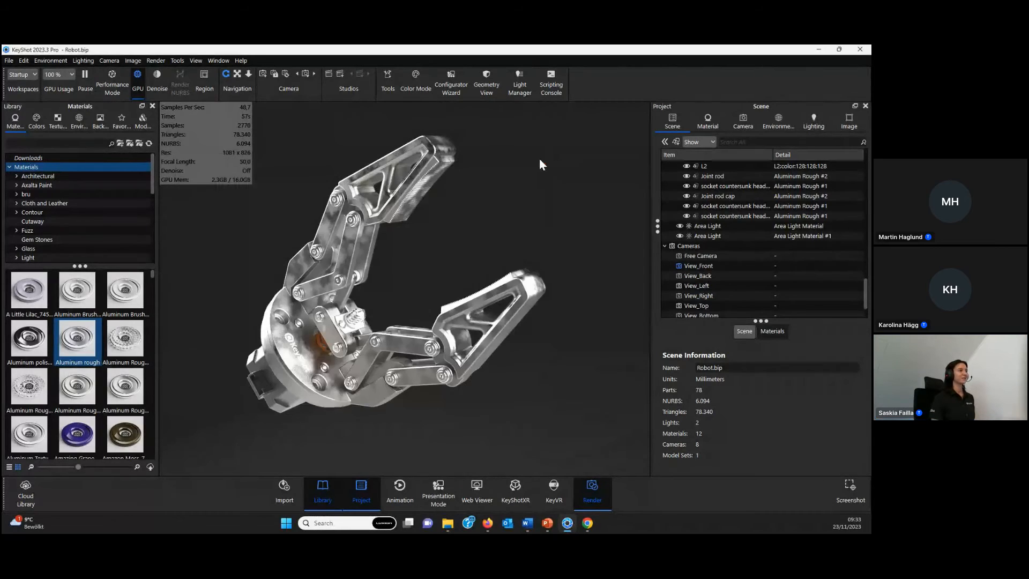
- Pause the real-time rendering, switch to the PowerPoint slide show, and advance to the closing Thank you slide
click(83, 88)
mouse_move(547, 523)
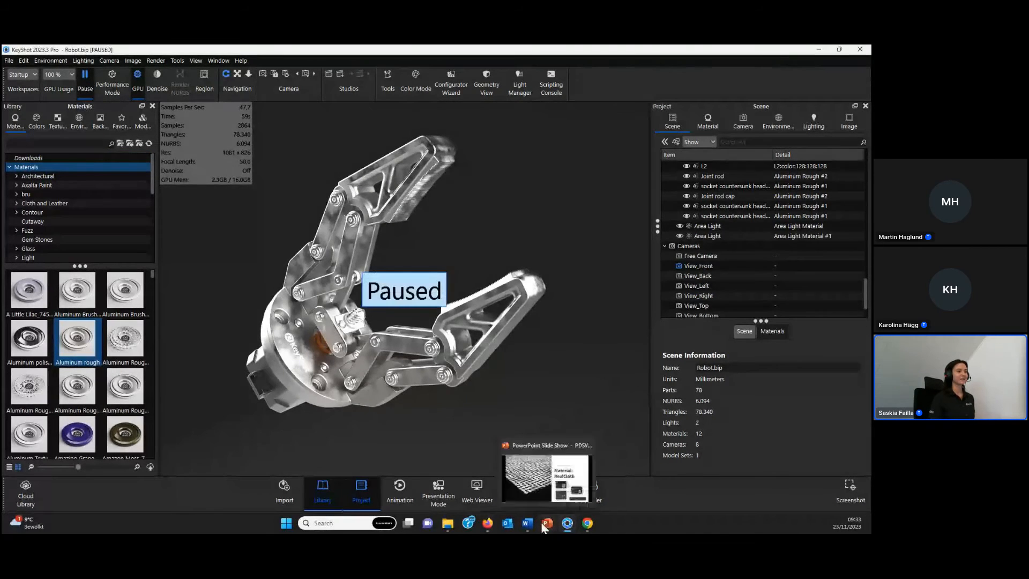
click(535, 481)
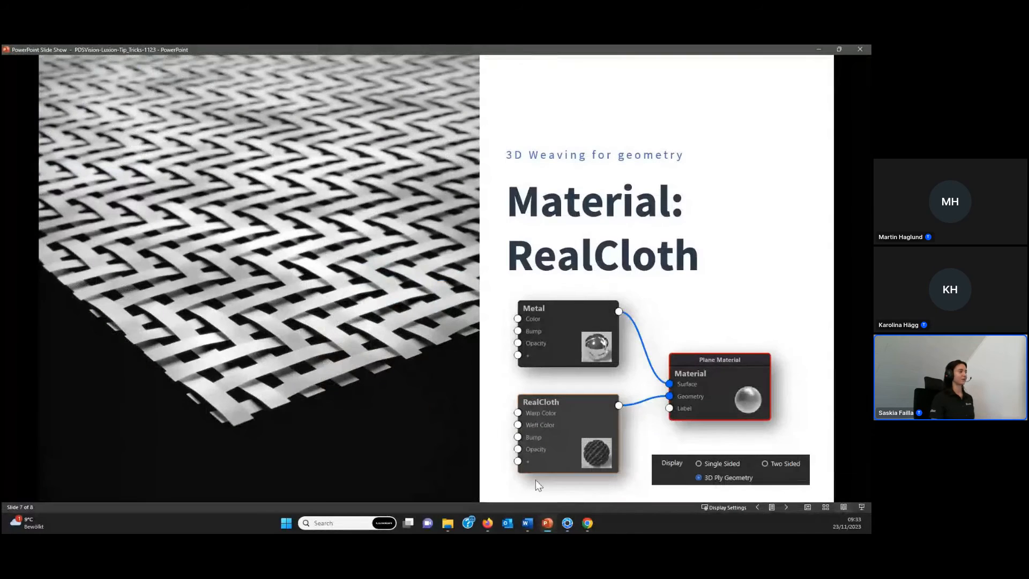
click(519, 398)
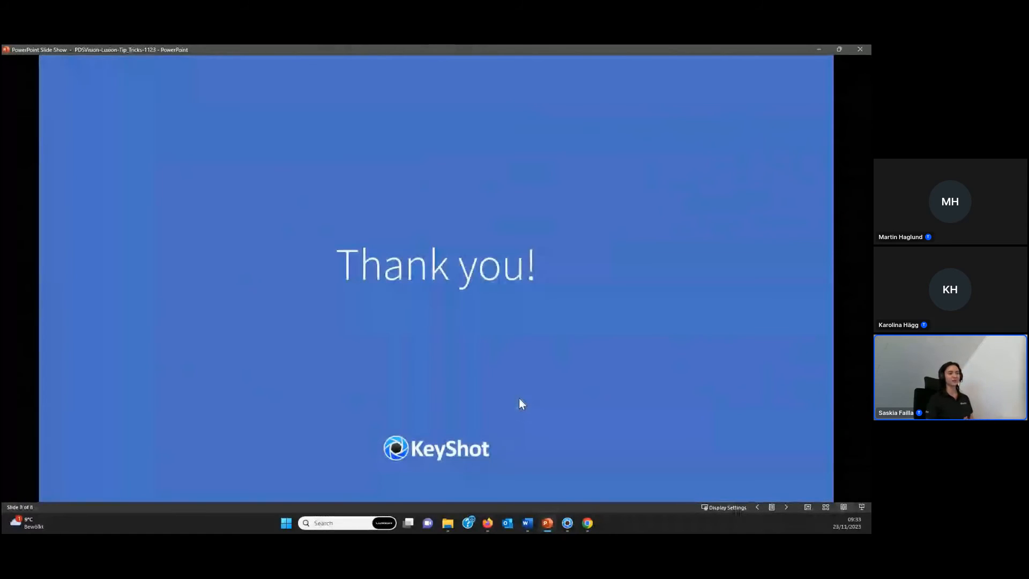
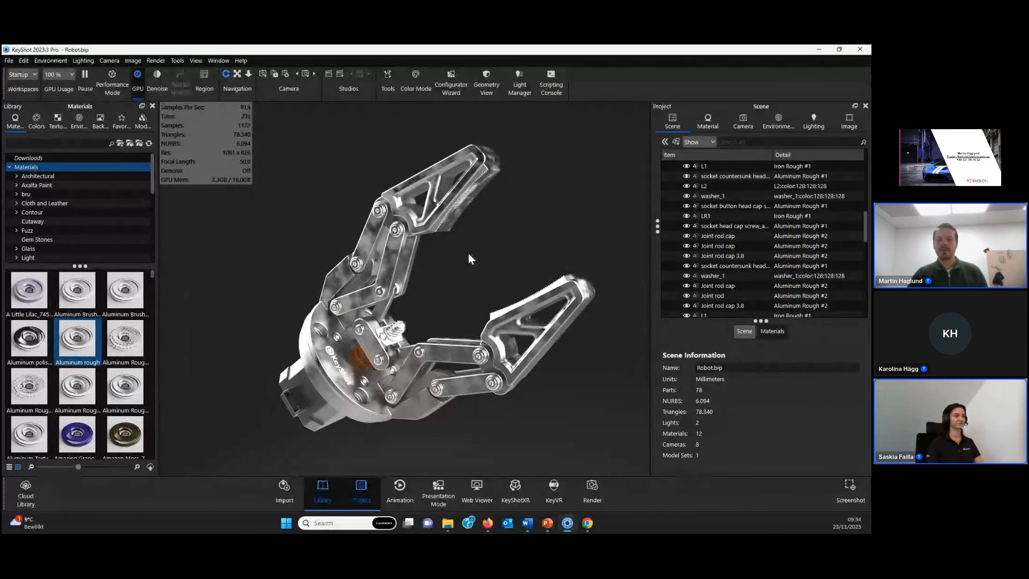
- Collapse the Robo Arm model set in the scene tree and examine its tessellation and rounded edges properties
drag(467, 252, 461, 298)
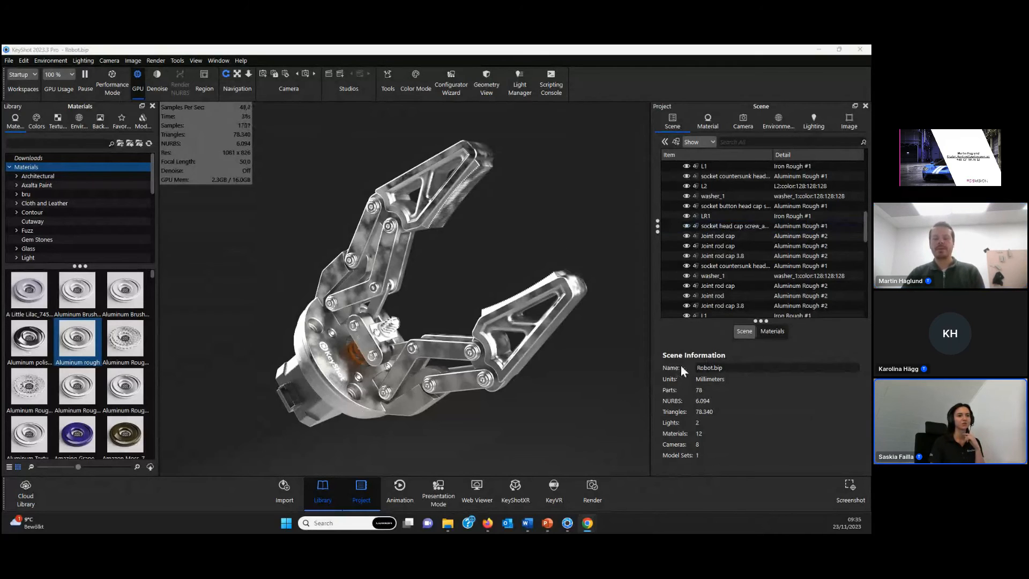
click(781, 259)
click(725, 178)
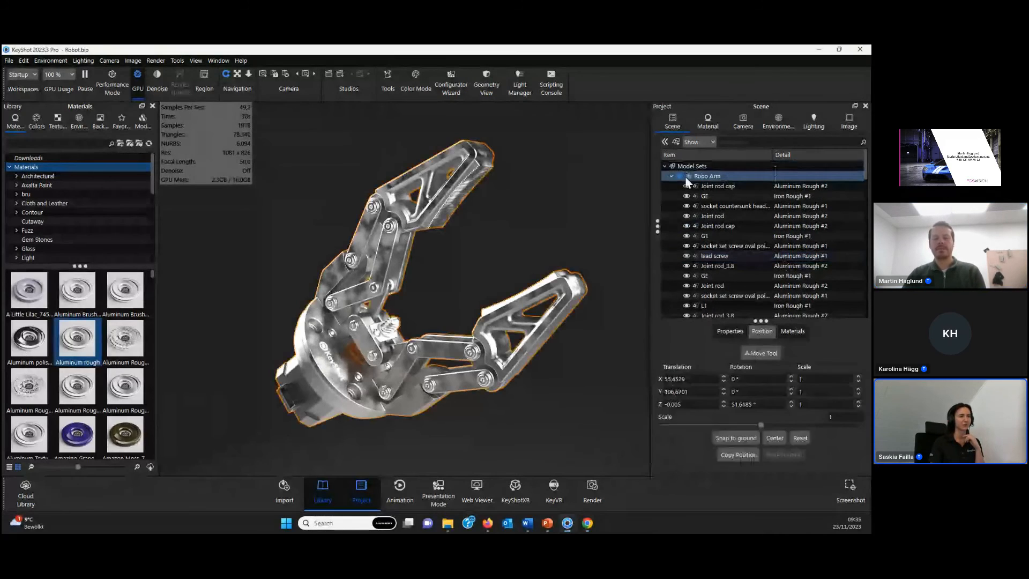
click(672, 176)
click(665, 206)
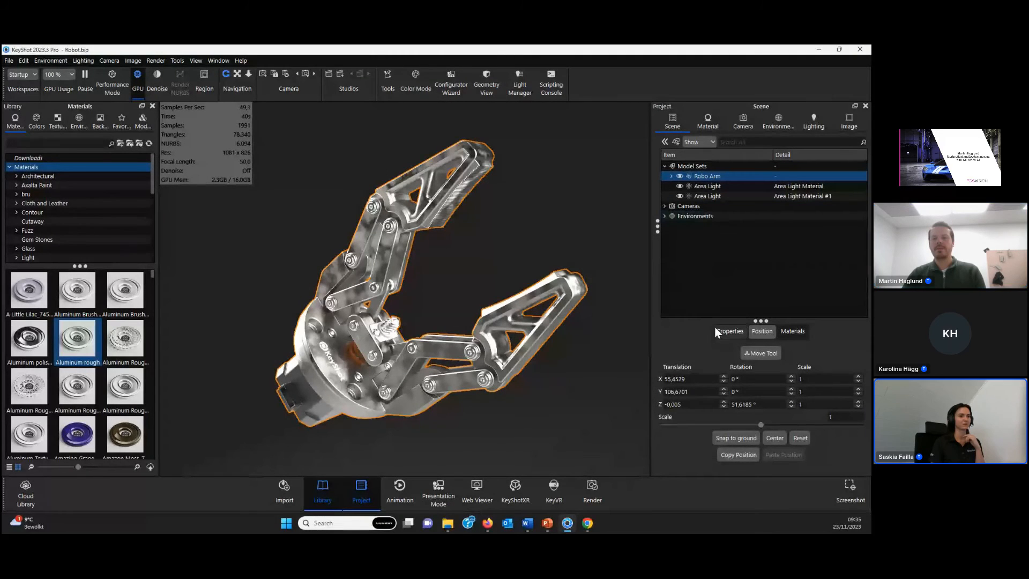
click(726, 330)
drag(751, 321, 751, 237)
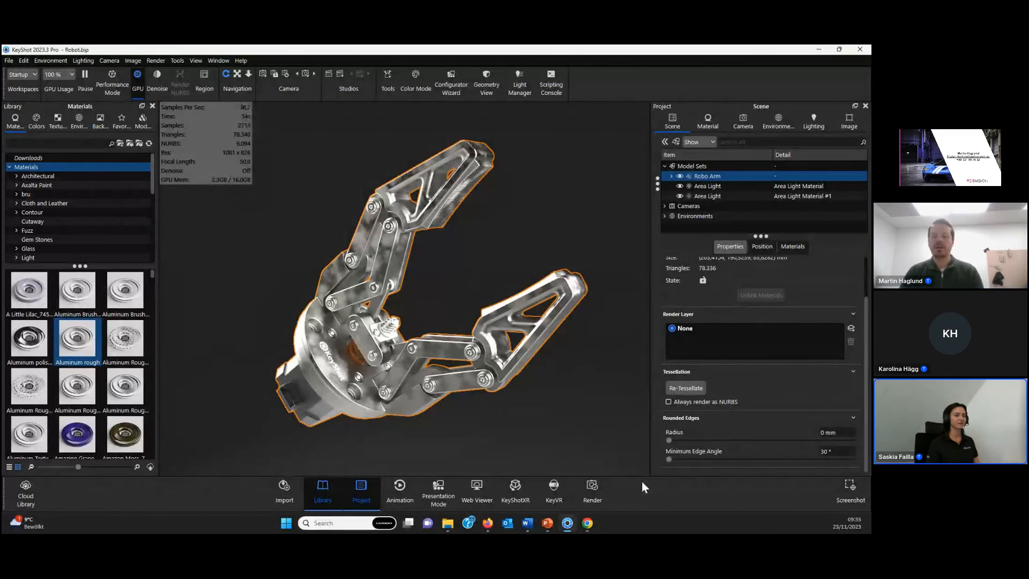
- Open the render options, switch the quality to Custom Control, and compare its settings with the scene's lighting settings
click(607, 492)
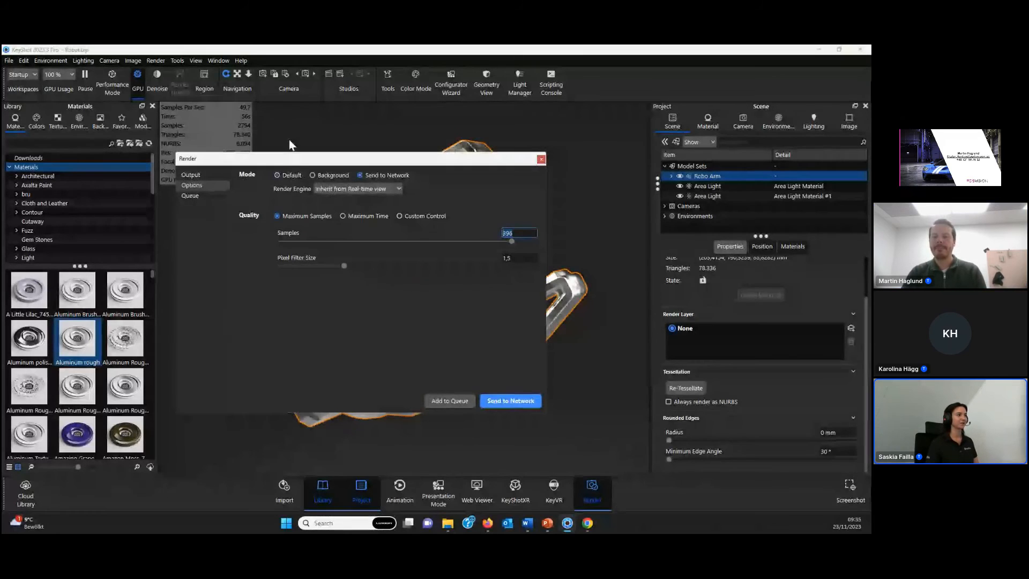
drag(276, 167, 330, 170)
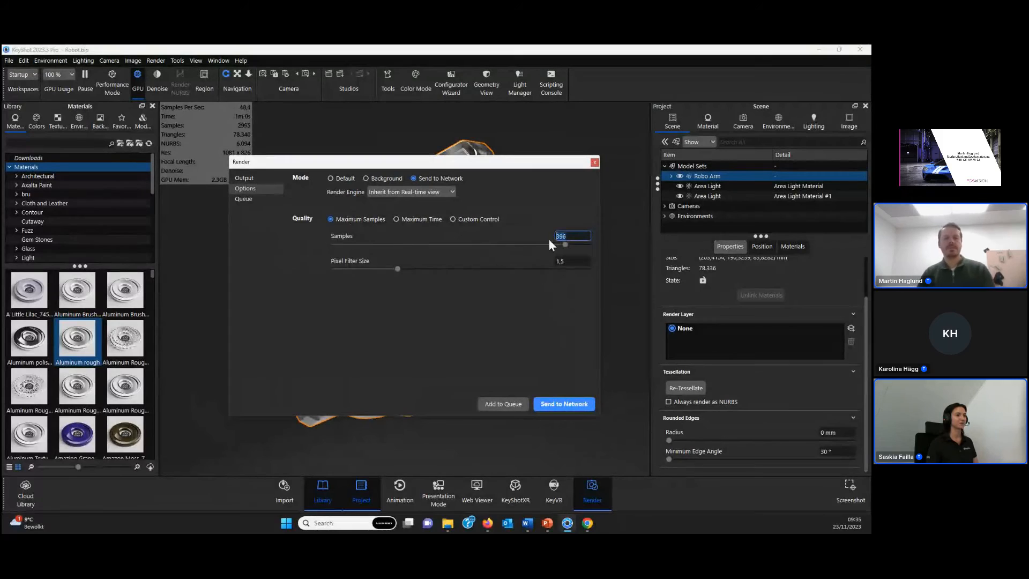
click(475, 218)
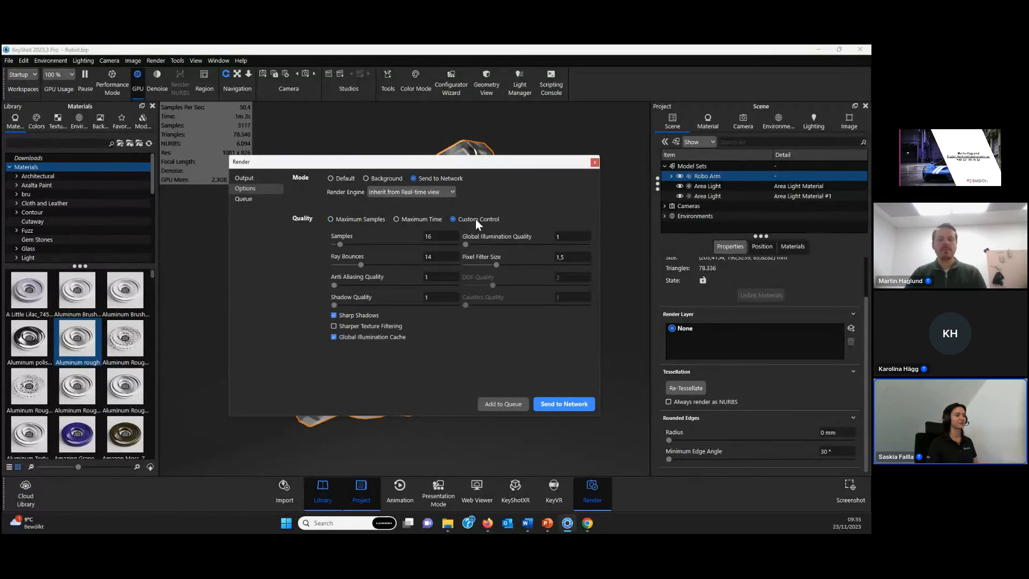
double_click(429, 236)
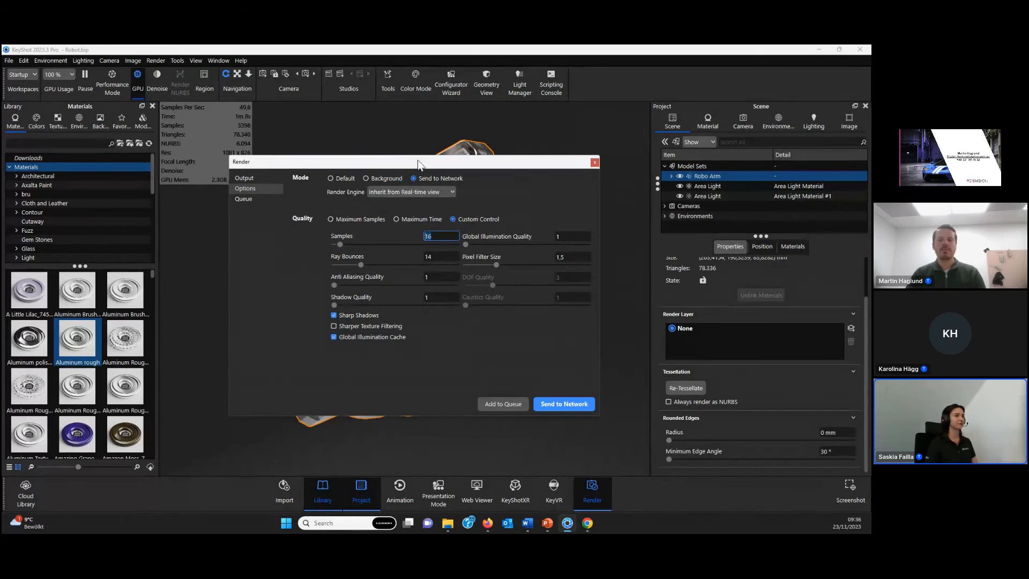
drag(418, 161, 383, 150)
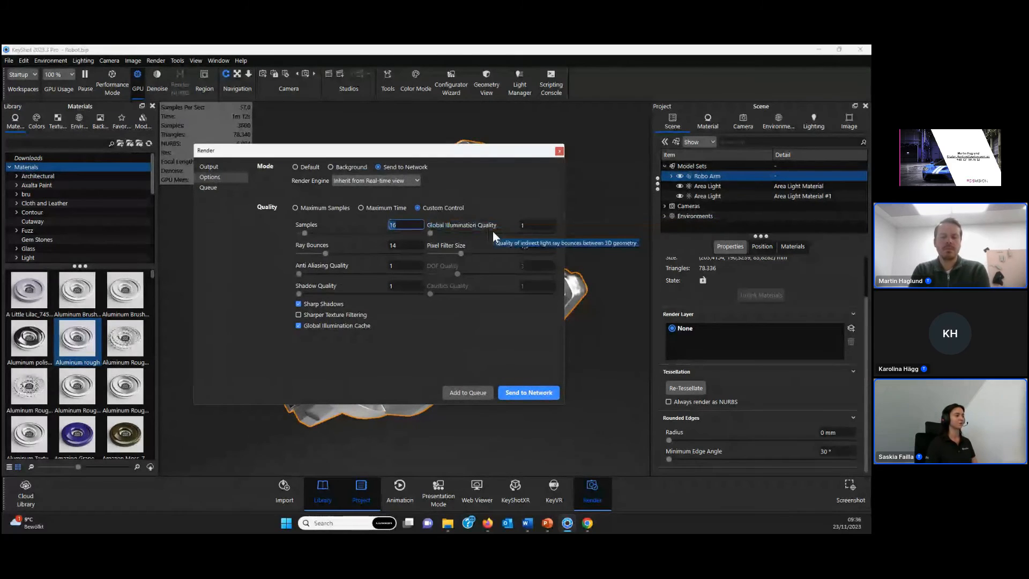
click(815, 124)
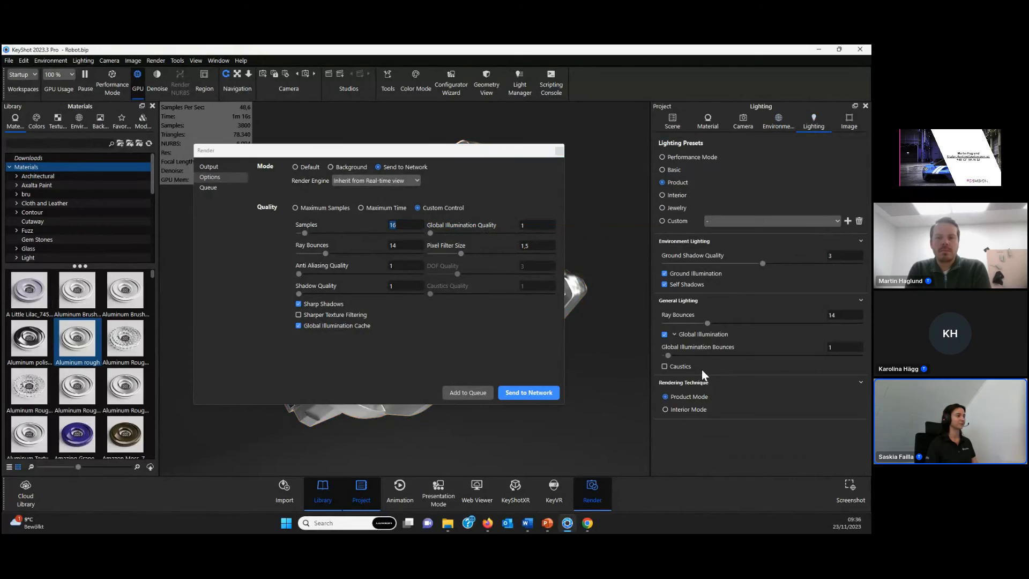
click(342, 365)
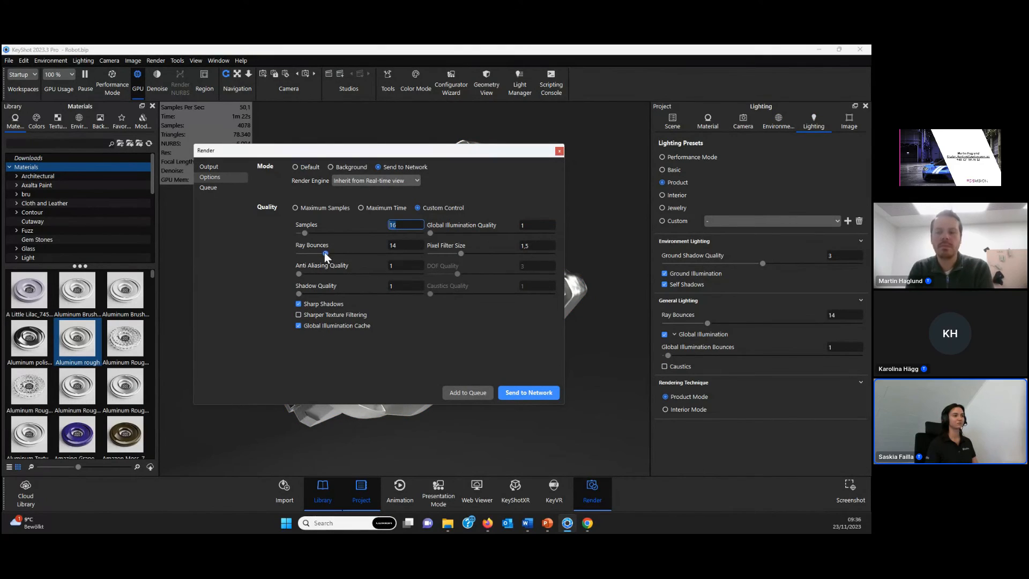
- Set the render quality back to Maximum Samples and close the Render window
click(323, 208)
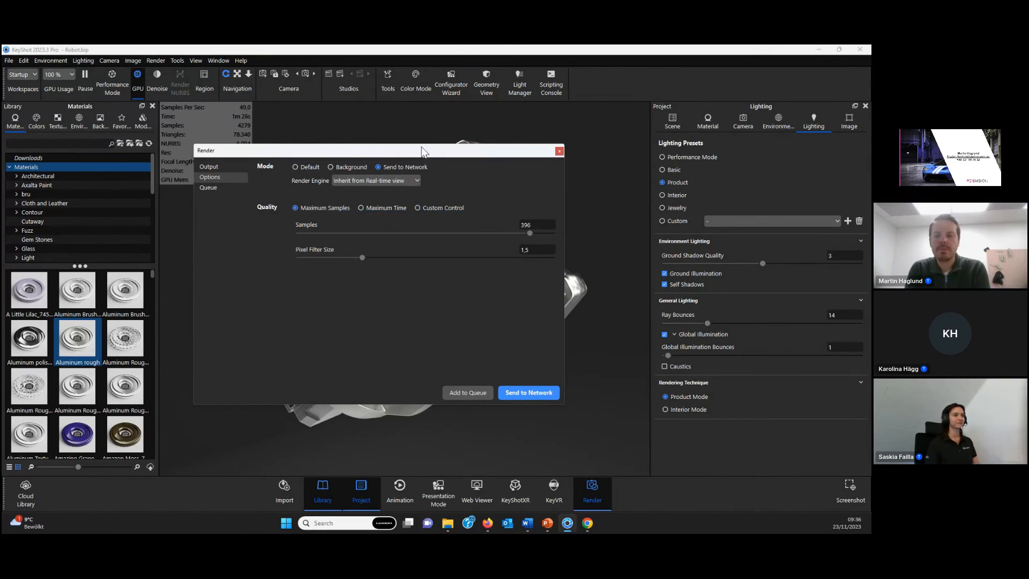
drag(420, 152, 440, 172)
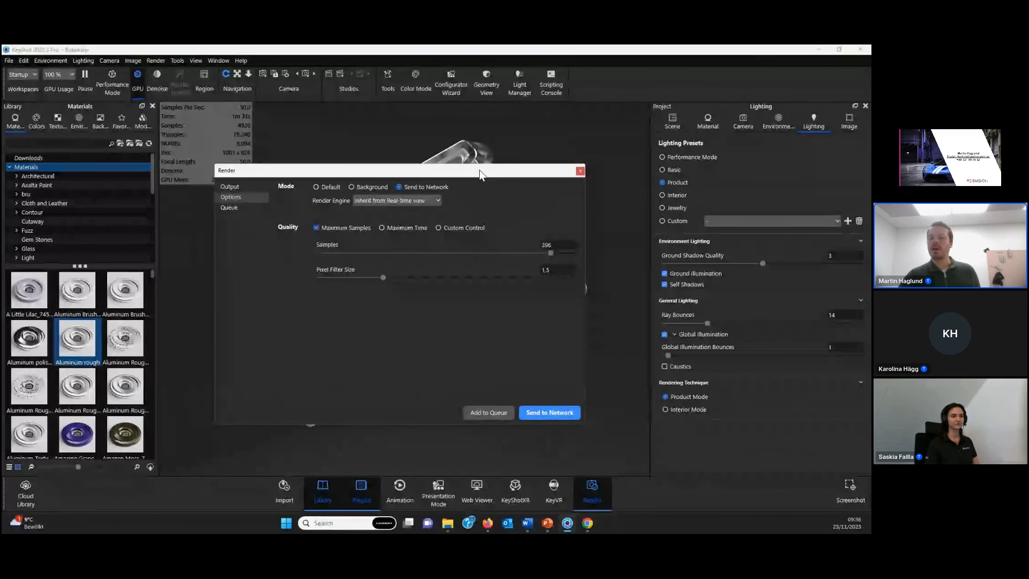
click(579, 171)
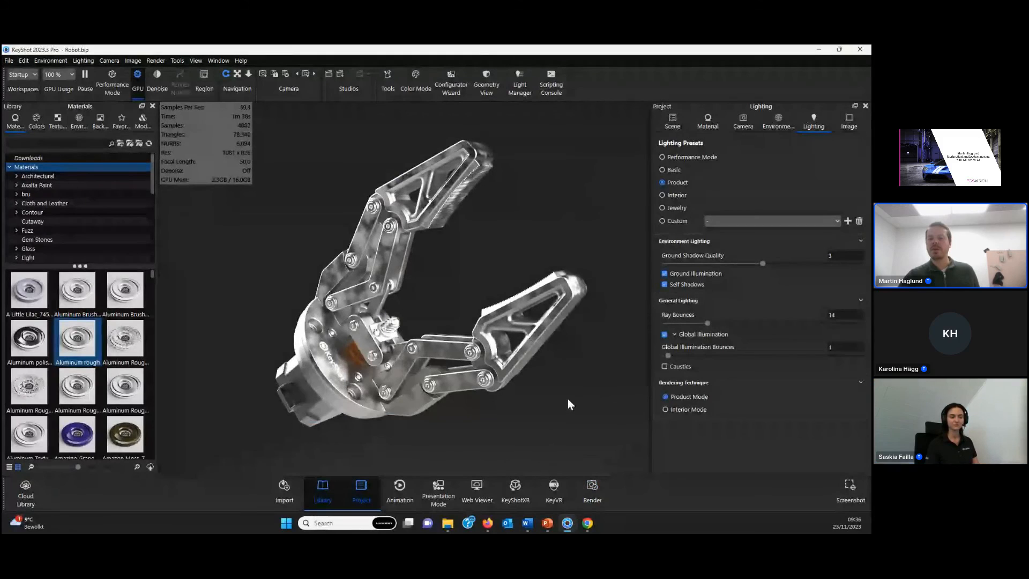
- Move the KeyShot Wordmark label of the Iron Rough #1 material from the base onto the lower finger's link and rotate it to about 36.6°
drag(532, 411, 549, 433)
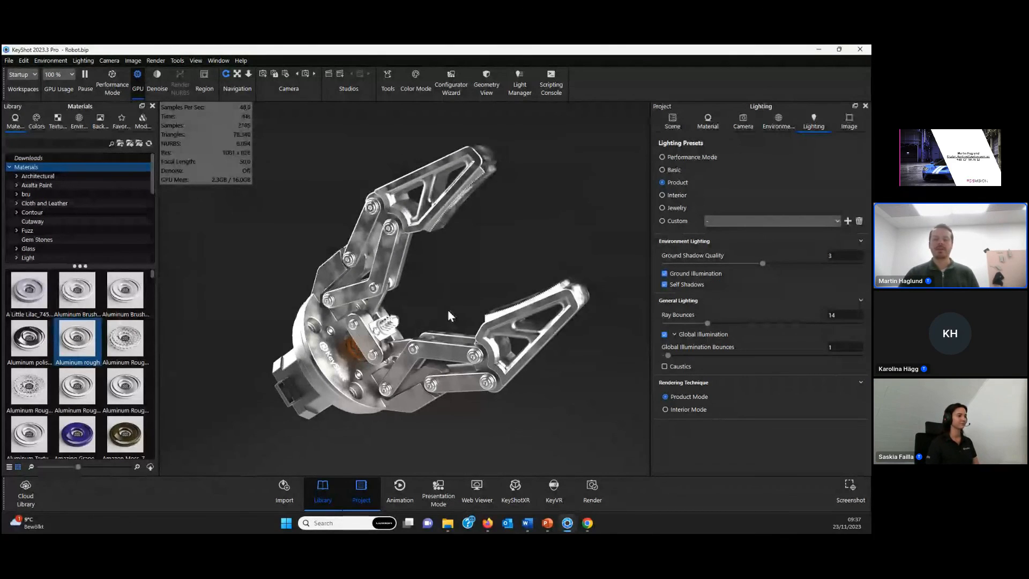
double_click(336, 360)
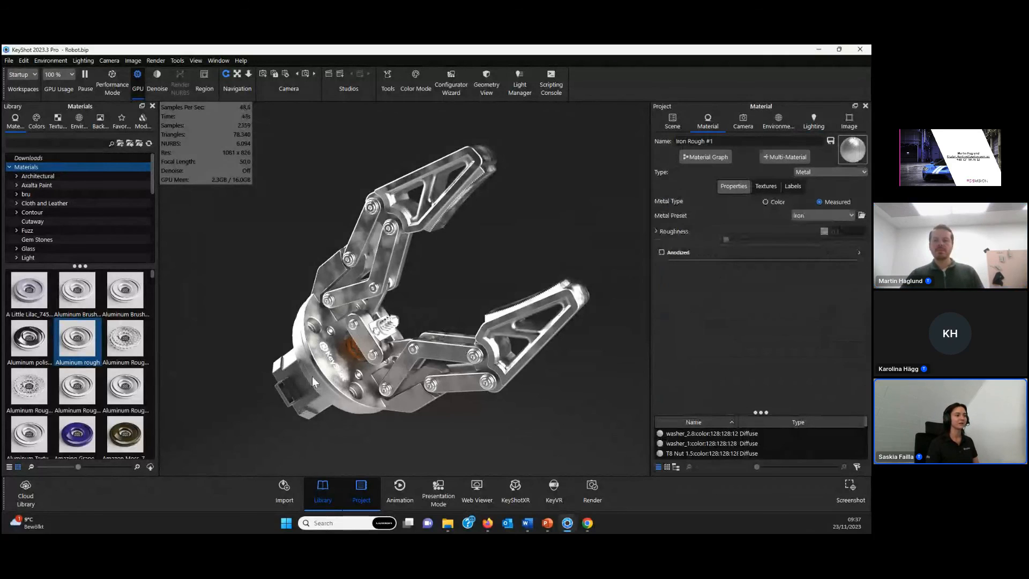
drag(312, 376, 323, 376)
click(796, 185)
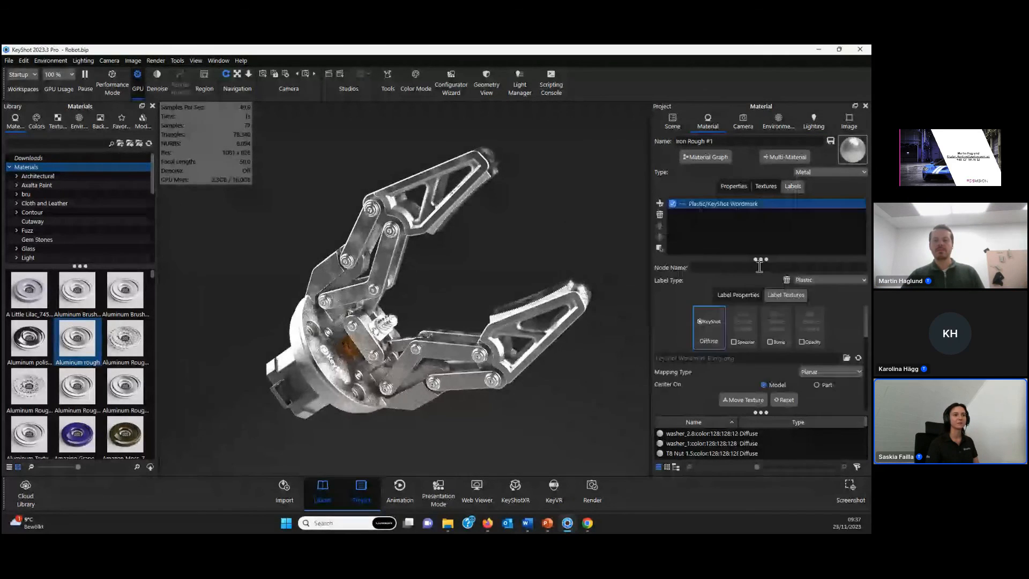
click(740, 403)
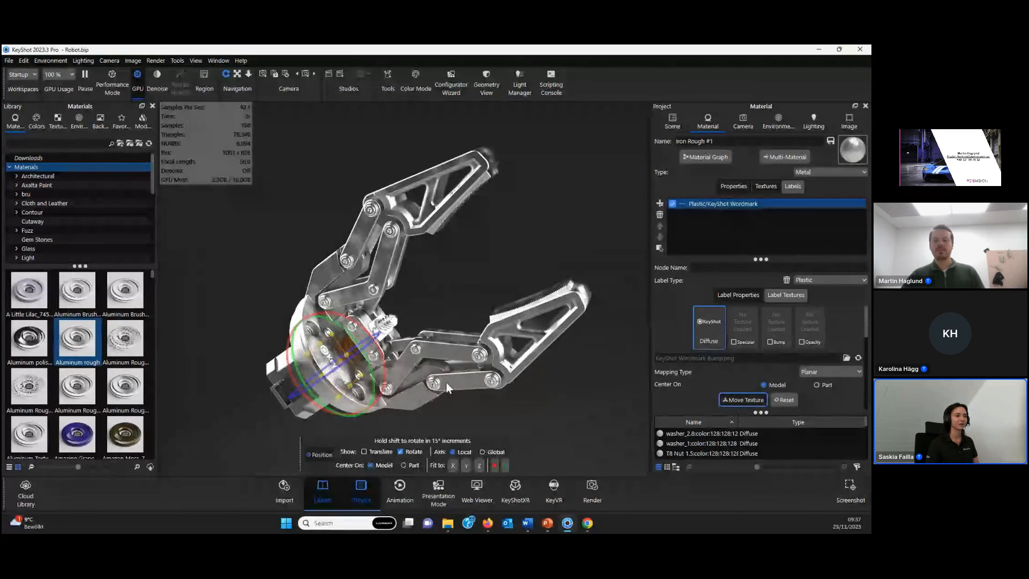
click(445, 352)
scroll(483, 335, up, 3)
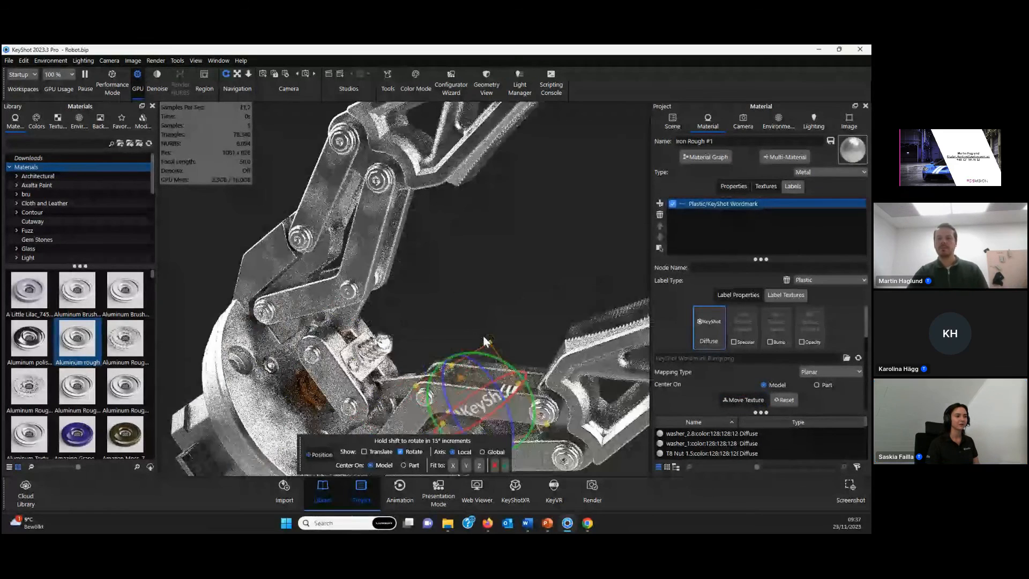
drag(486, 355, 512, 367)
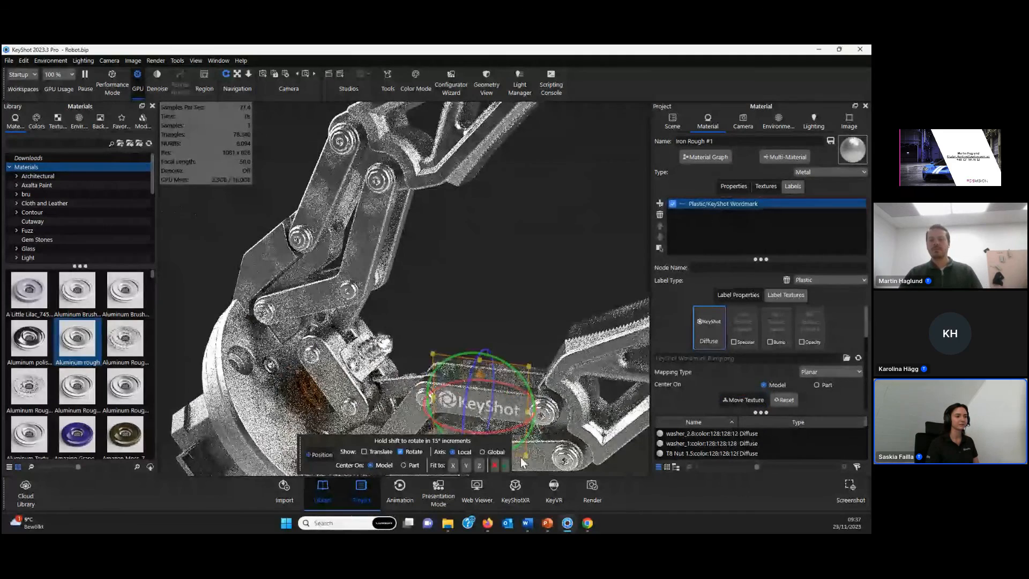
click(505, 465)
- Set the KeyShot Wordmark label's depth to 0 mm and inspect the wordmark on the lower finger's links up close
scroll(724, 378, down, 6)
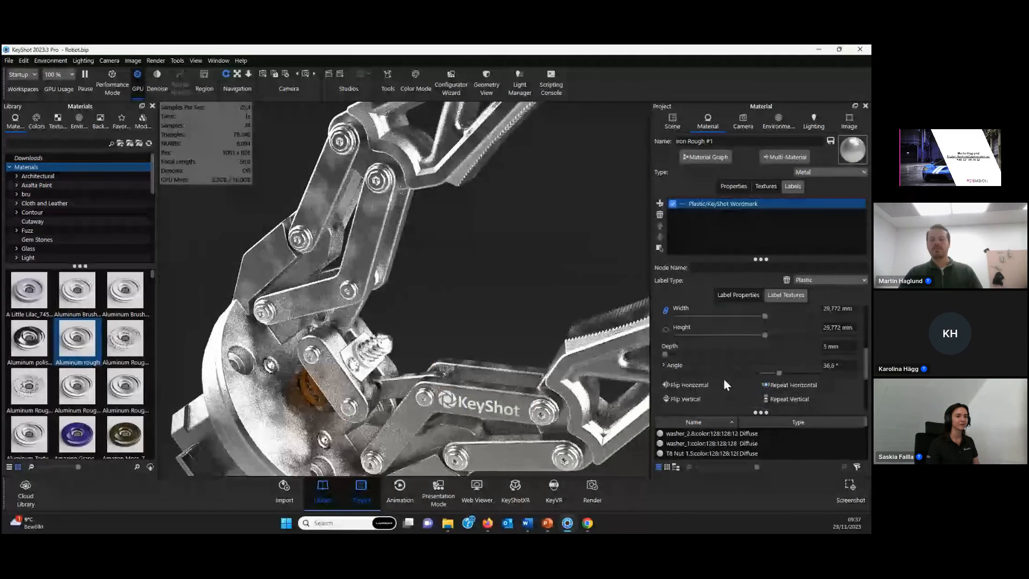
drag(841, 320, 803, 317)
text(0)
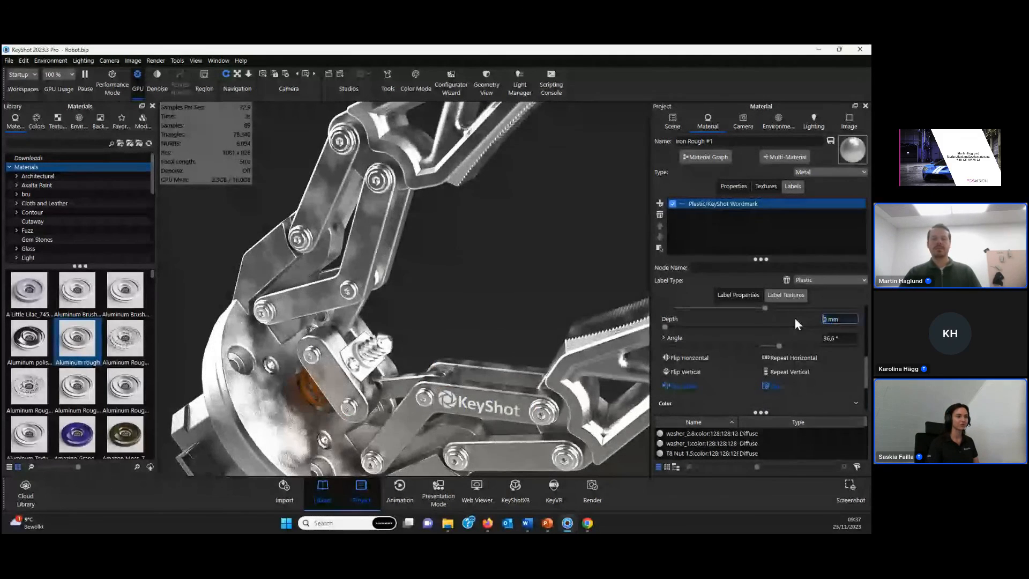
key(Return)
drag(475, 287, 455, 271)
scroll(464, 282, up, 3)
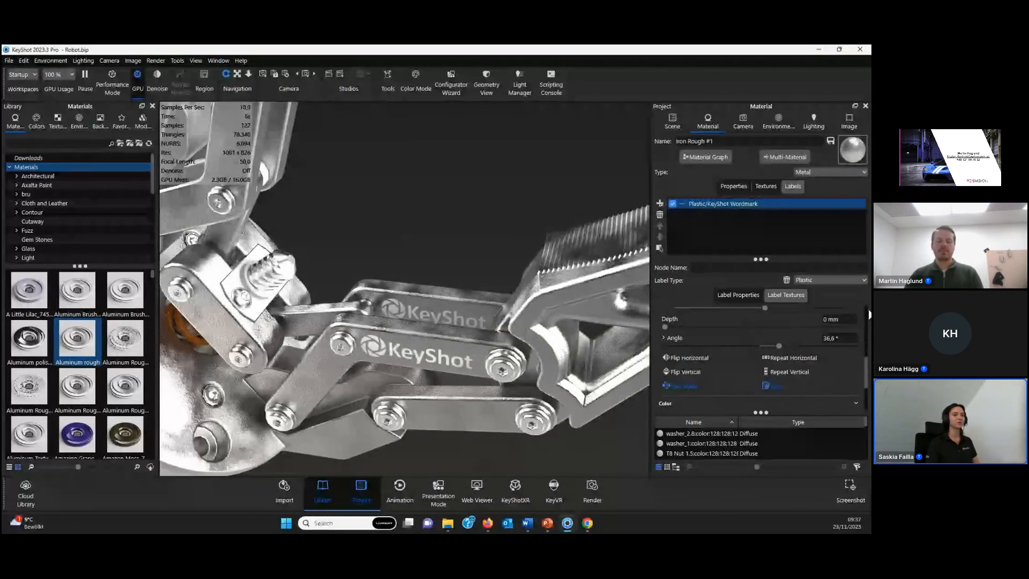
- Set the KeyShot Wordmark label's depth to 1 mm
click(825, 319)
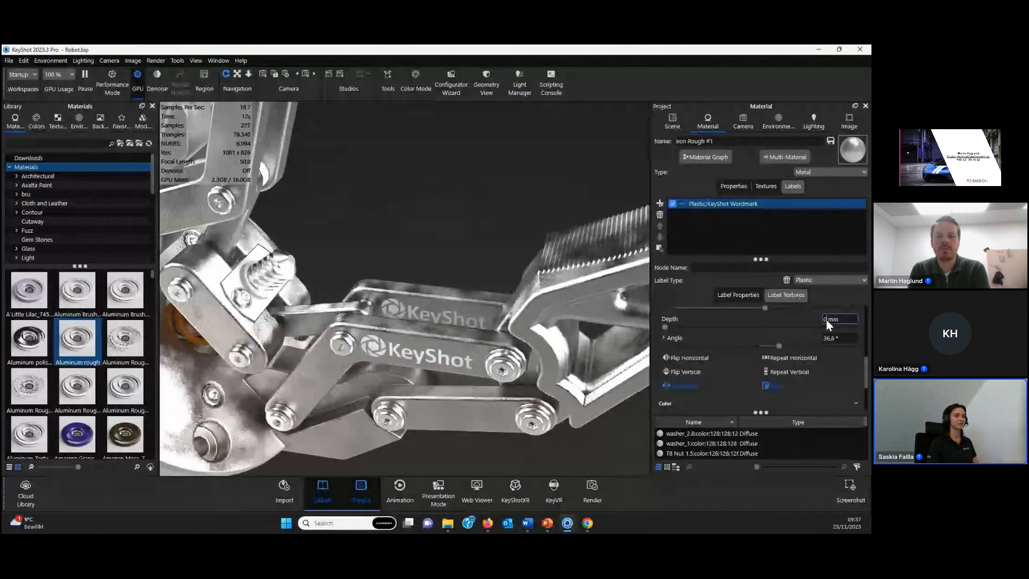
text(1)
key(Return)
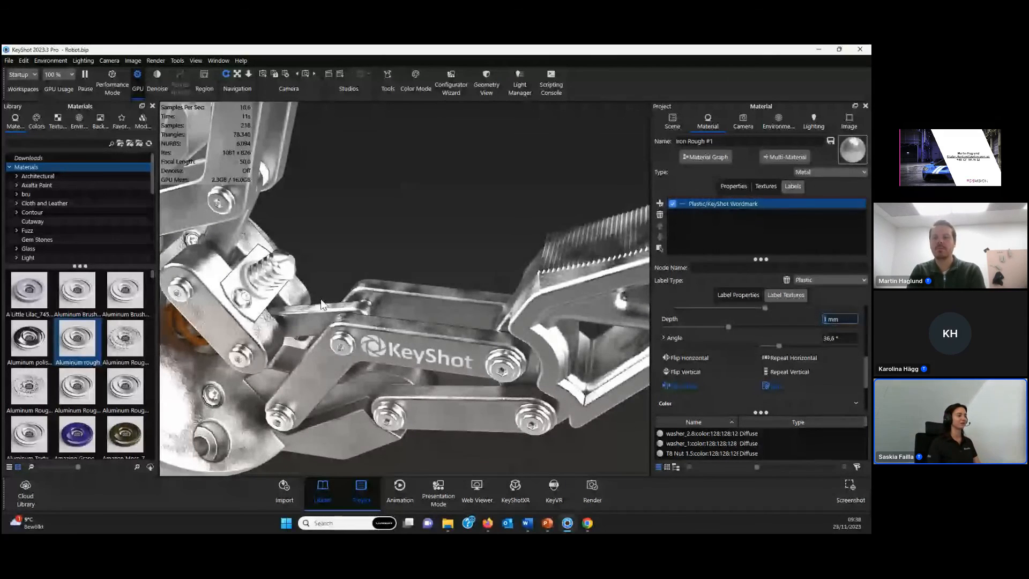
- Frame the whole gripper in the view and pause the real-time rendering
scroll(363, 369, down, 3)
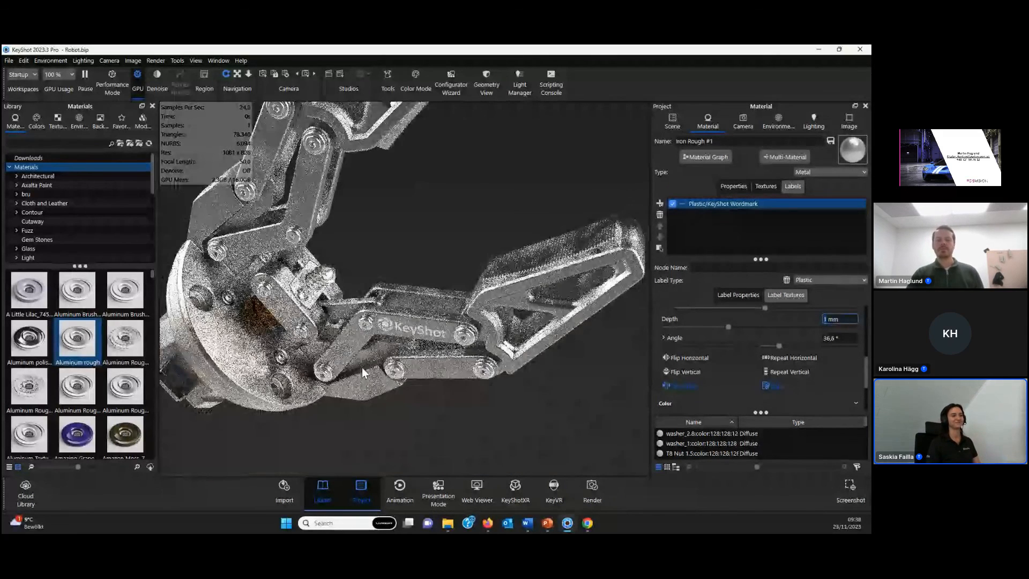
scroll(361, 367, down, 5)
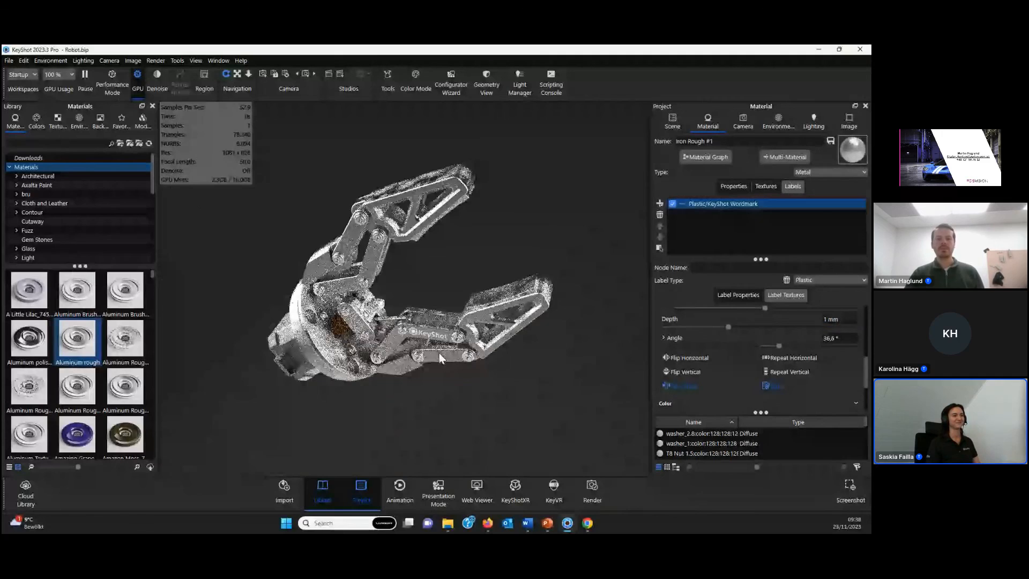
drag(439, 352, 375, 329)
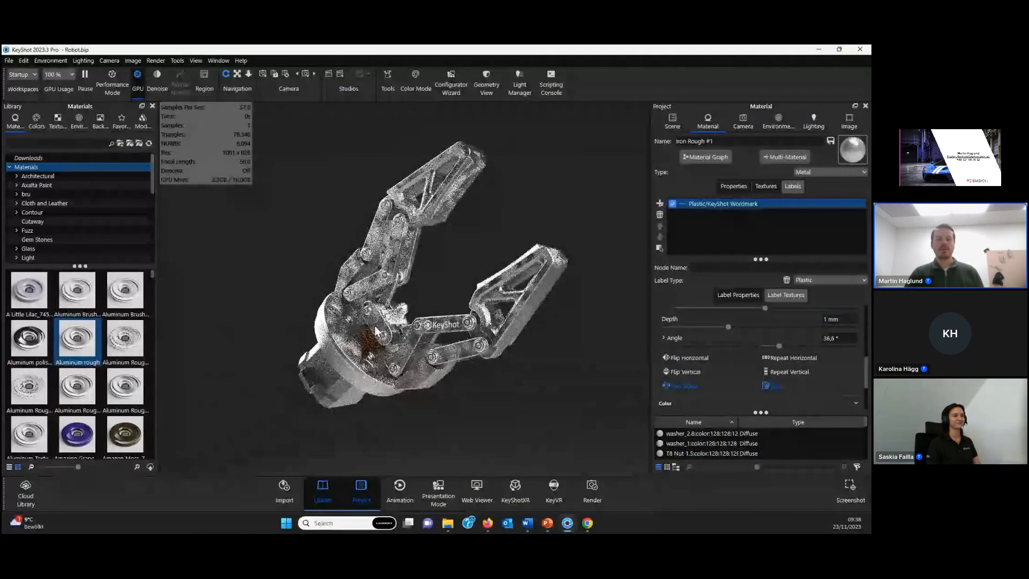
click(88, 78)
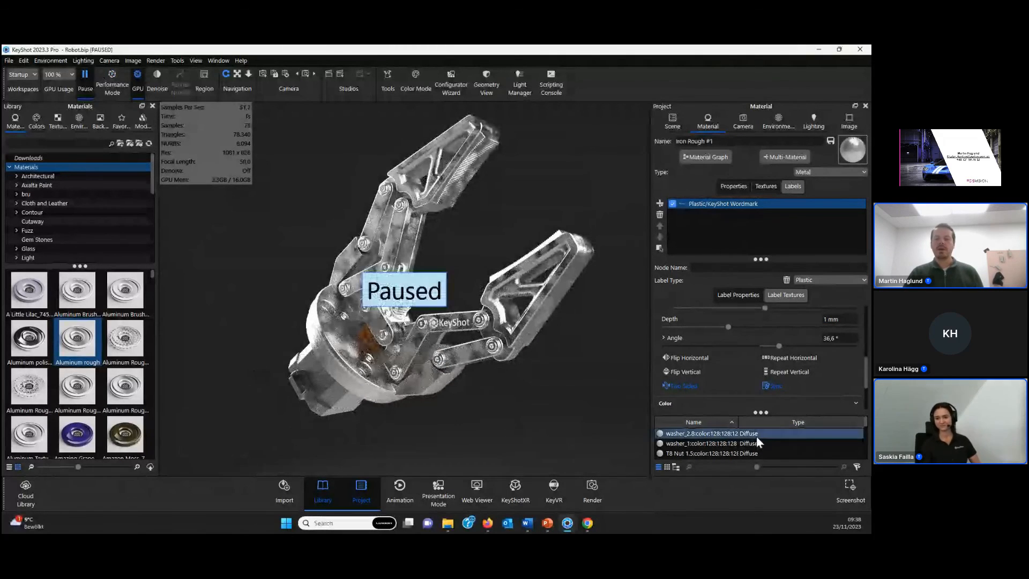